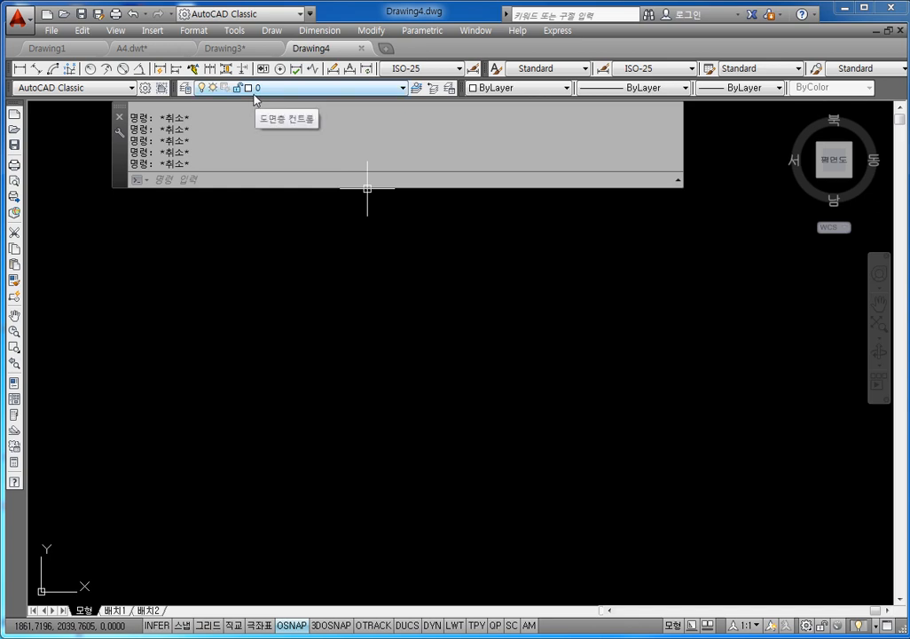
Create a new layer named 외형선 and set its color to green.
click(186, 90)
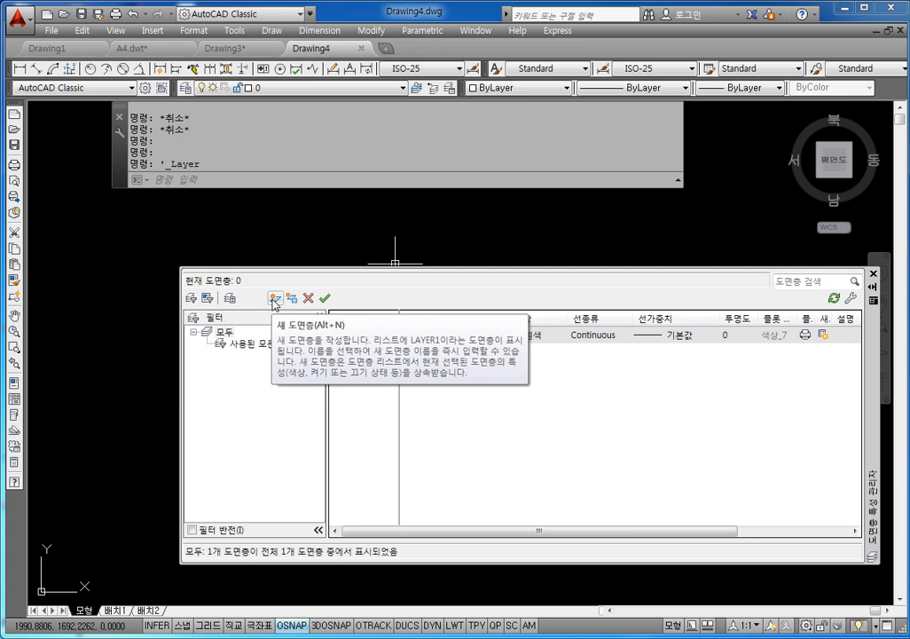
click(274, 302)
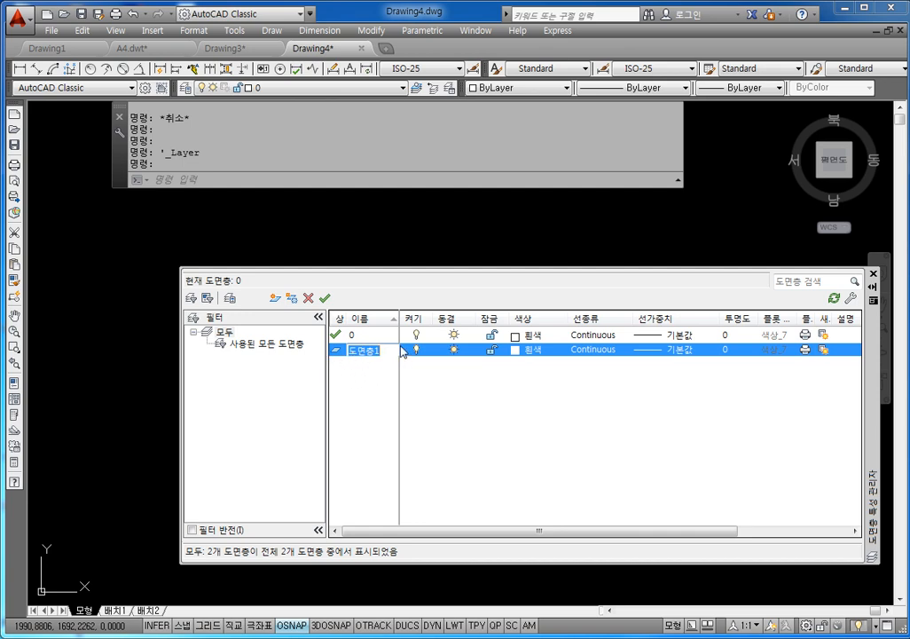
text(D형ㅅ)
click(516, 350)
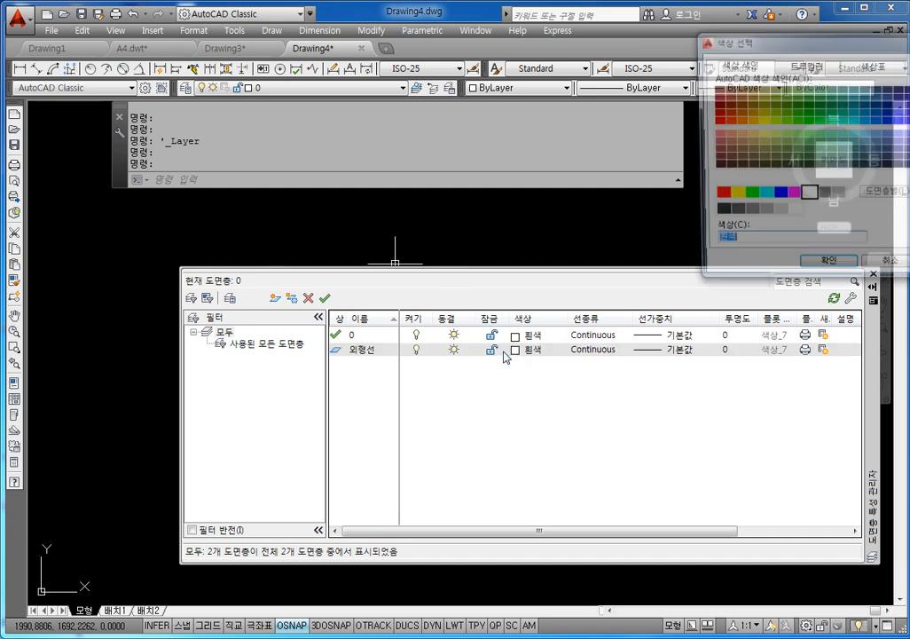
click(748, 195)
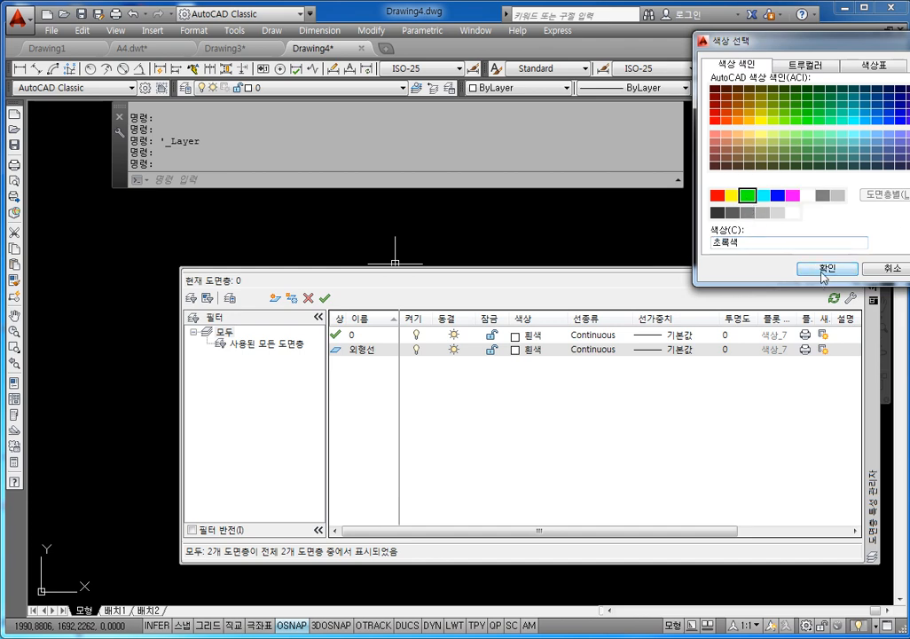
click(826, 268)
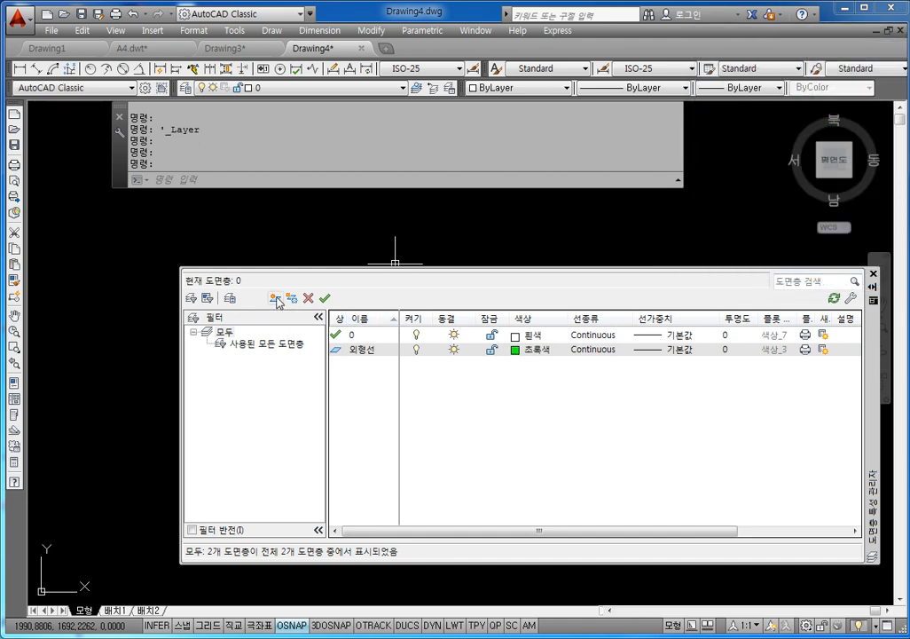
Add a layer named 중심선 and set its color to red.
click(276, 299)
text(저)
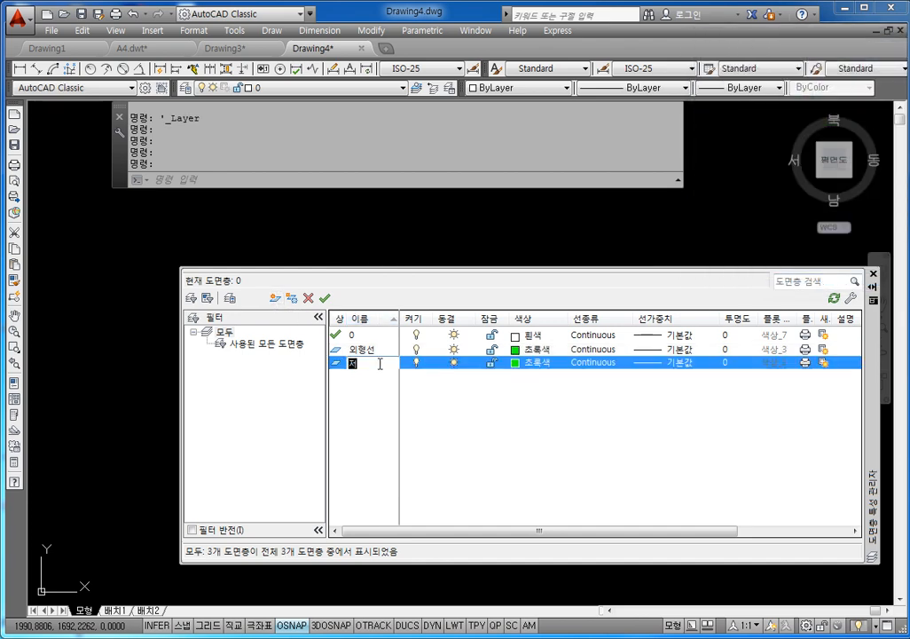
text(심선)
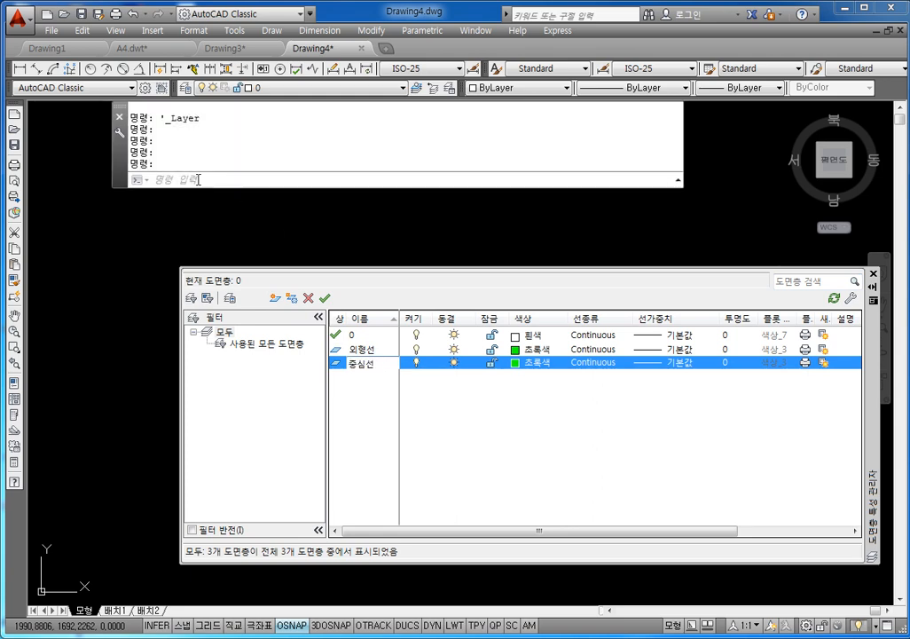
click(540, 363)
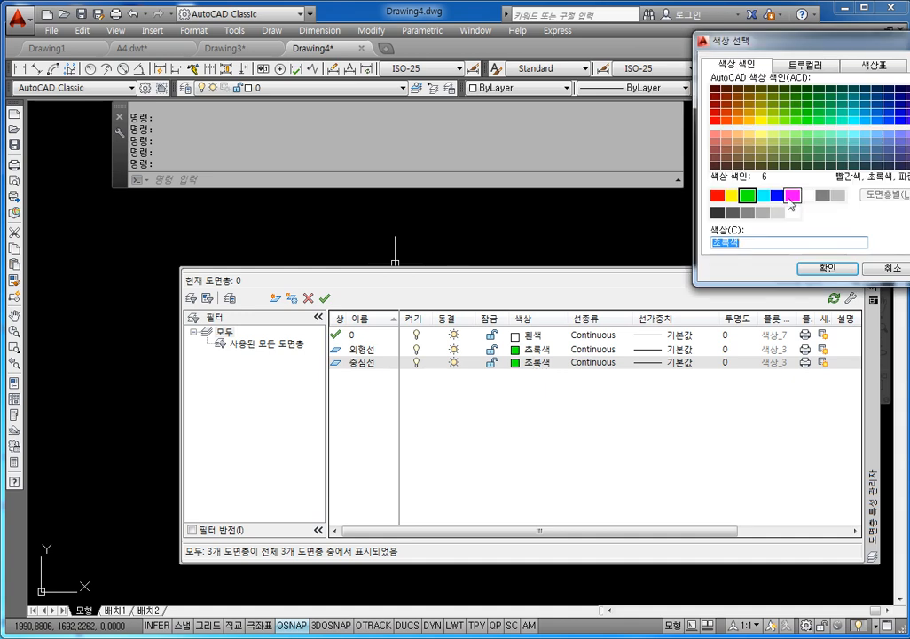
click(721, 192)
click(828, 263)
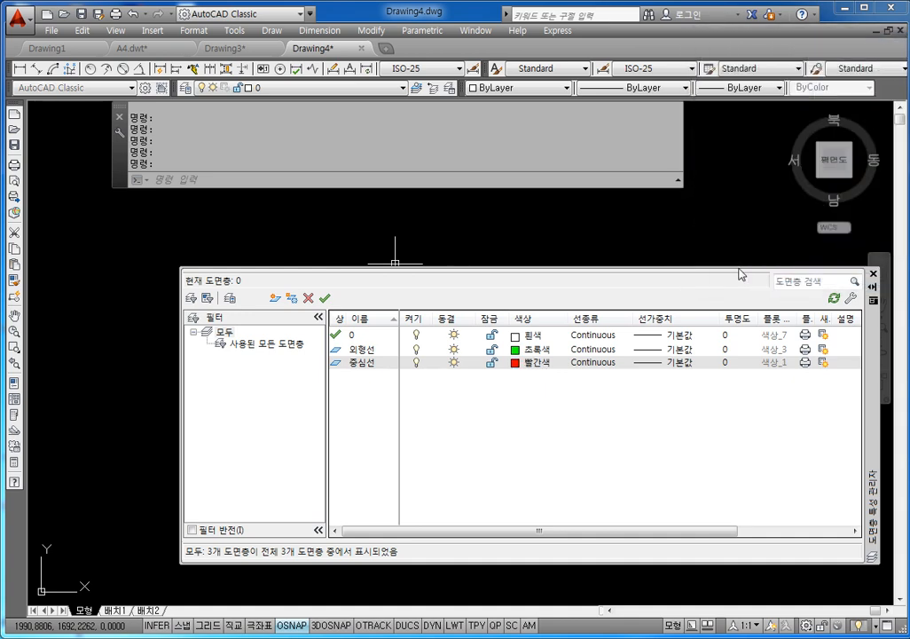
Load the CENTER linetype from acadiso.lin and assign it to the 중심선 layer.
click(605, 363)
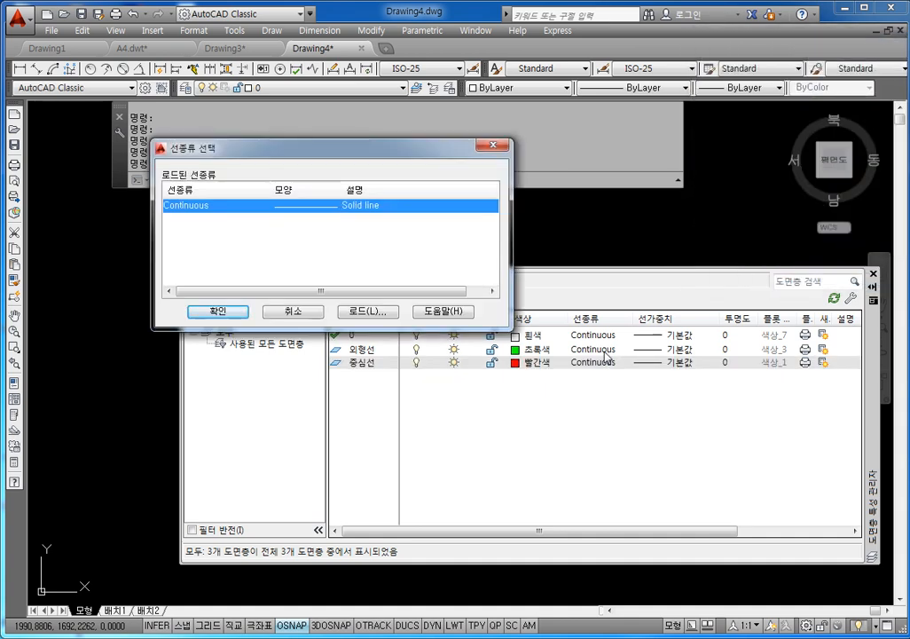
click(366, 311)
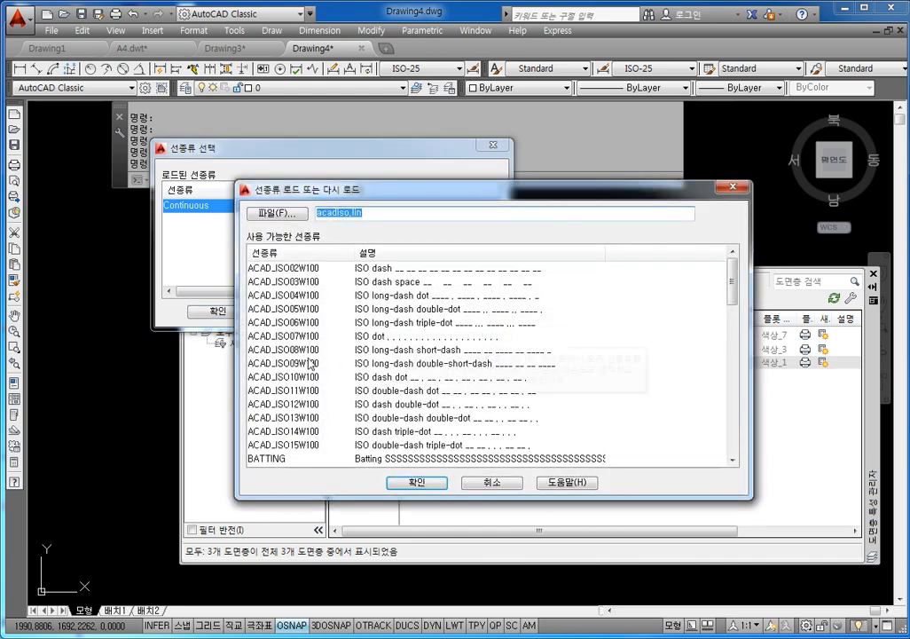
click(302, 295)
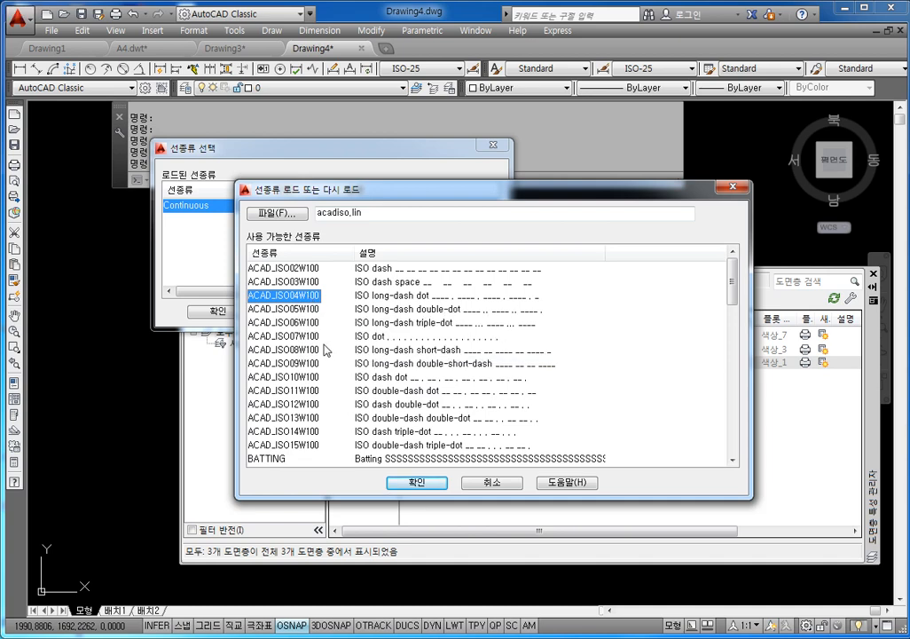
key(c)
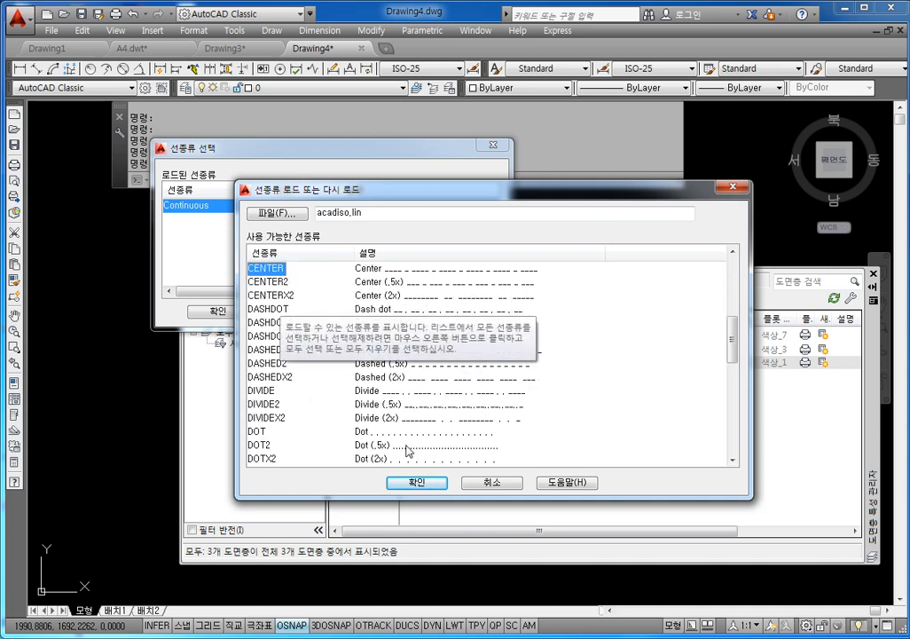
click(417, 482)
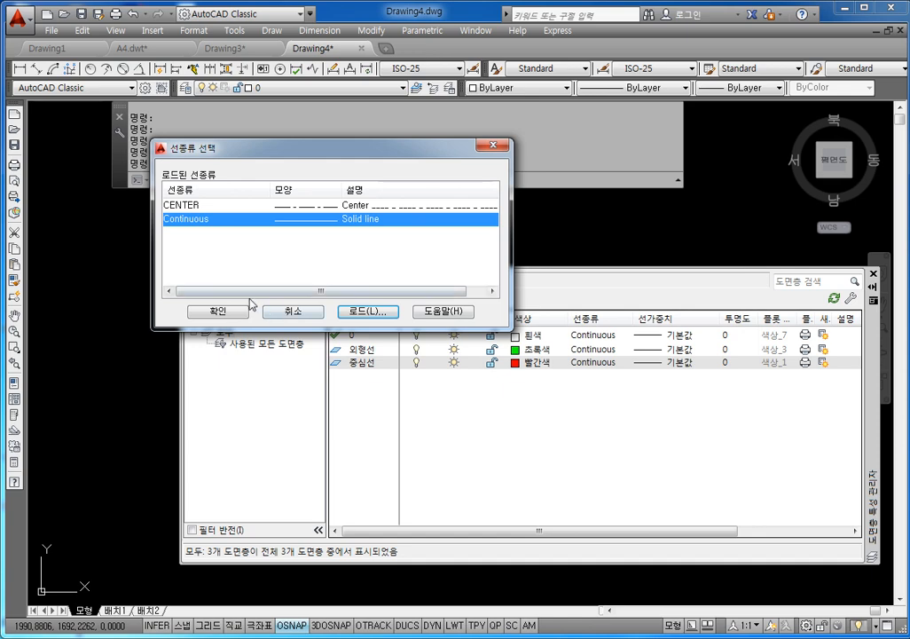
click(186, 205)
click(217, 311)
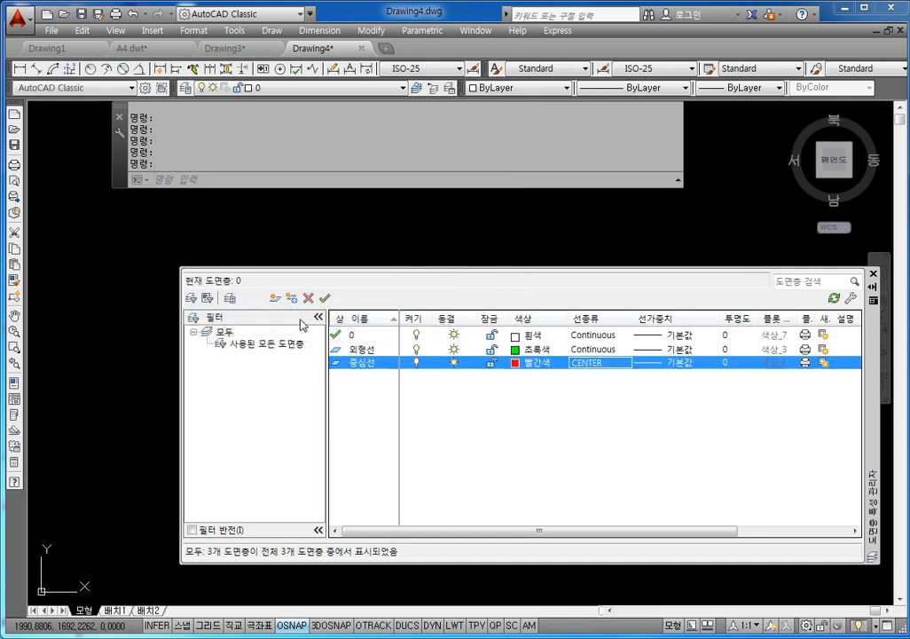
Add another layer named 가상선, based on the red 중심선 layer.
click(275, 298)
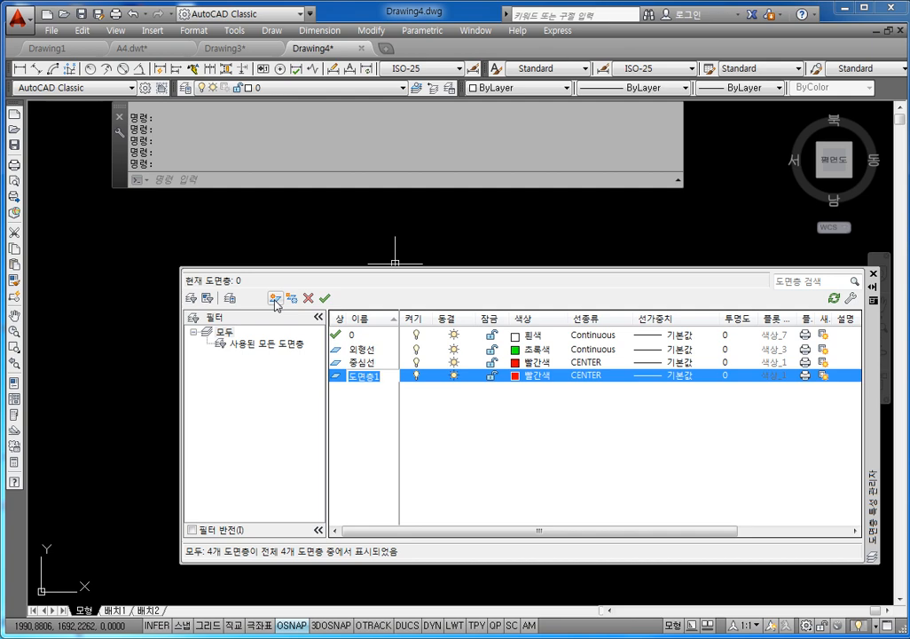
text(RKTKㅅ)
key(BackSpace)
key(BackSpace)
text(가상선)
Load the PHANTOM linetype and assign it to the 가상선 layer.
click(584, 376)
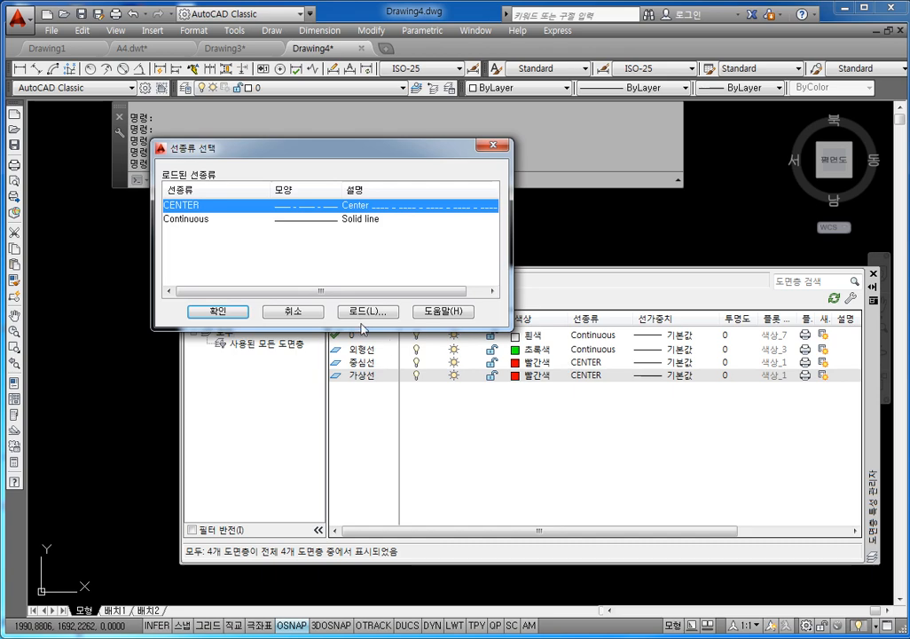
click(366, 312)
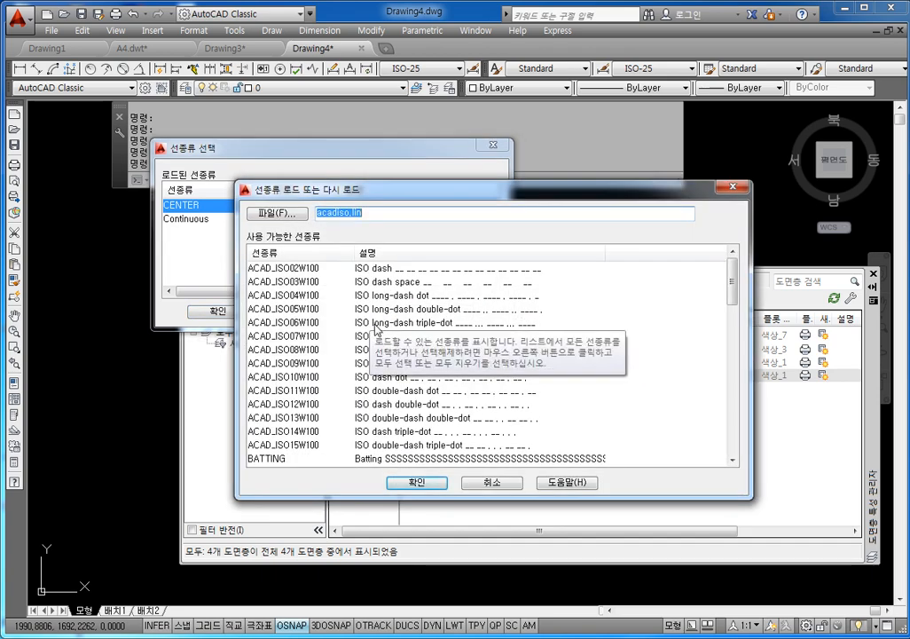
click(291, 350)
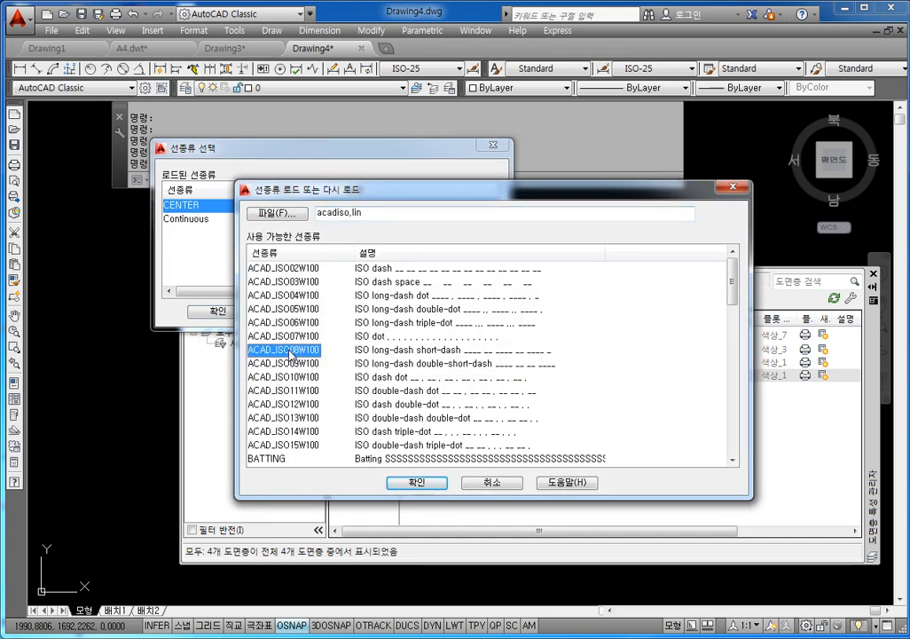
click(293, 364)
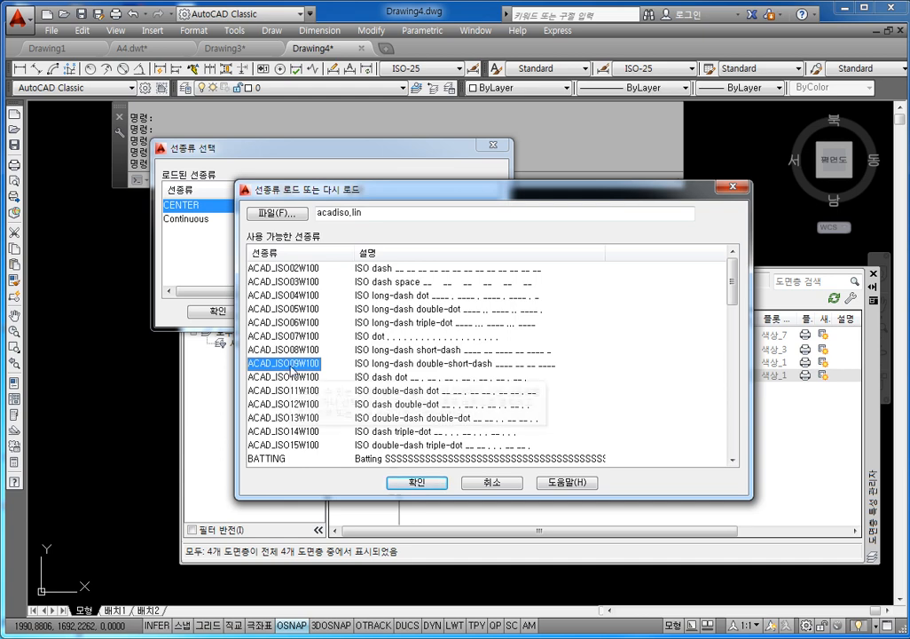
click(297, 351)
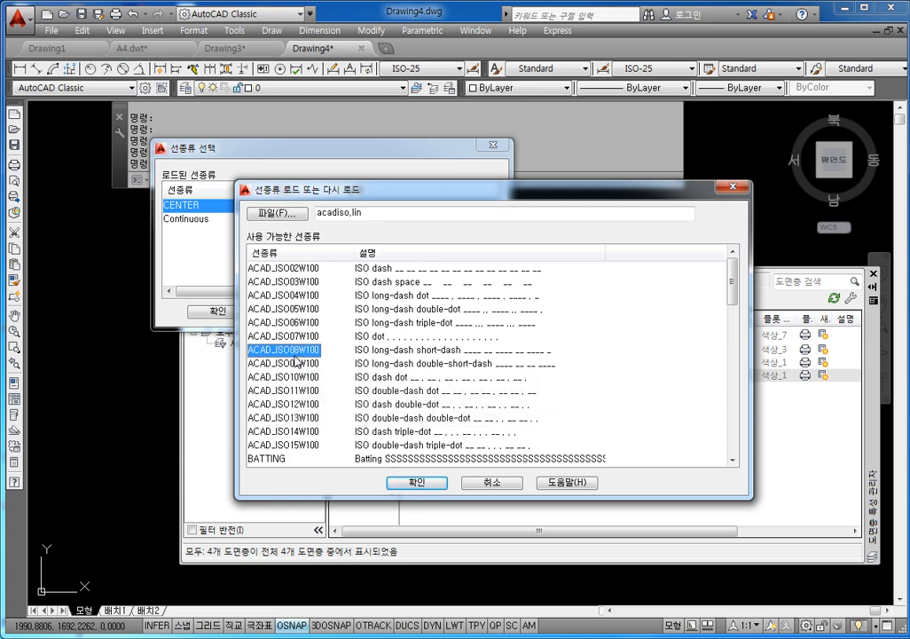
key(p)
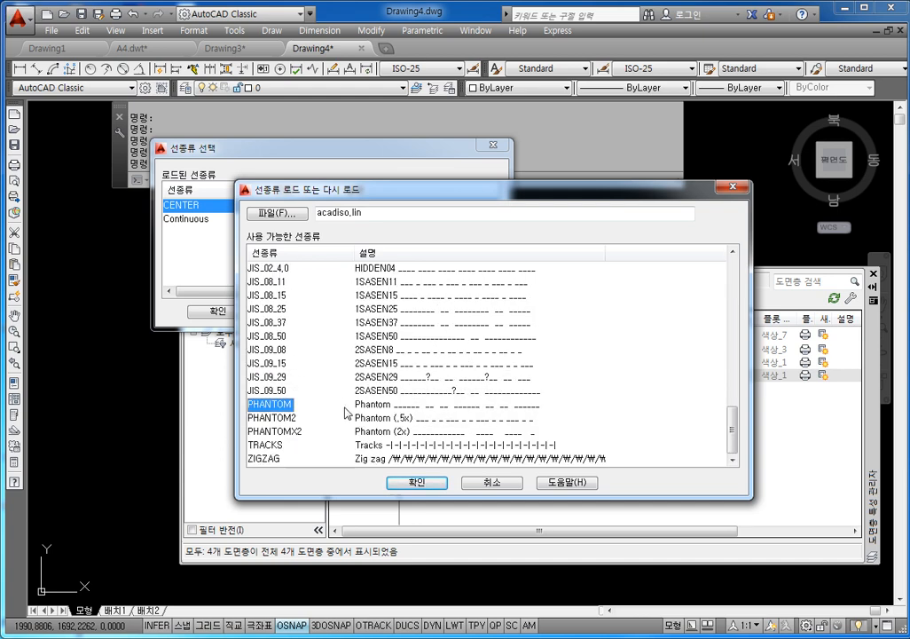
click(417, 484)
click(262, 234)
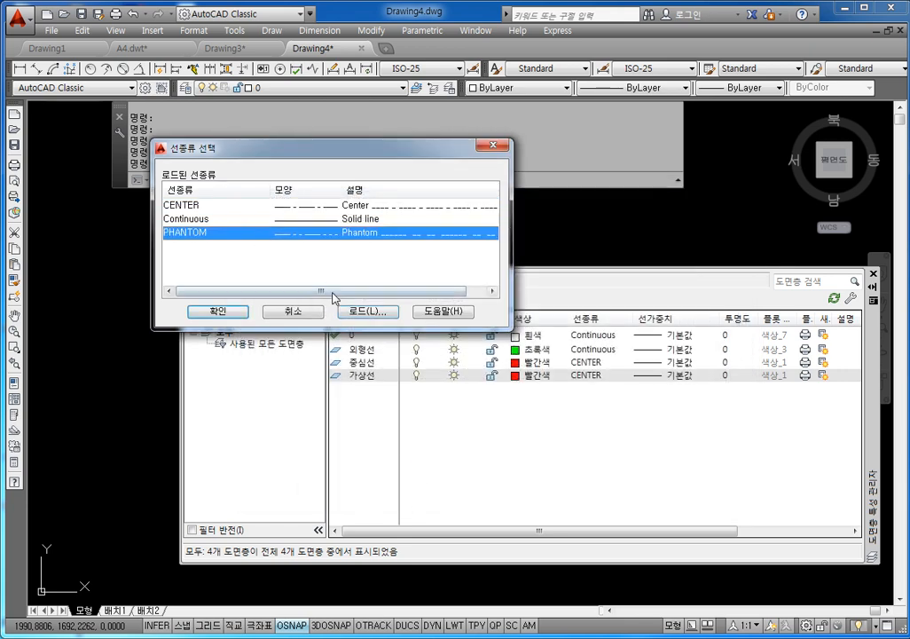
click(229, 311)
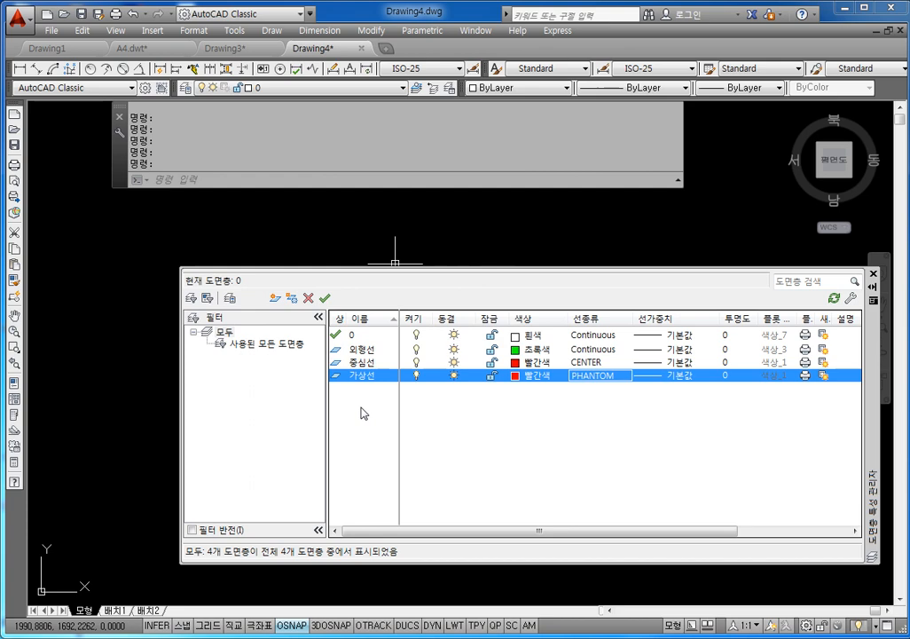
Add a layer named 숨은선 and set its color to yellow.
click(276, 299)
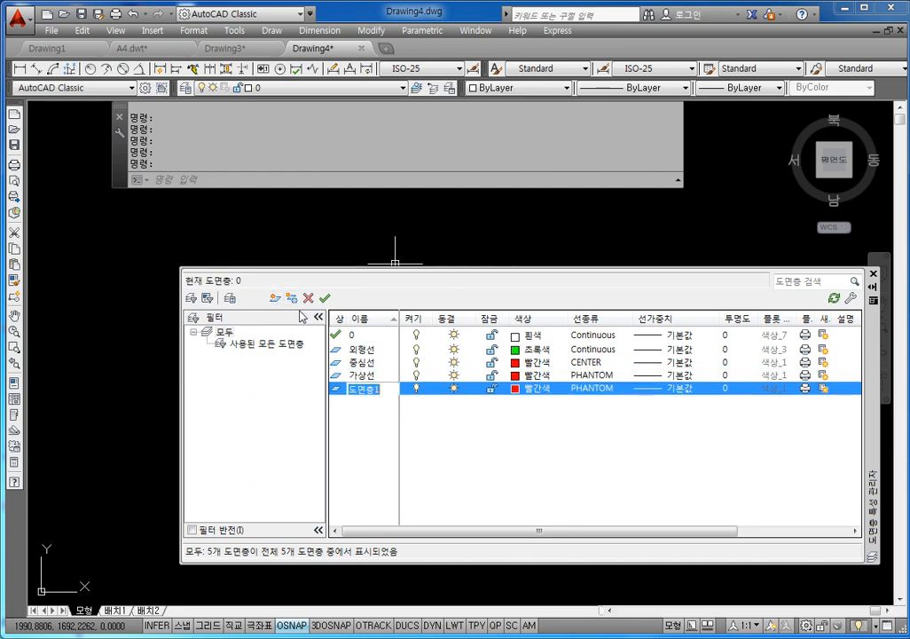
text(TNadmstjs)
click(526, 389)
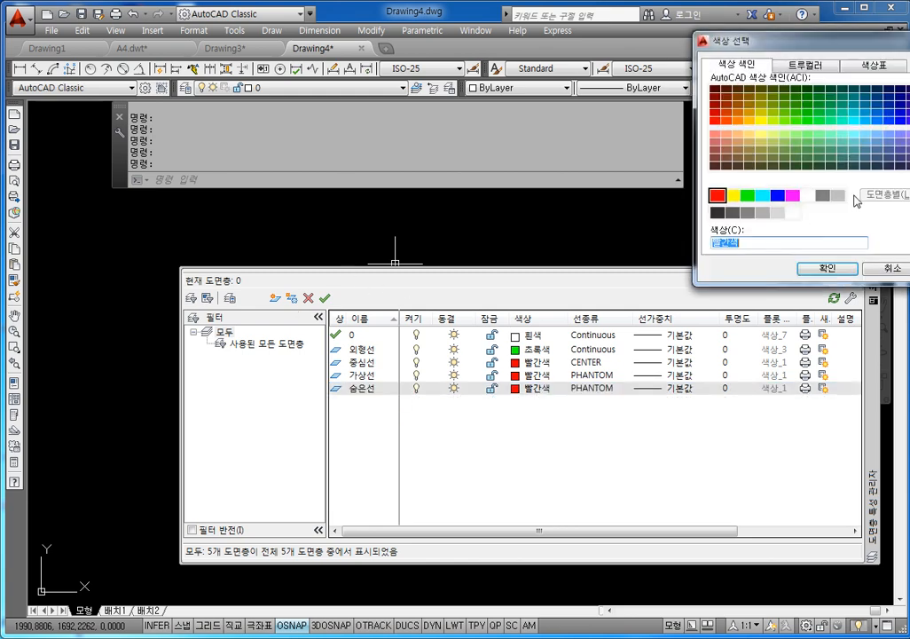
click(733, 197)
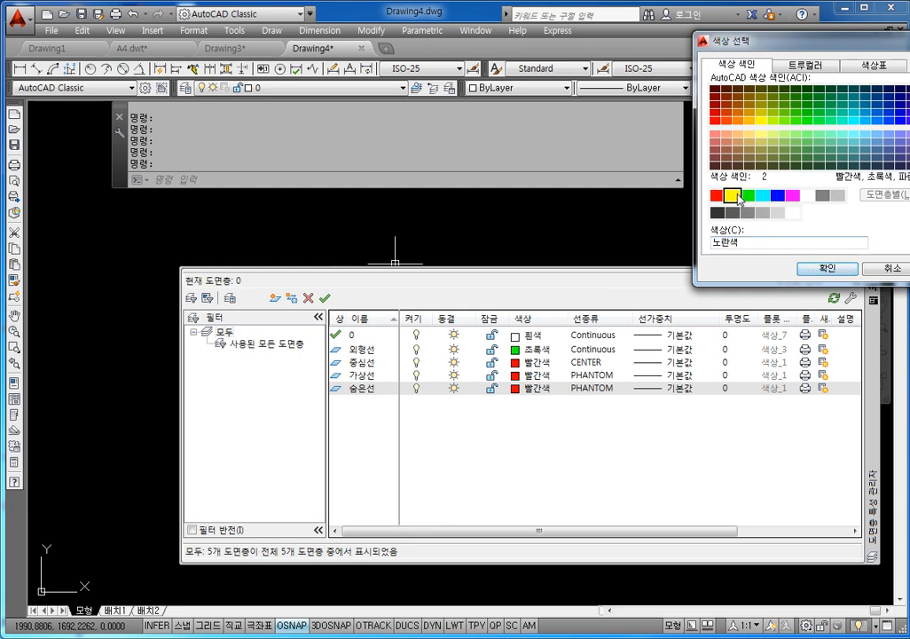
click(827, 268)
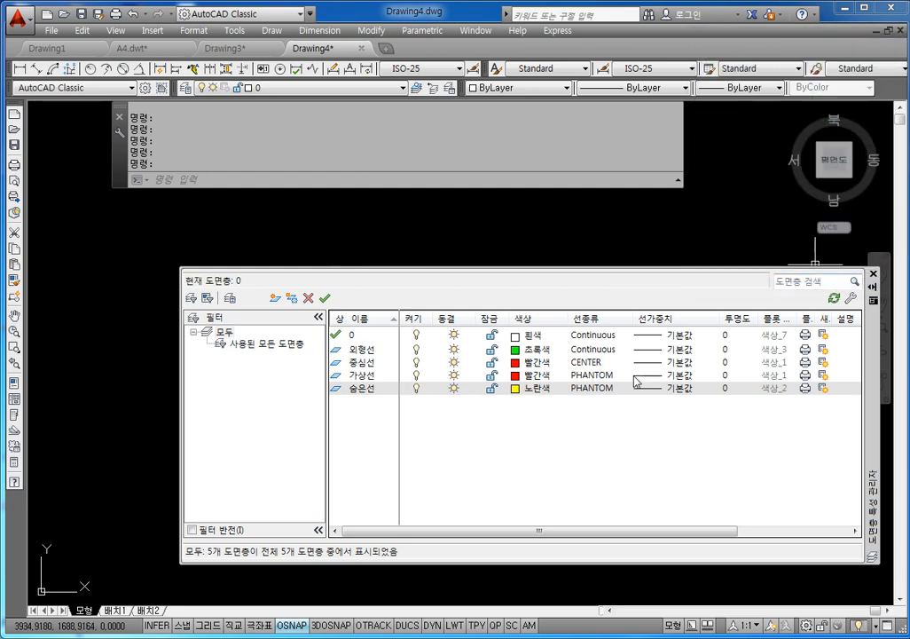
Load the HIDDEN linetype and assign it to the 숨은선 layer.
click(596, 396)
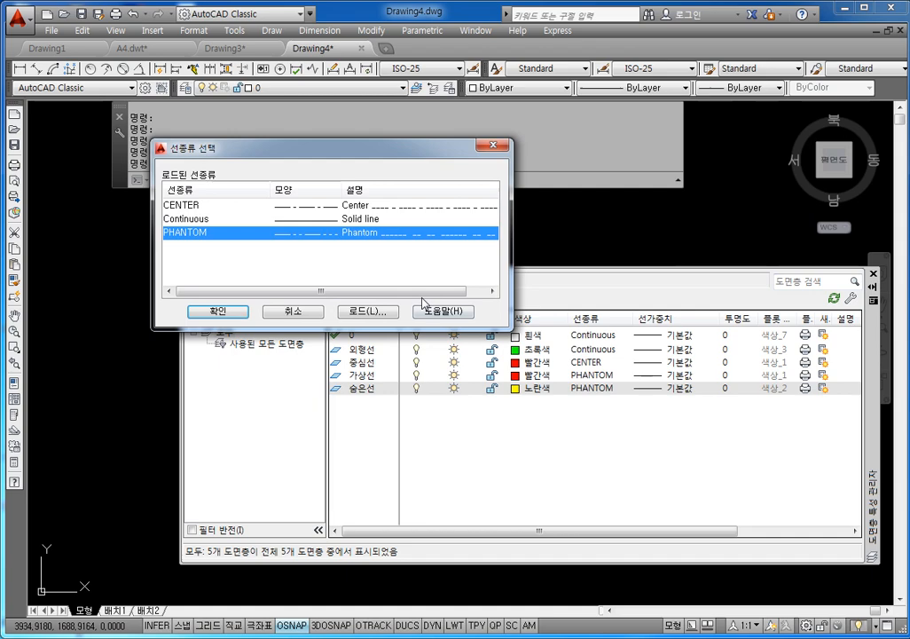
click(366, 310)
click(291, 295)
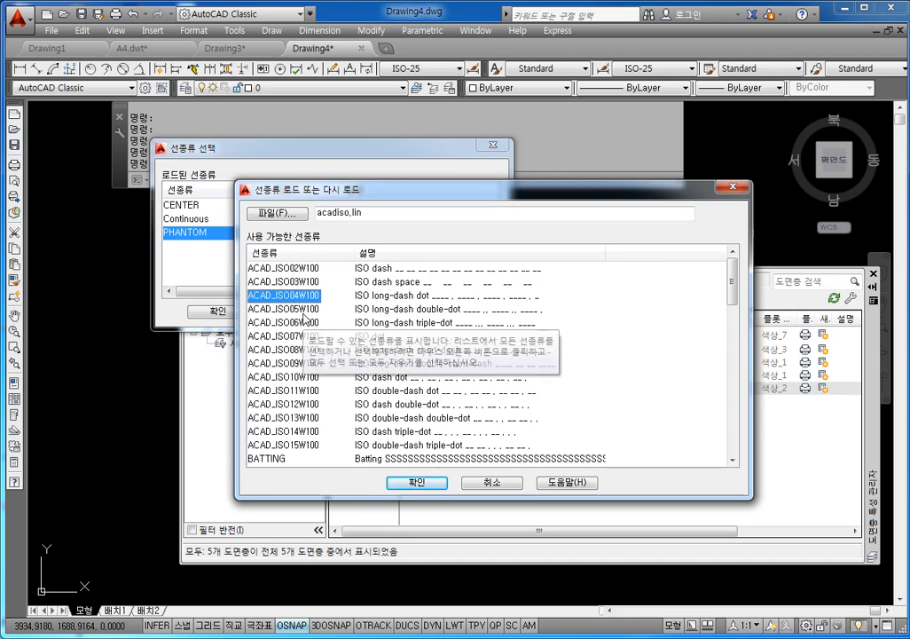
key(h)
click(417, 482)
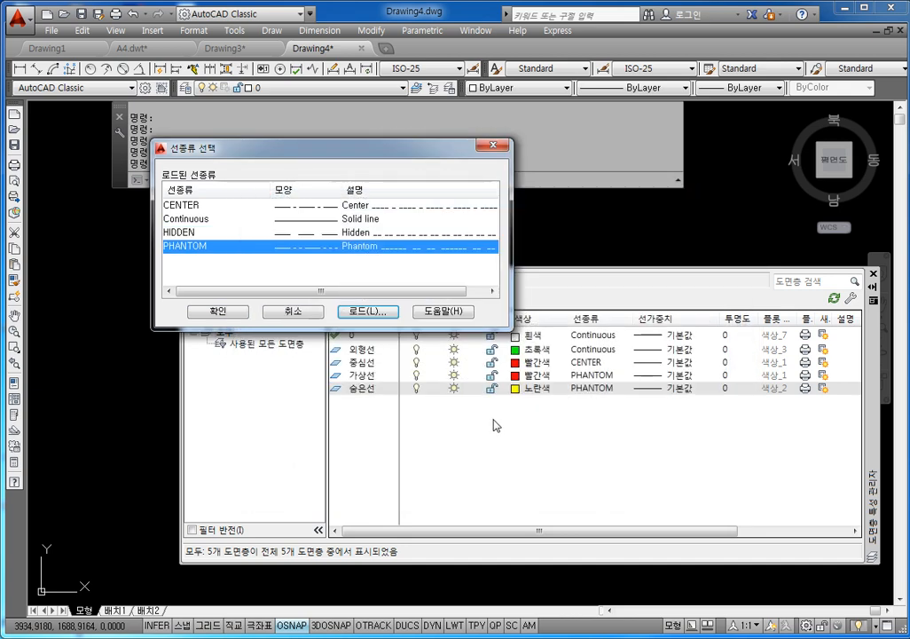
click(292, 233)
click(232, 311)
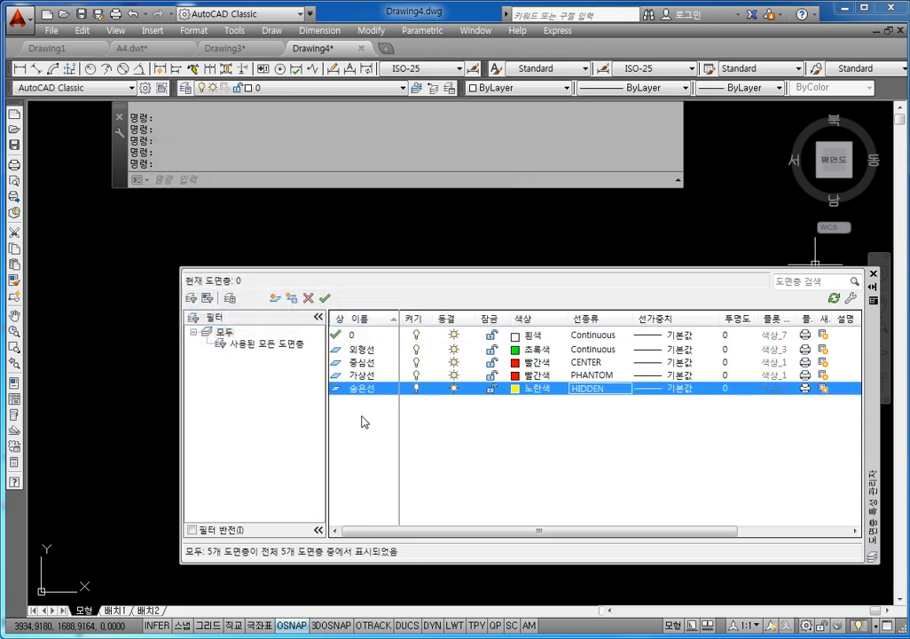
Add a layer named 윤곽선 and set its color to cyan (하늘색).
click(275, 299)
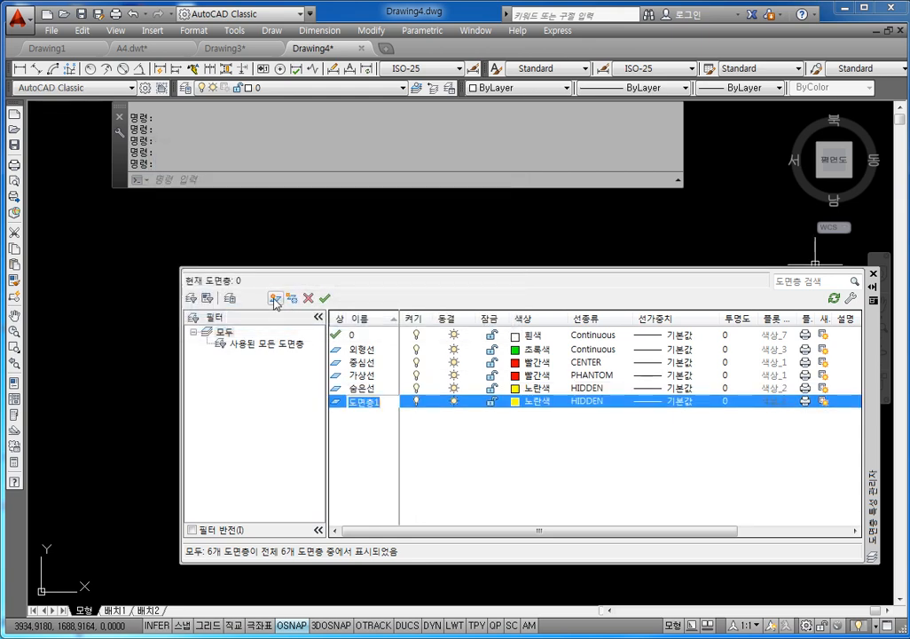
text(DB)
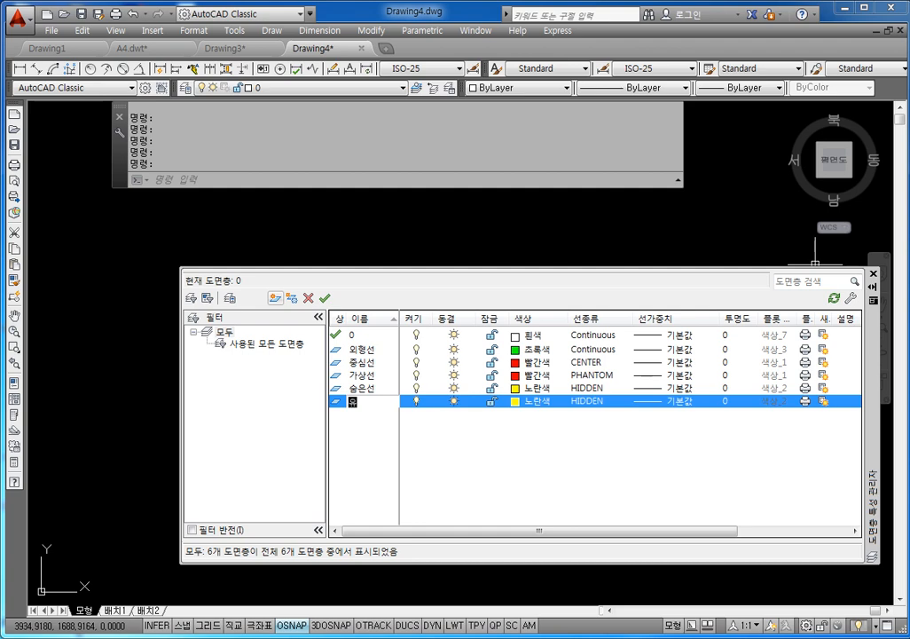
text(ㅁㄴ)
text(윤곽선)
click(532, 401)
click(763, 195)
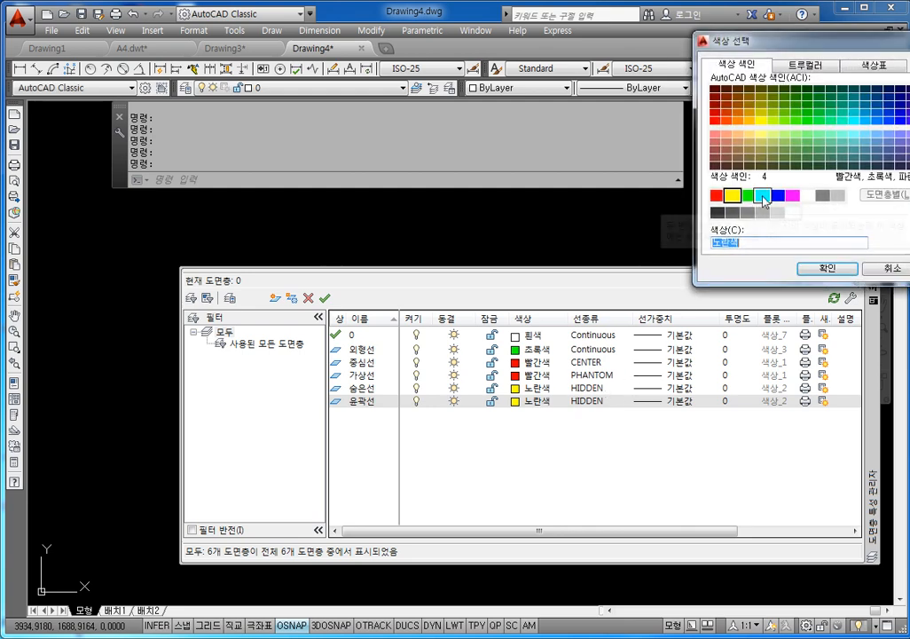
click(827, 268)
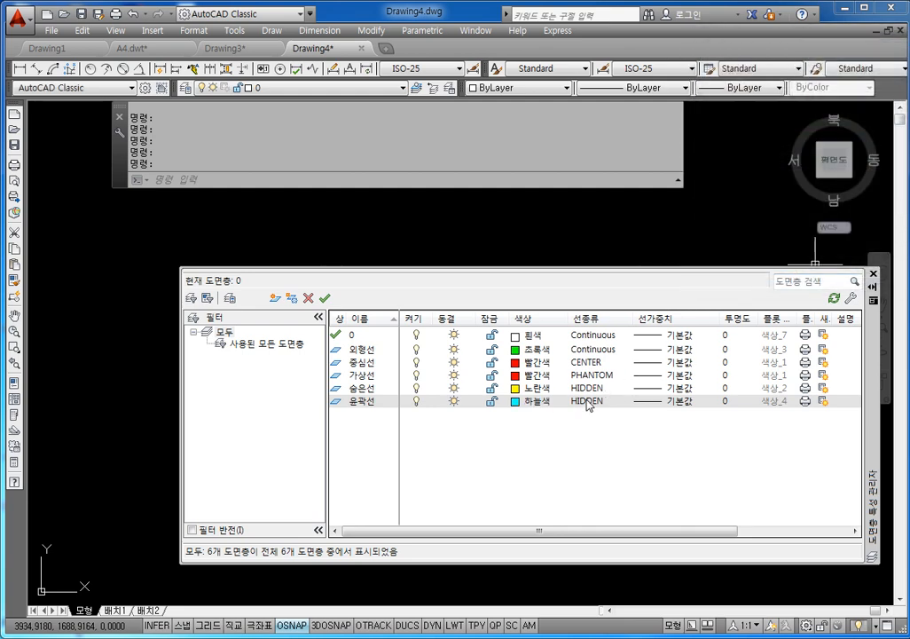
Set the 윤곽선 layer's linetype to Continuous and close the layer properties manager.
click(586, 407)
click(194, 220)
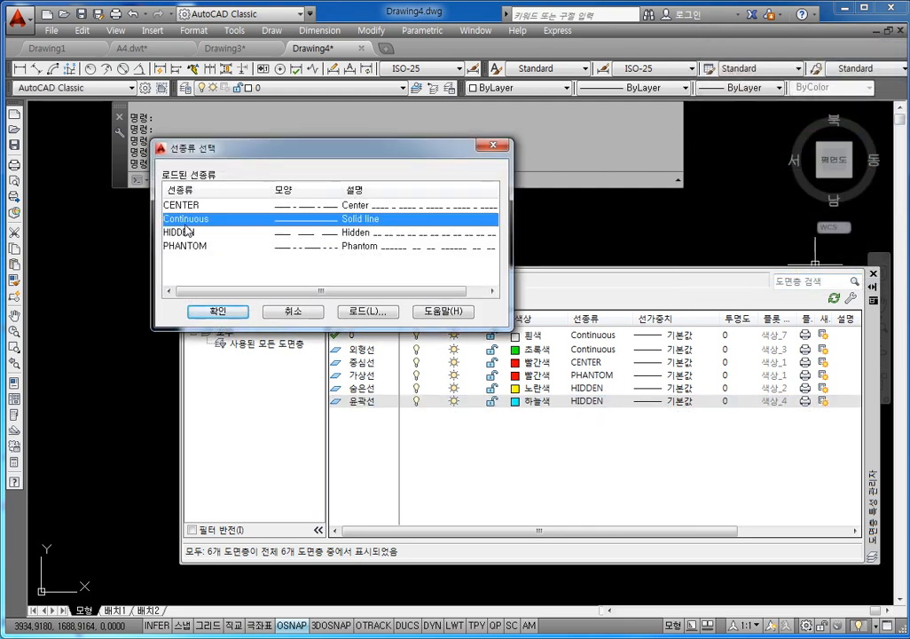
click(221, 311)
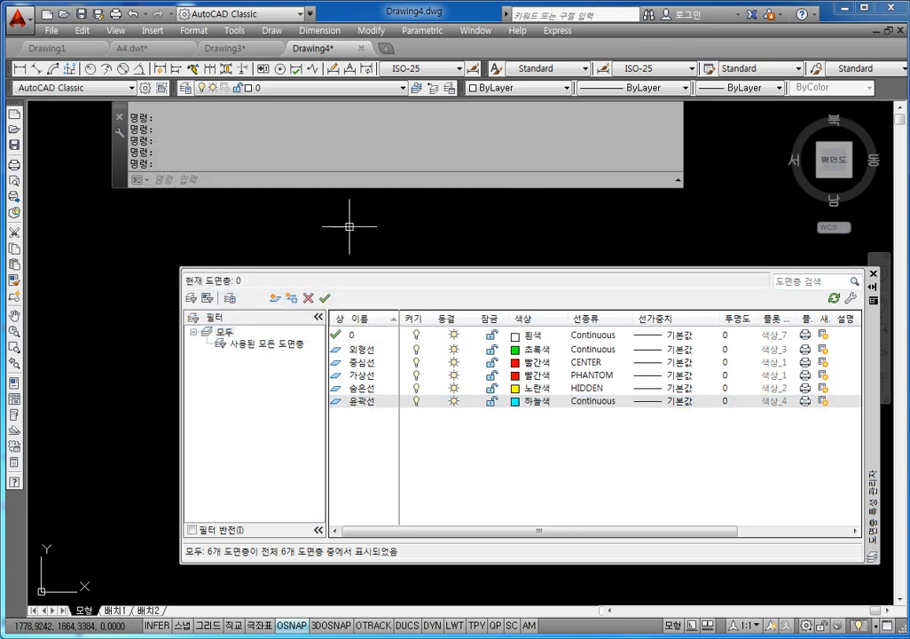
click(873, 274)
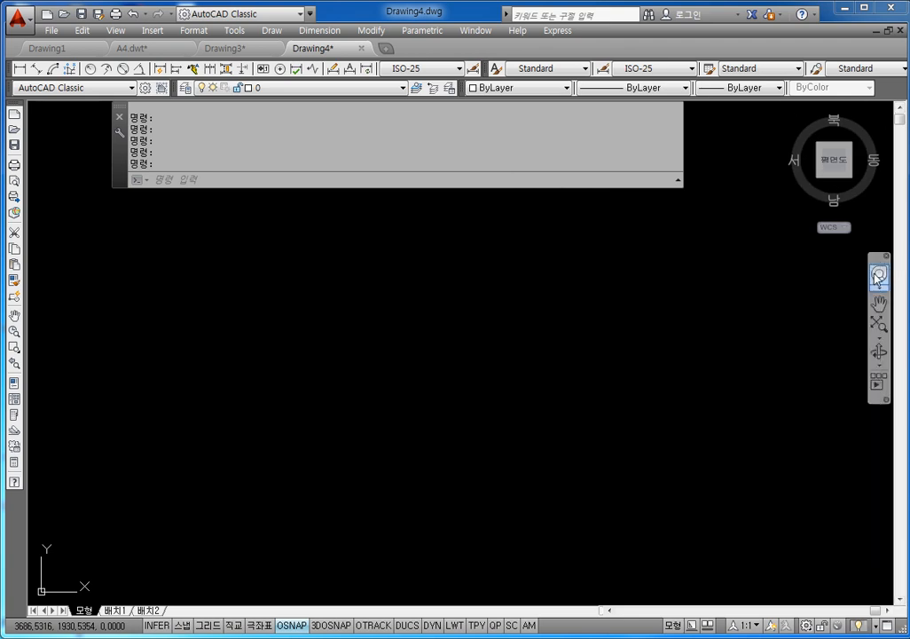
Review the drawing's available layers, then check their colors and linetypes in the layer properties manager.
click(251, 89)
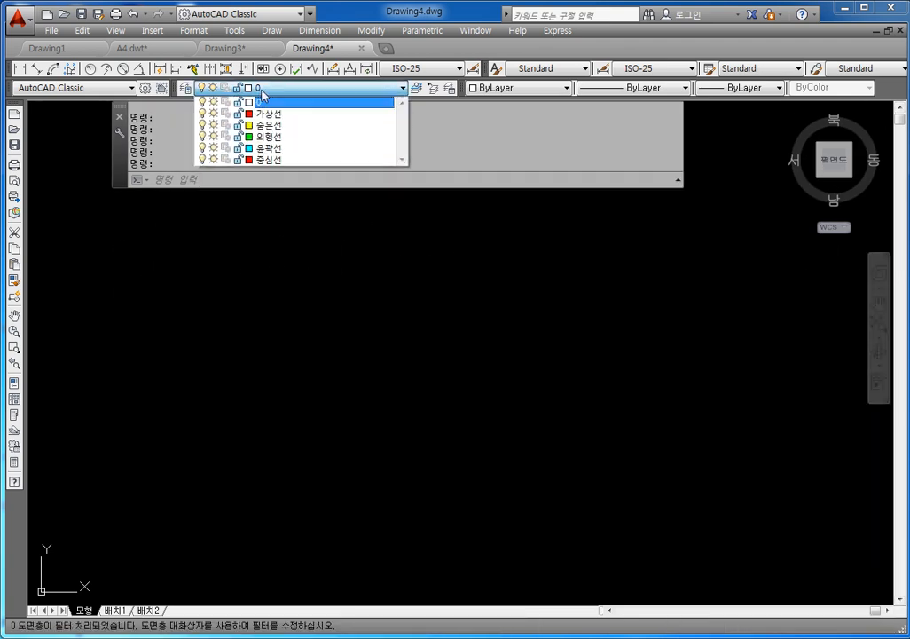
key(Escape)
key(Escape)
key(Escape)
key(Escape)
key(Escape)
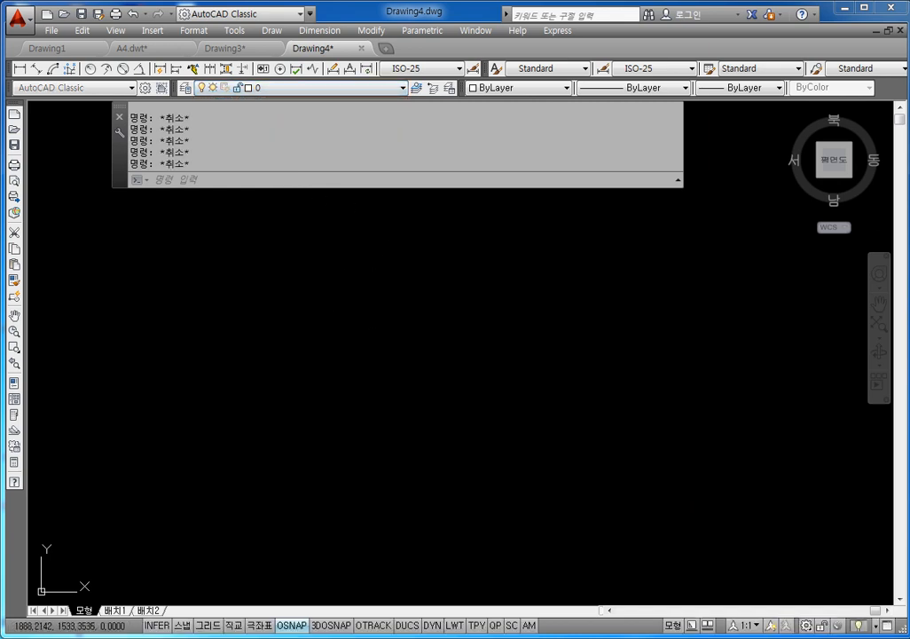
click(188, 87)
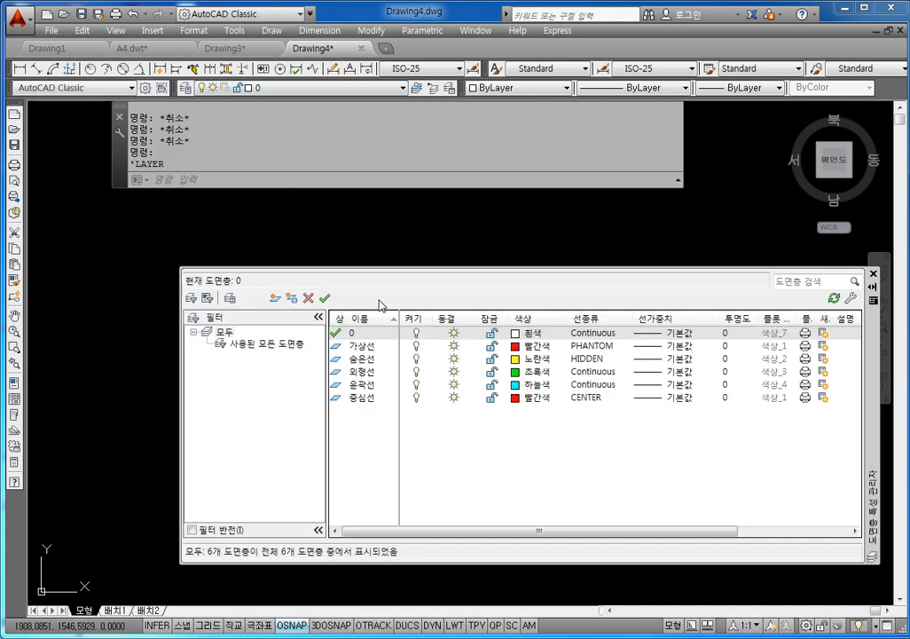
click(390, 240)
key(Escape)
key(Escape)
key(Escape)
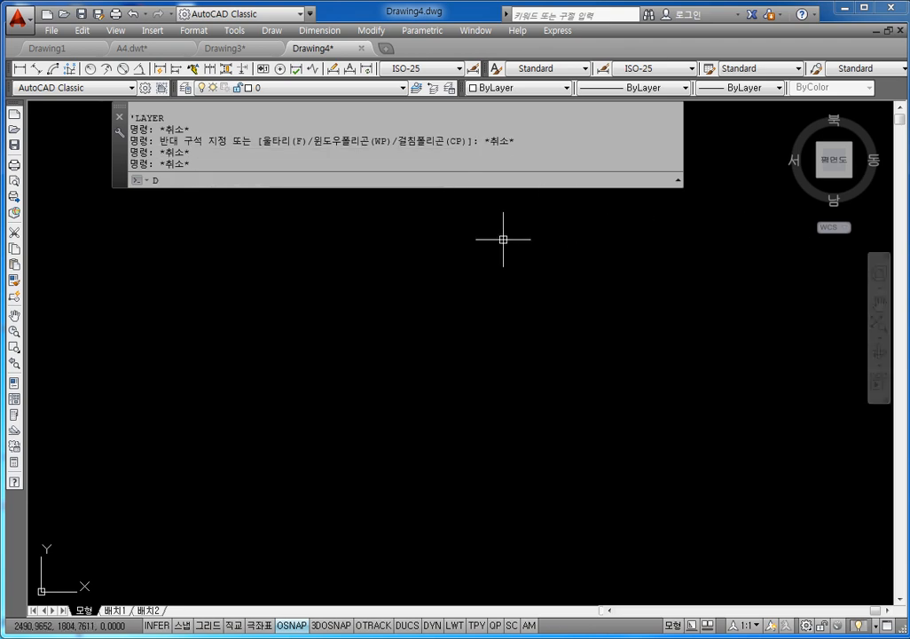
Create a new dimension style based on ISO-25 for all dimensions, named with the drafter's name.
text(d)
key(Return)
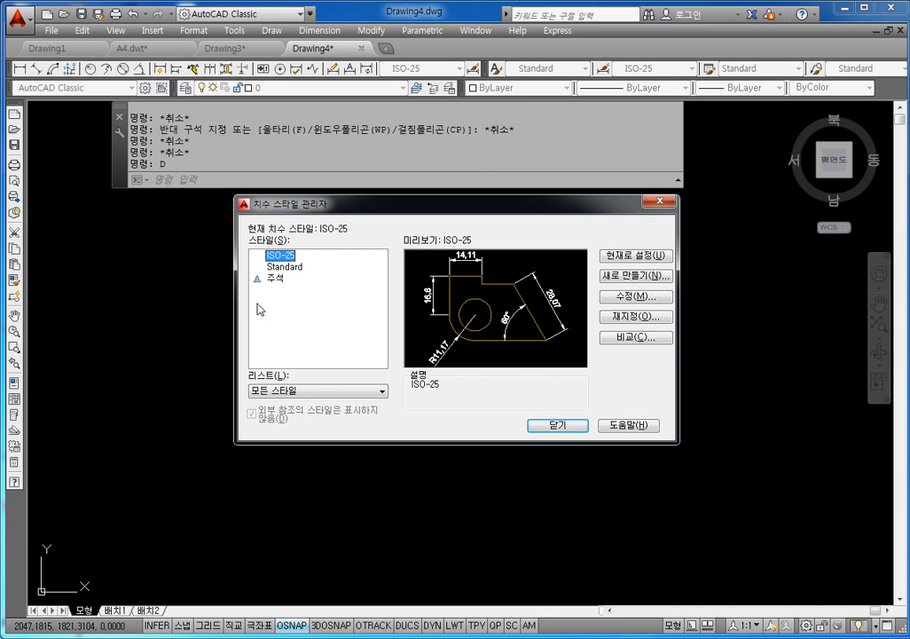
drag(369, 209, 321, 187)
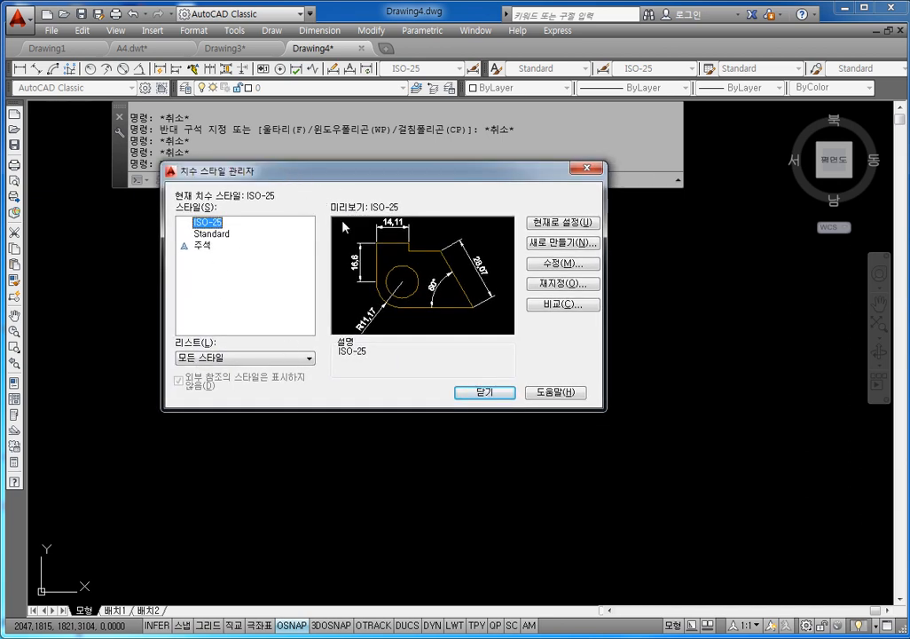
click(584, 243)
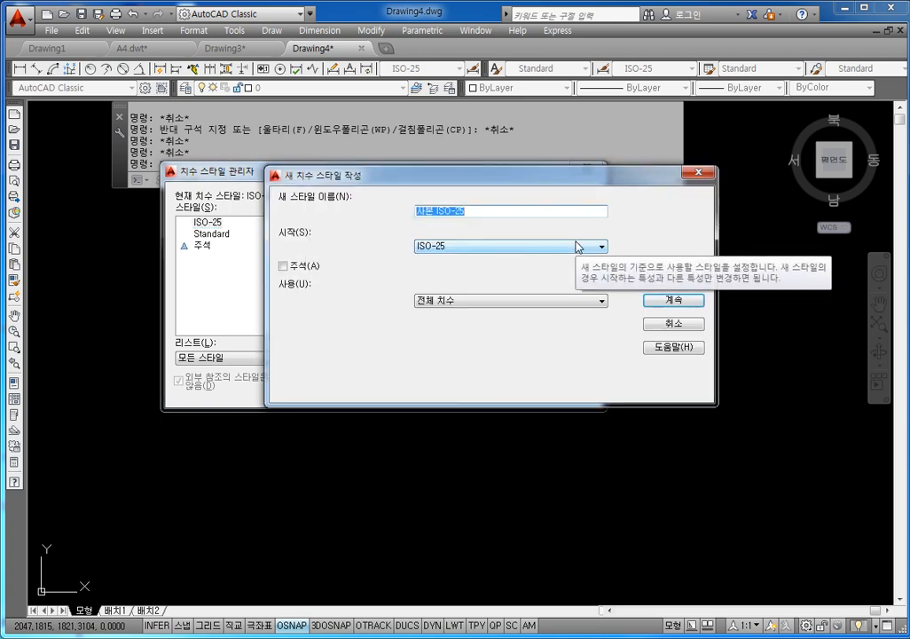
key(BackSpace)
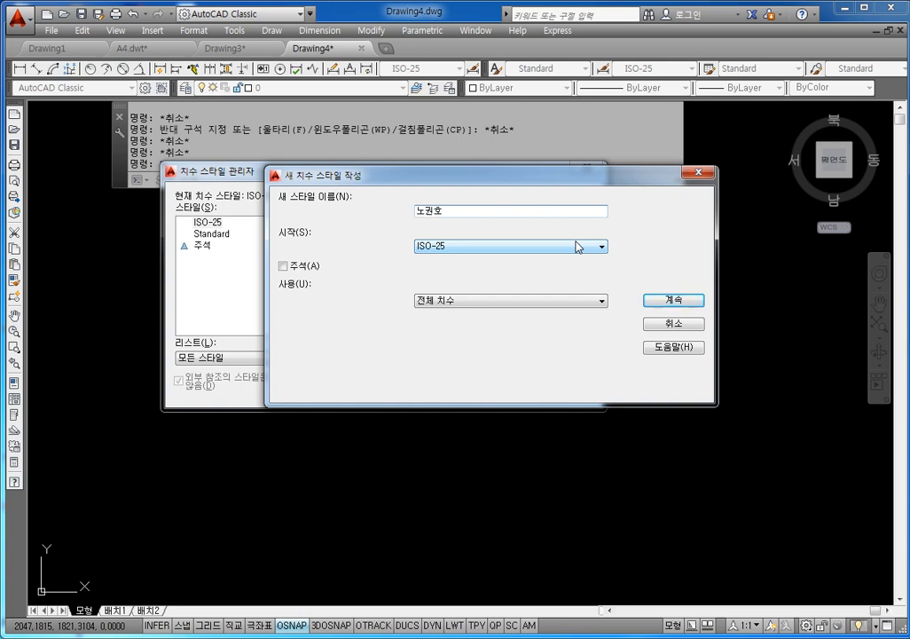
click(671, 301)
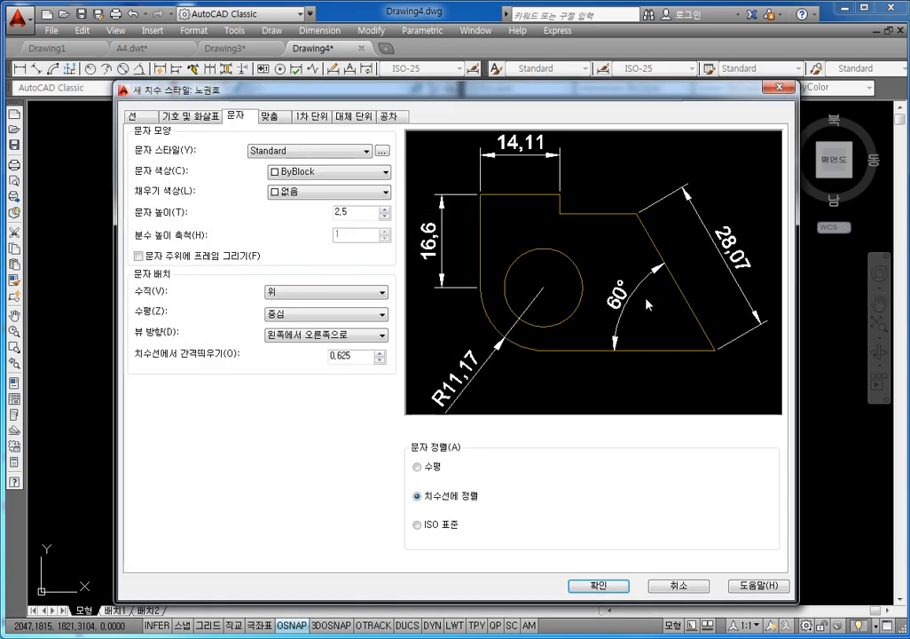
Set the color of the dimension lines and the extension lines to red (빨간색) in the new dimension style.
click(132, 115)
click(293, 145)
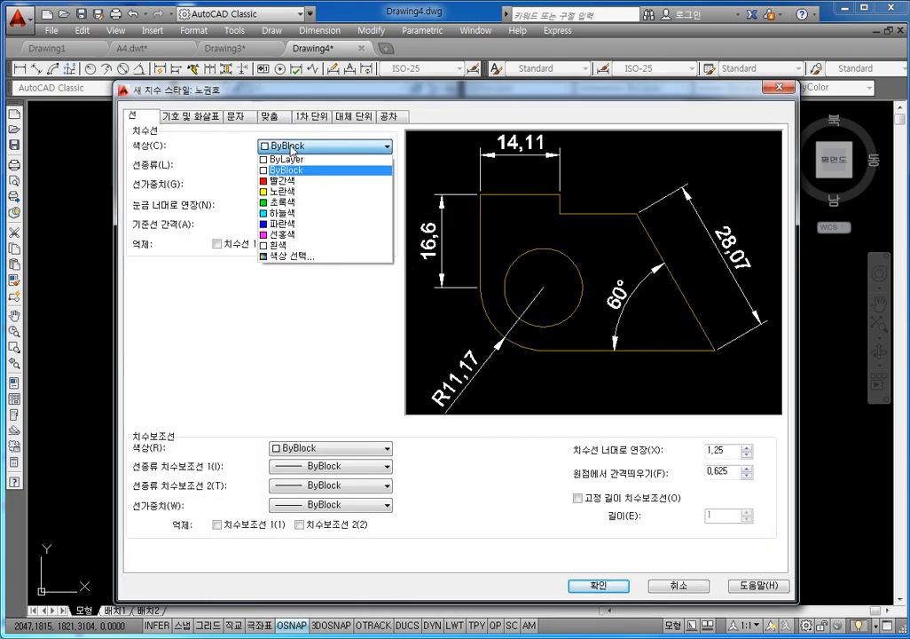
click(284, 180)
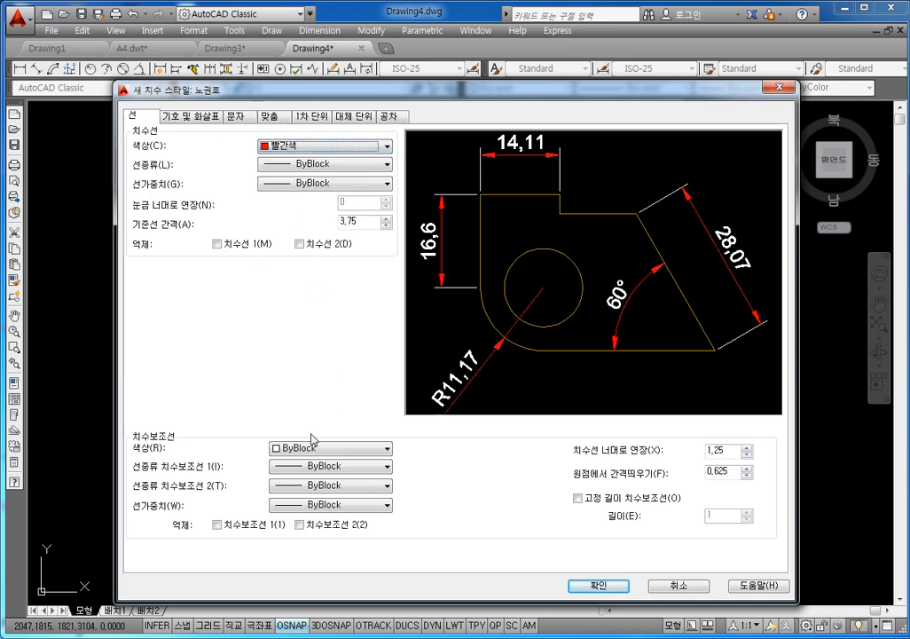
click(309, 449)
click(298, 484)
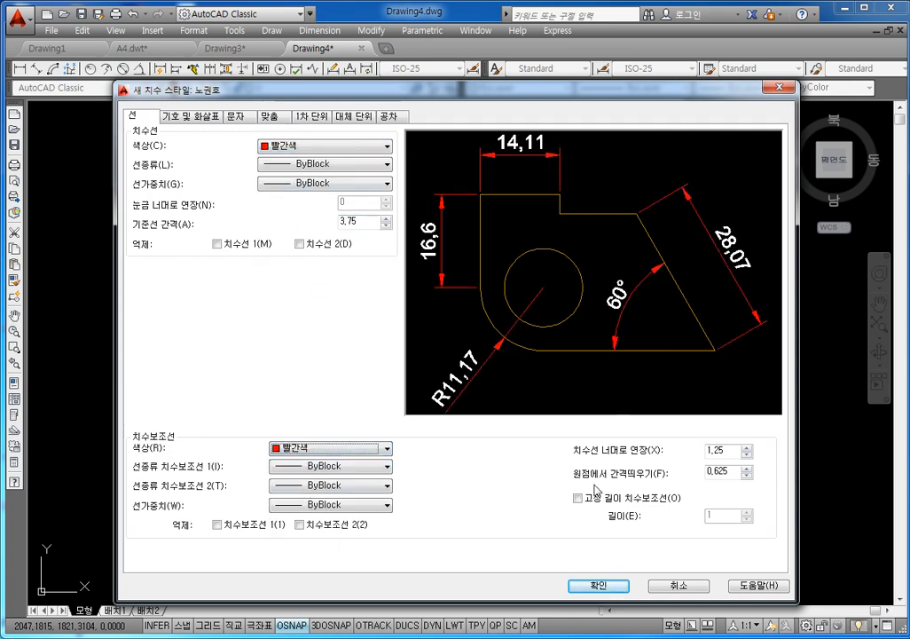
Set the dimension style's center marks to none (없음).
click(186, 117)
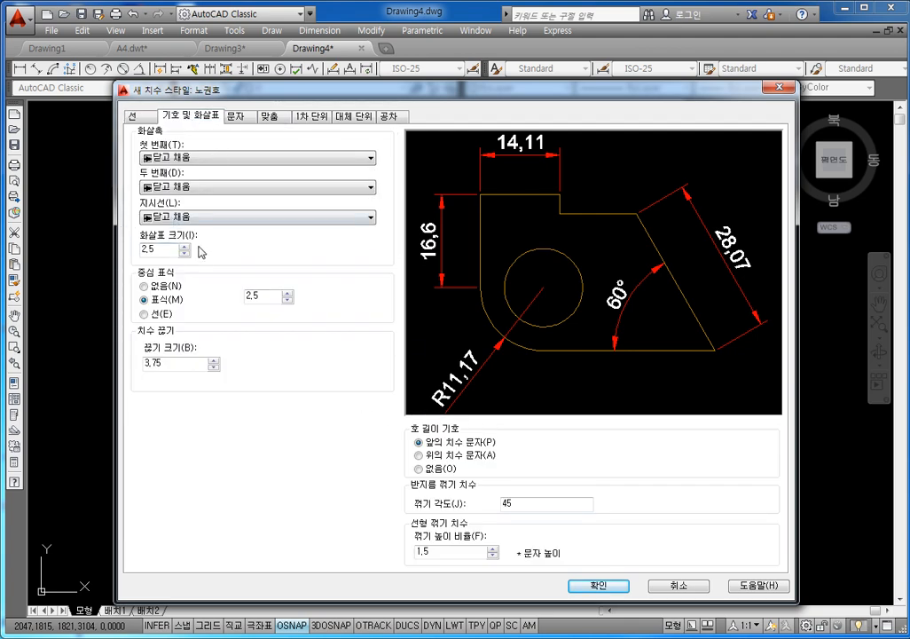
key(Tab)
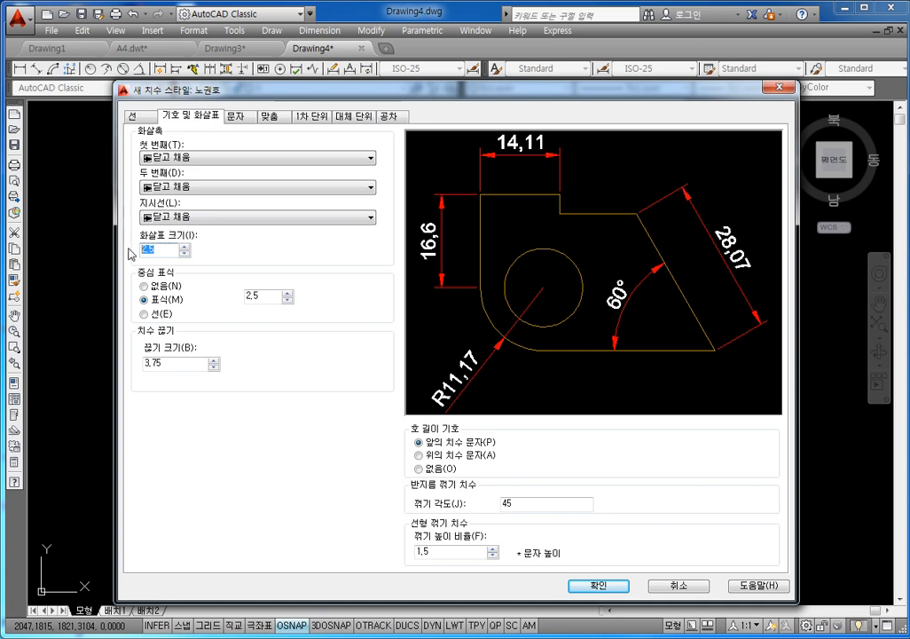
click(165, 287)
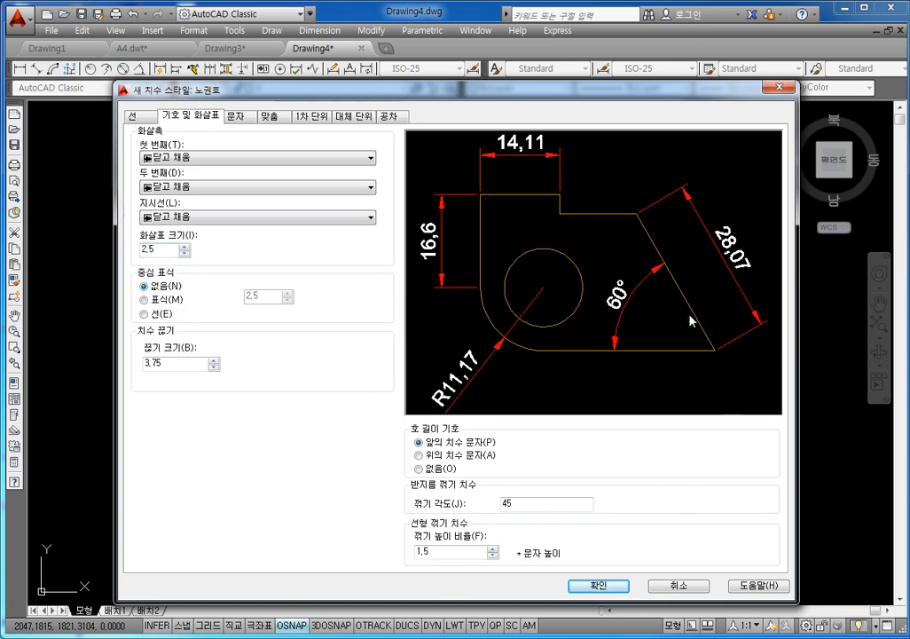
Create a new text style from the dimension style's text settings, named with the drafter's name.
click(236, 117)
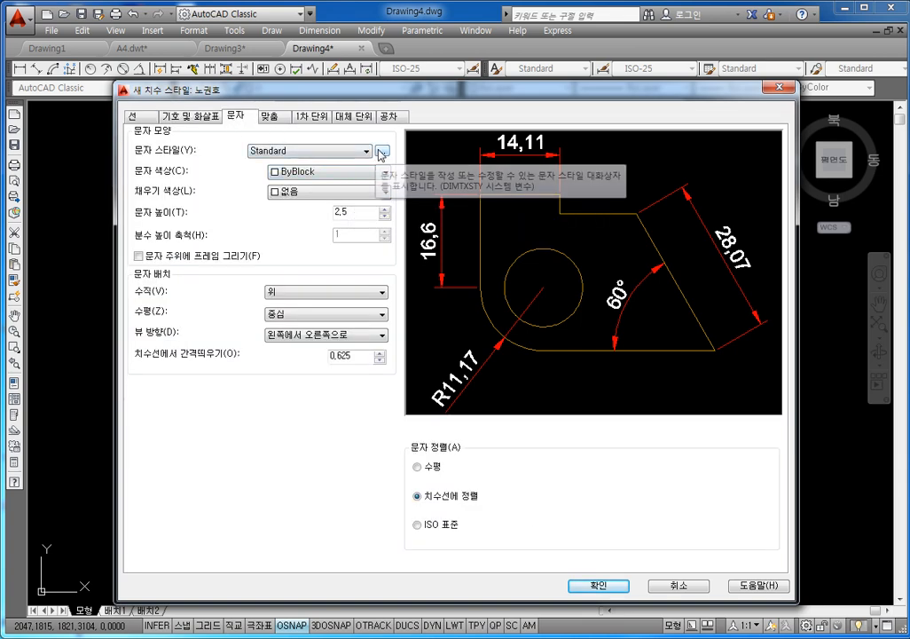
click(382, 153)
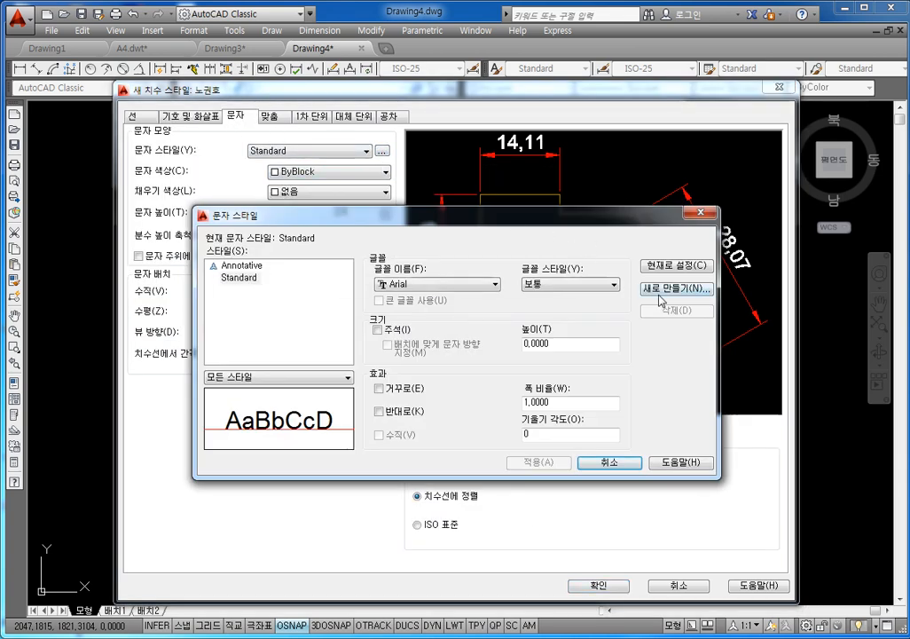
click(661, 293)
text(ㄴ)
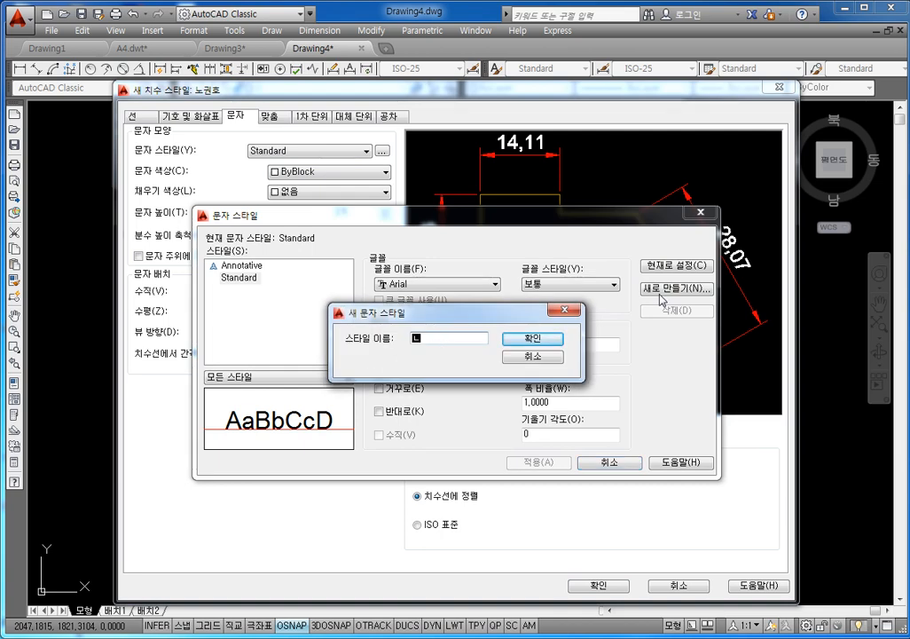
text(ㅗ권)
click(555, 341)
Set the new text style's font to romans.shx with the big font whgtxt.shx, and apply it.
click(406, 285)
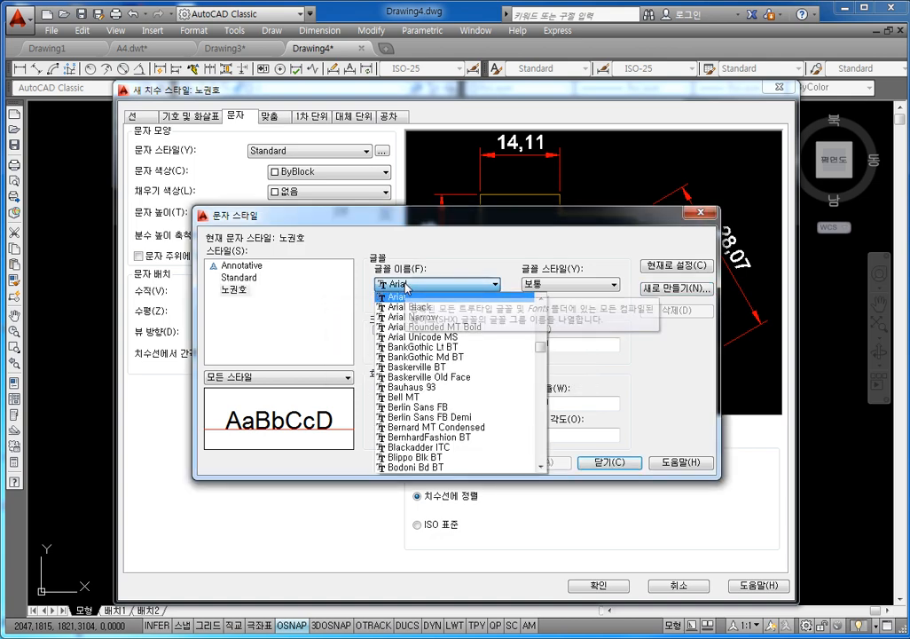
key(r)
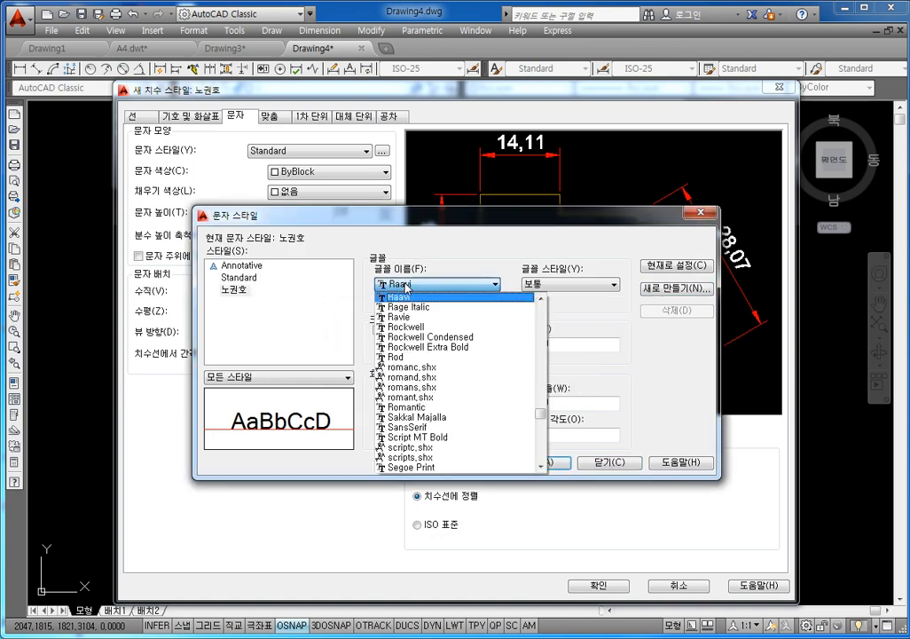
scroll(443, 352, down, 2)
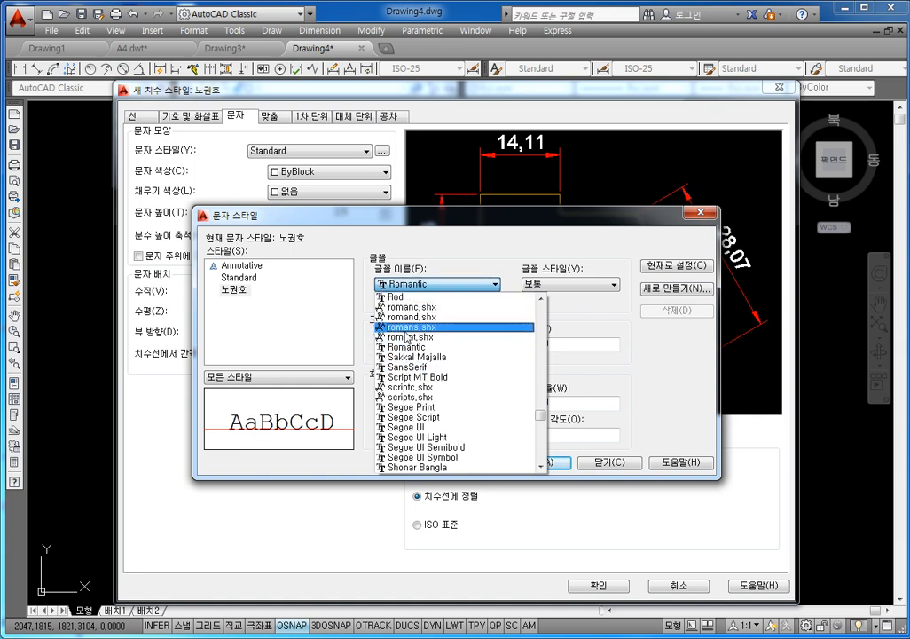
click(406, 329)
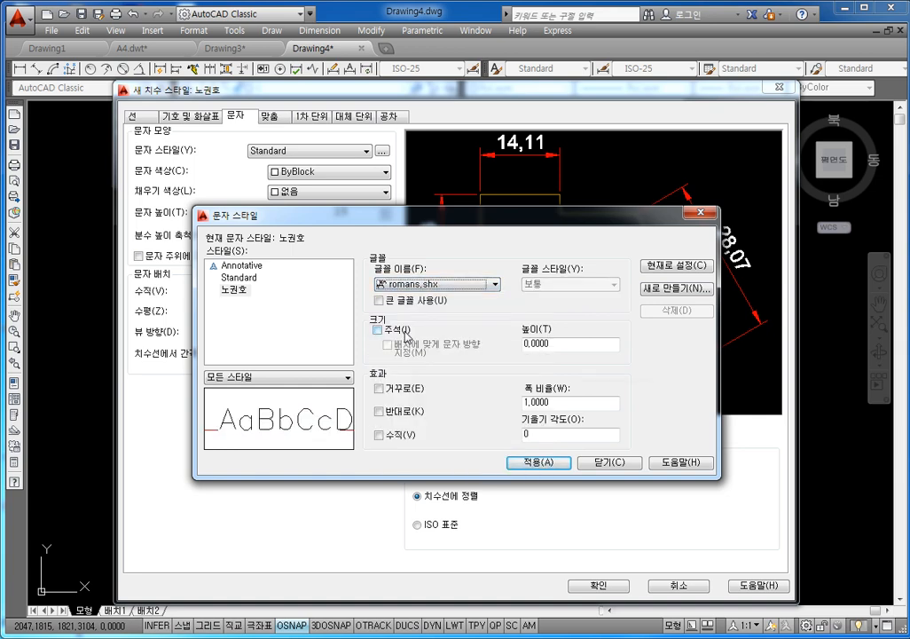
click(381, 300)
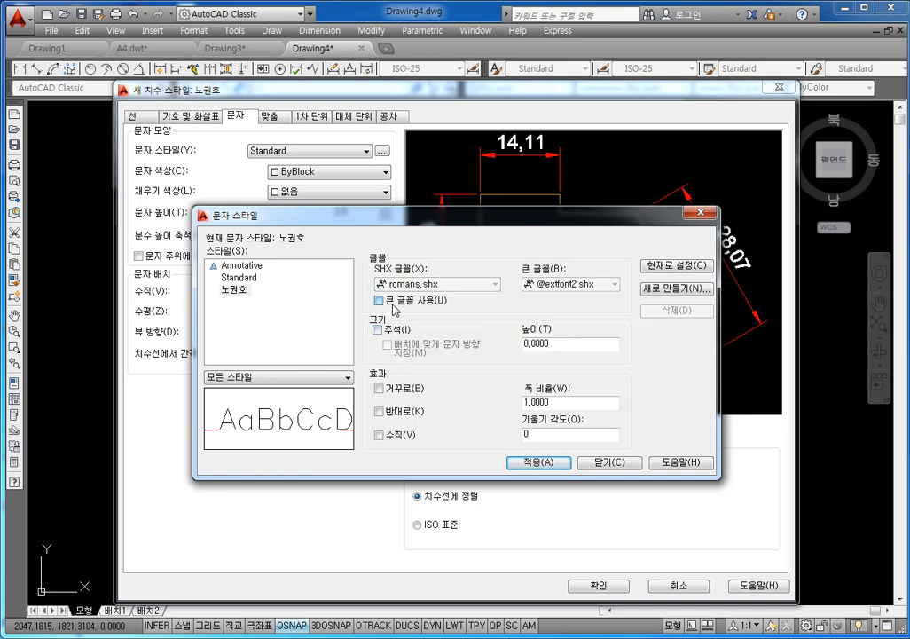
click(614, 283)
scroll(557, 305, down, 3)
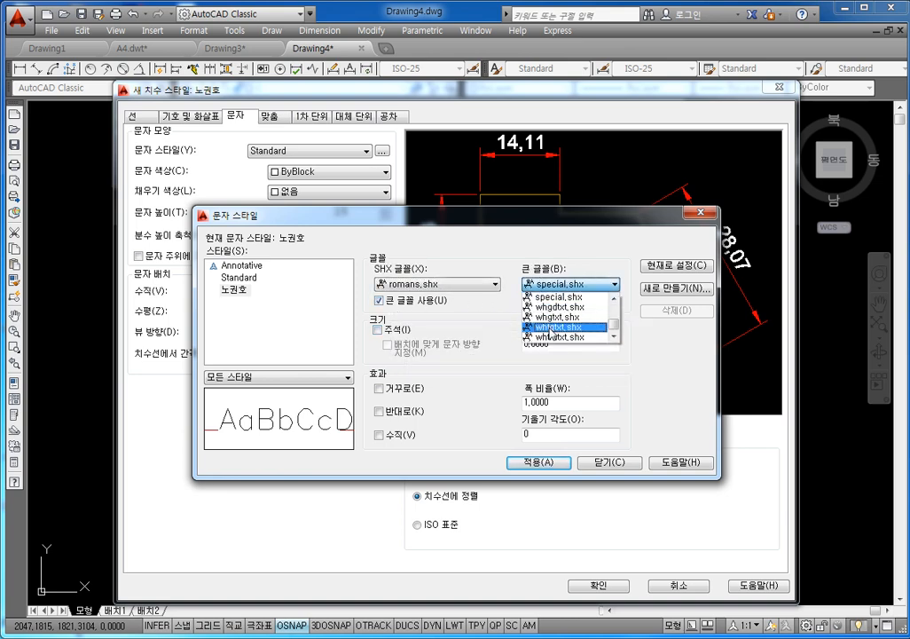
click(549, 318)
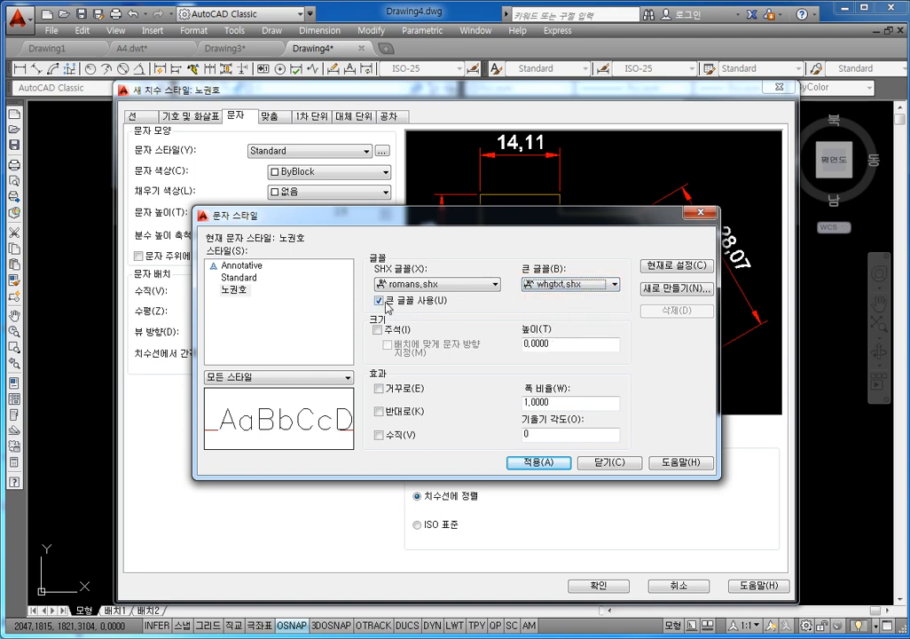
click(536, 462)
click(601, 462)
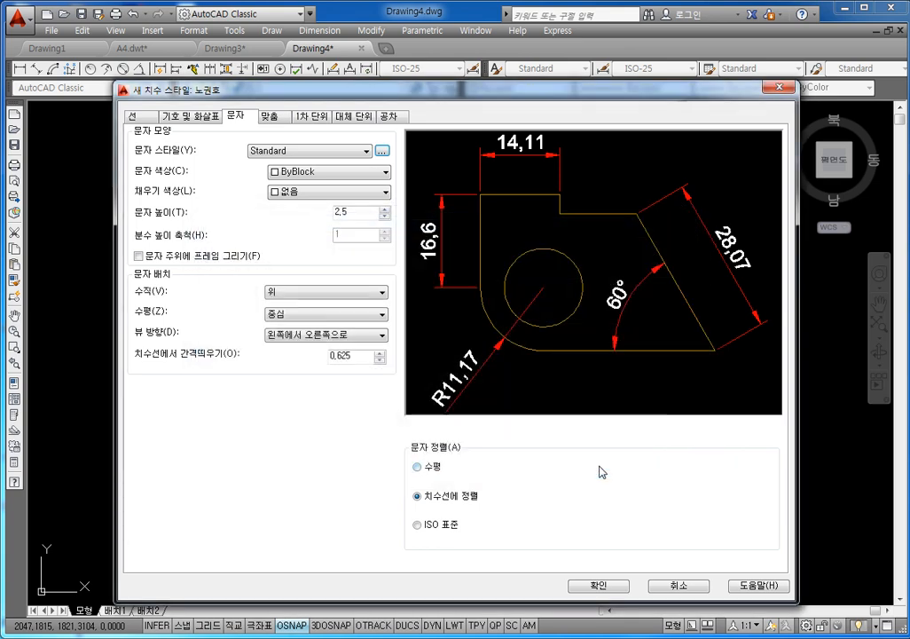
Assign the drafter-named text style to the new dimension style's text and set the text color to yellow (노란색).
click(281, 150)
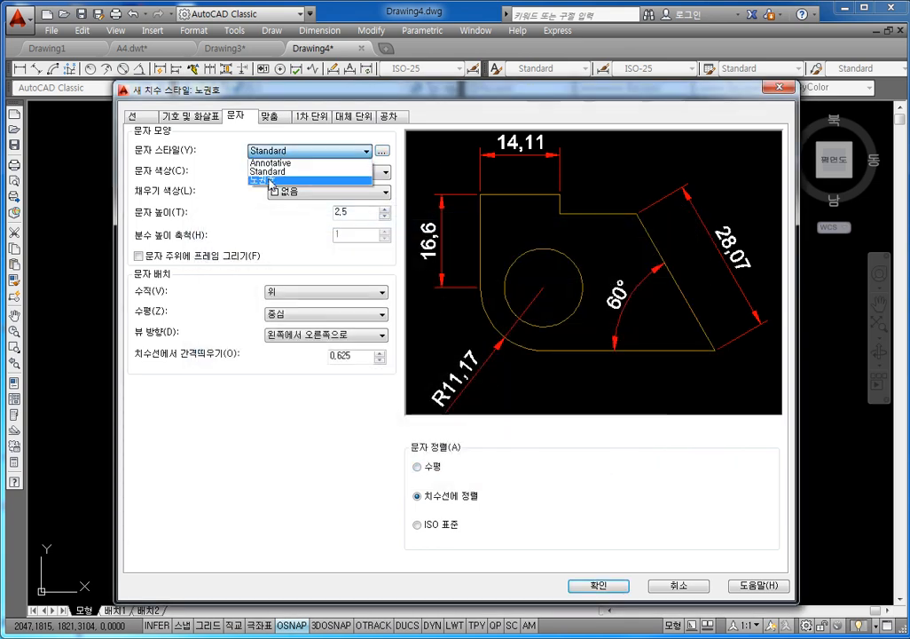
click(263, 180)
click(300, 173)
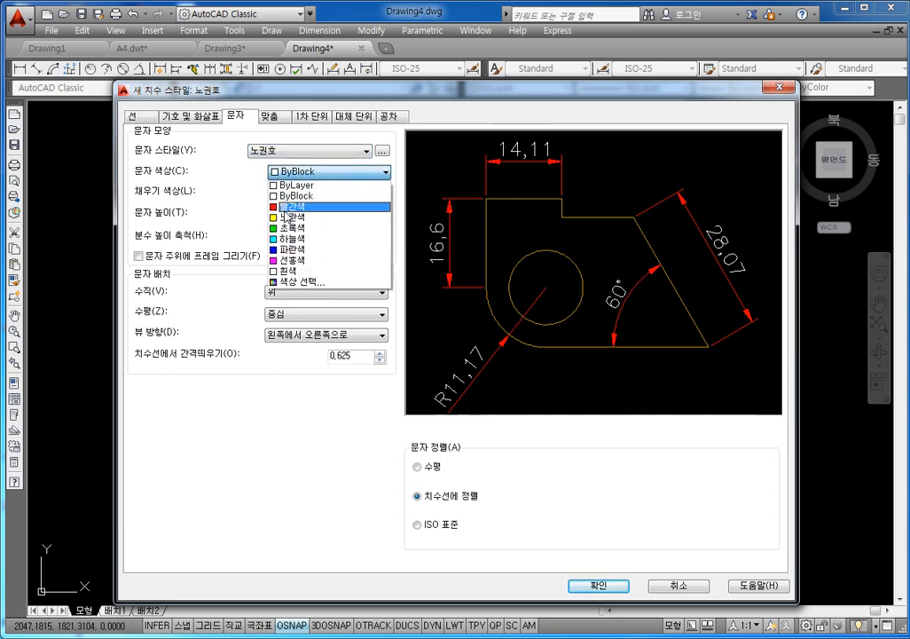
click(293, 217)
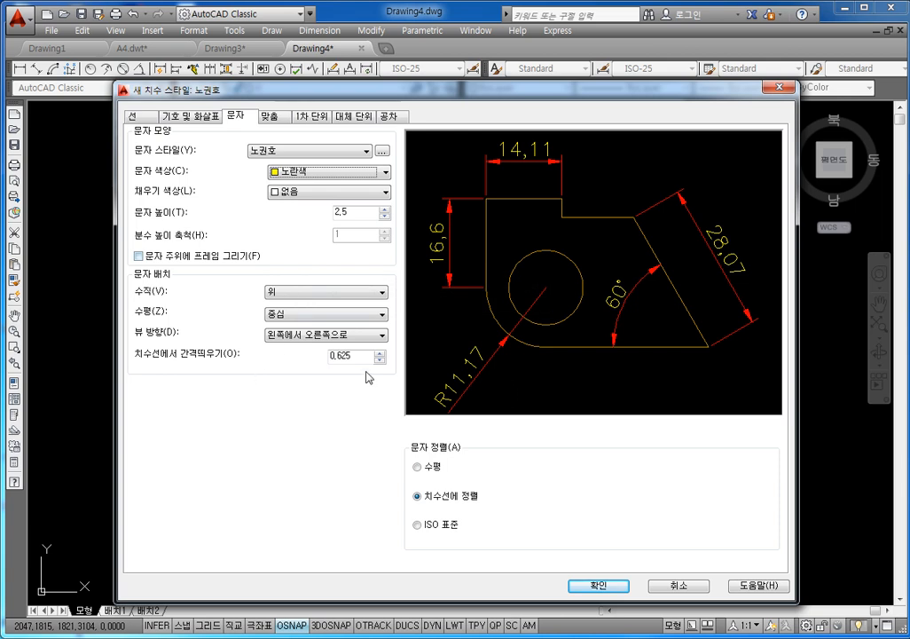
Review the fit, primary unit, alternate unit and tolerance settings, and accept the new dimension style.
click(271, 117)
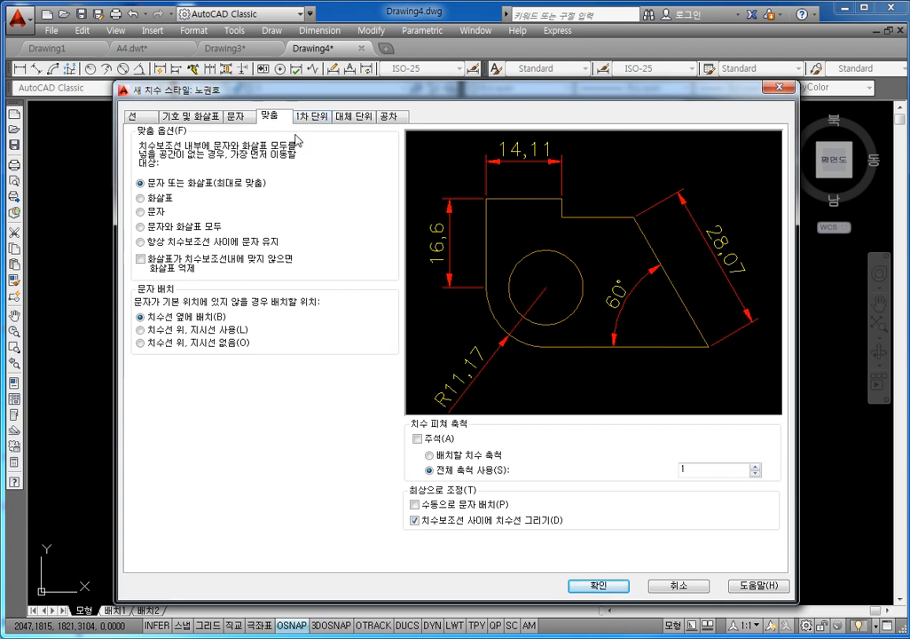
click(305, 121)
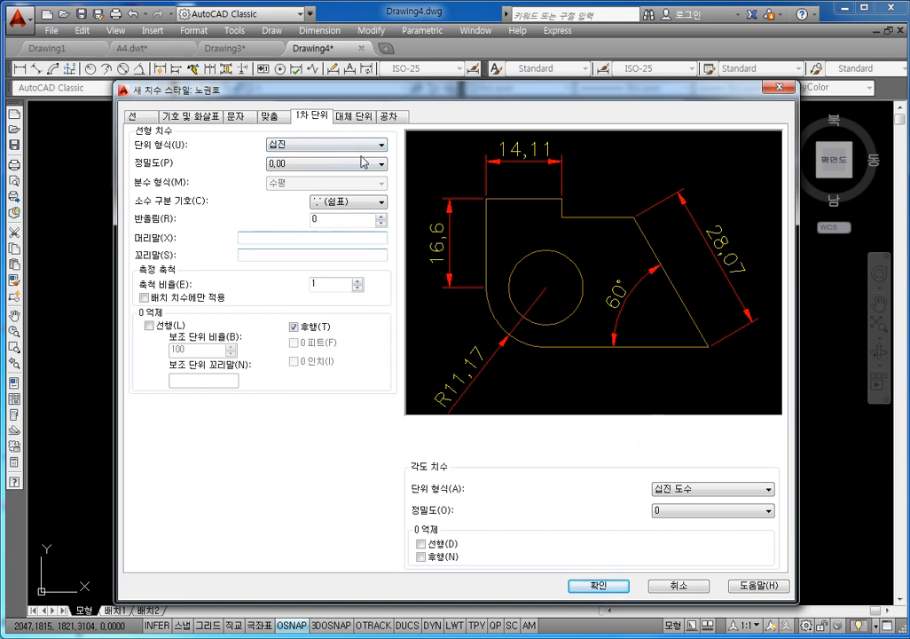
click(345, 122)
click(390, 117)
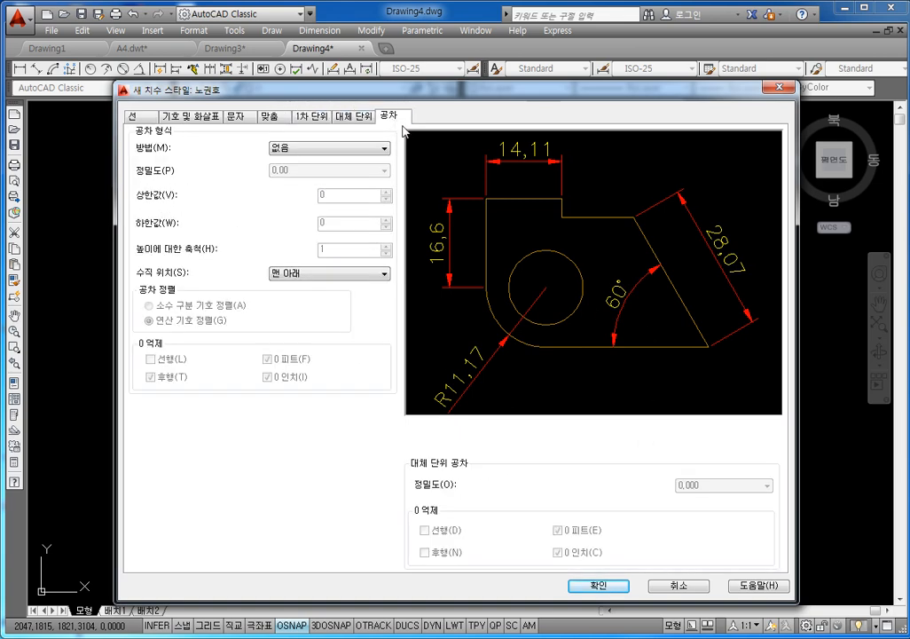
click(355, 117)
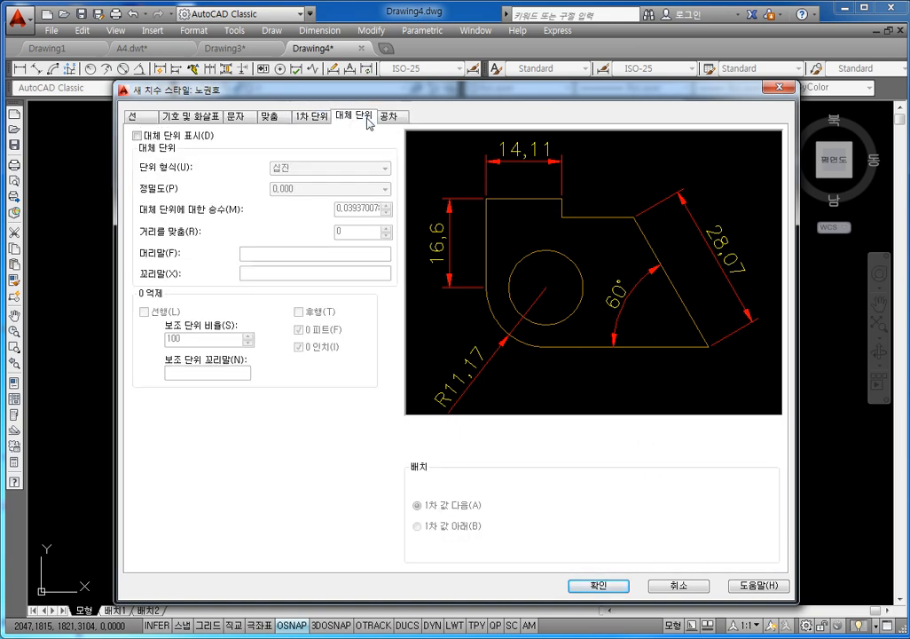
click(592, 588)
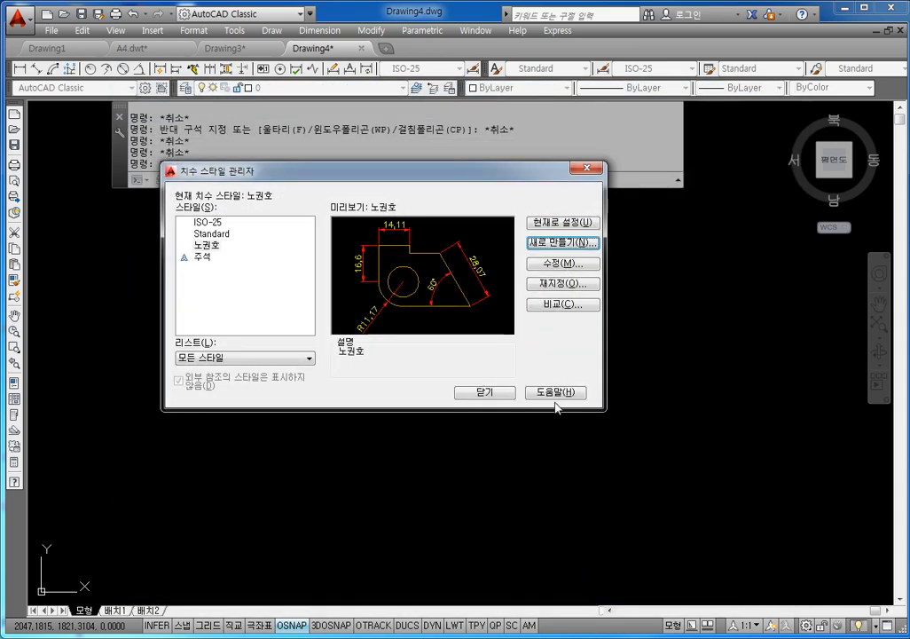
click(485, 393)
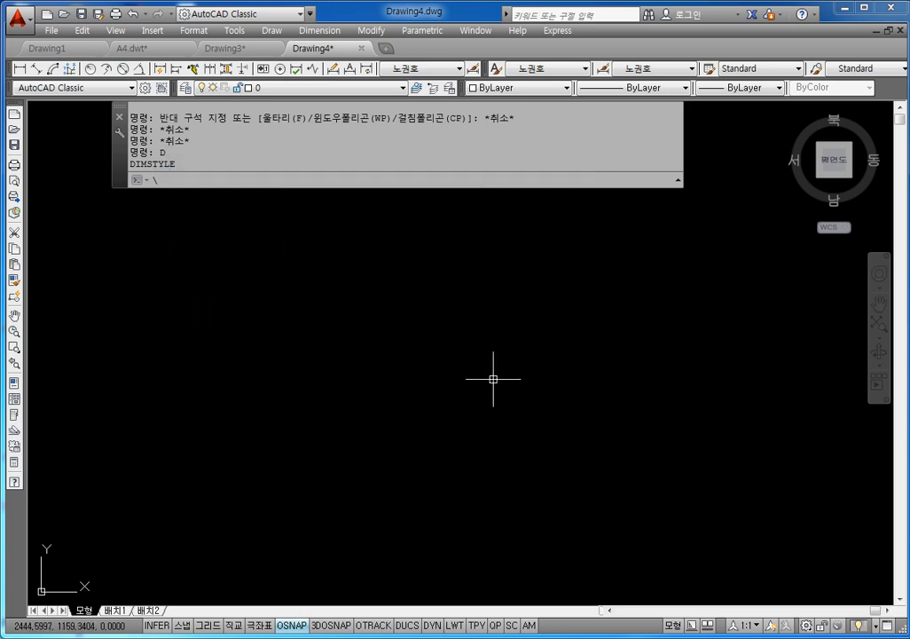
Make the 윤곽선 layer the current layer.
click(267, 93)
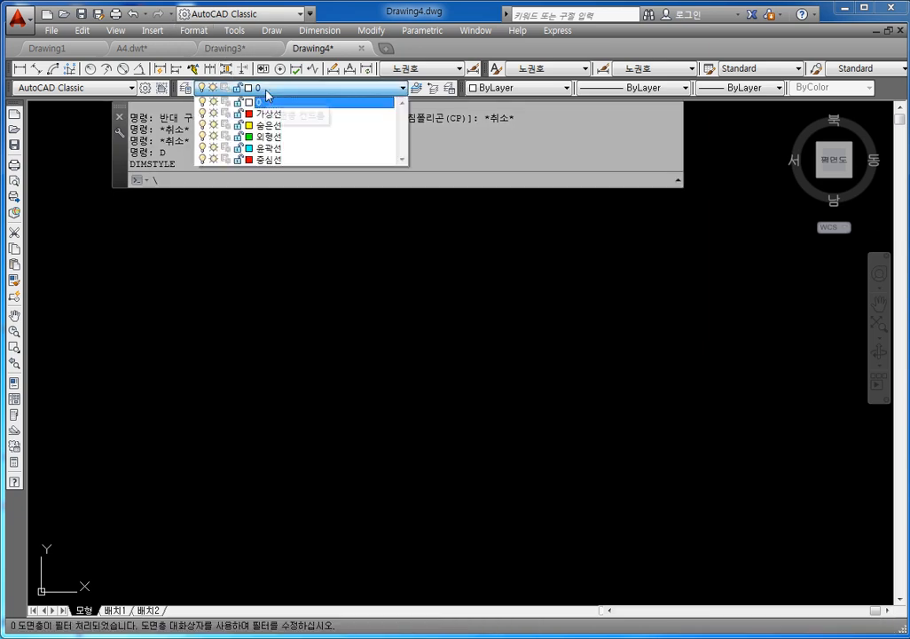
click(269, 148)
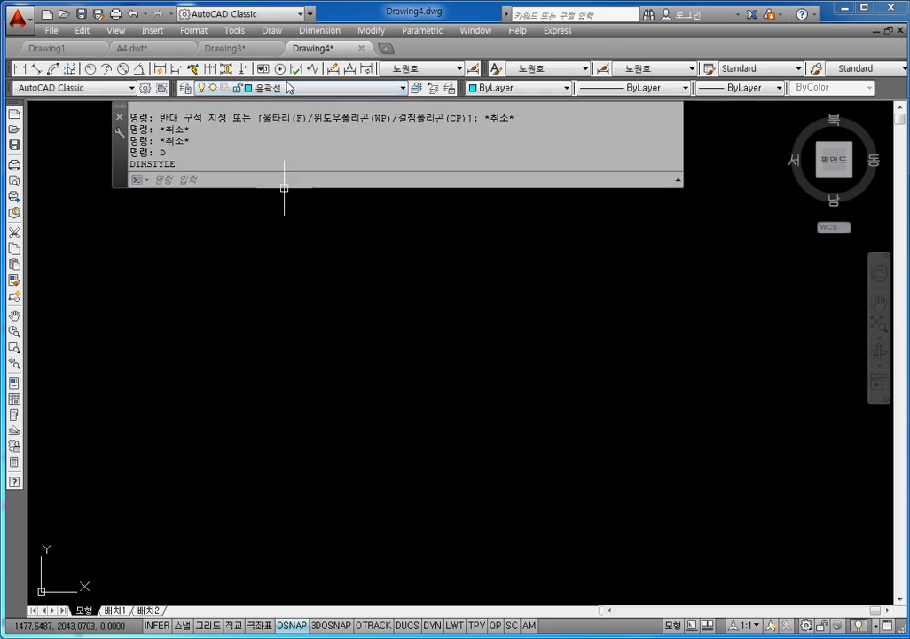
click(273, 89)
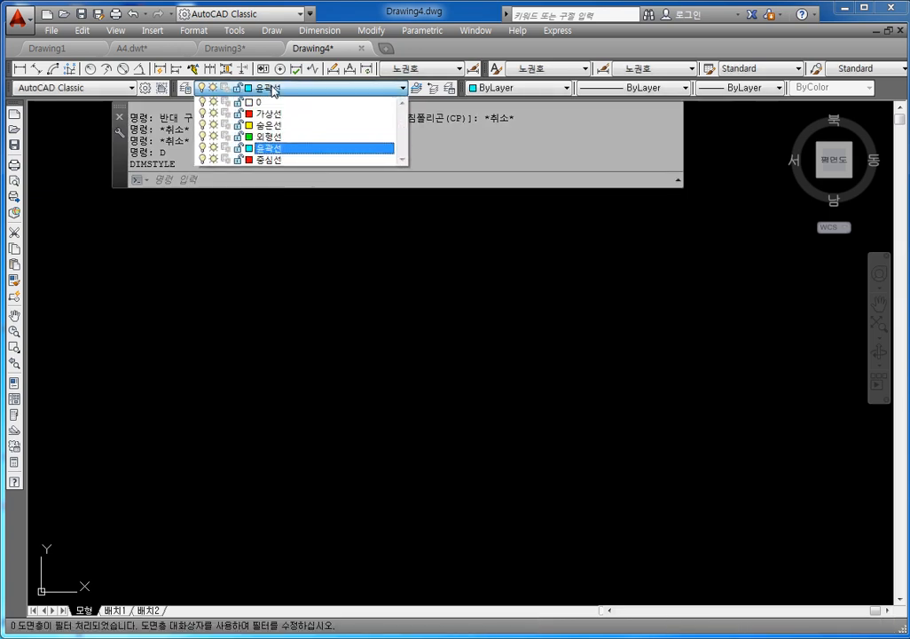
click(268, 146)
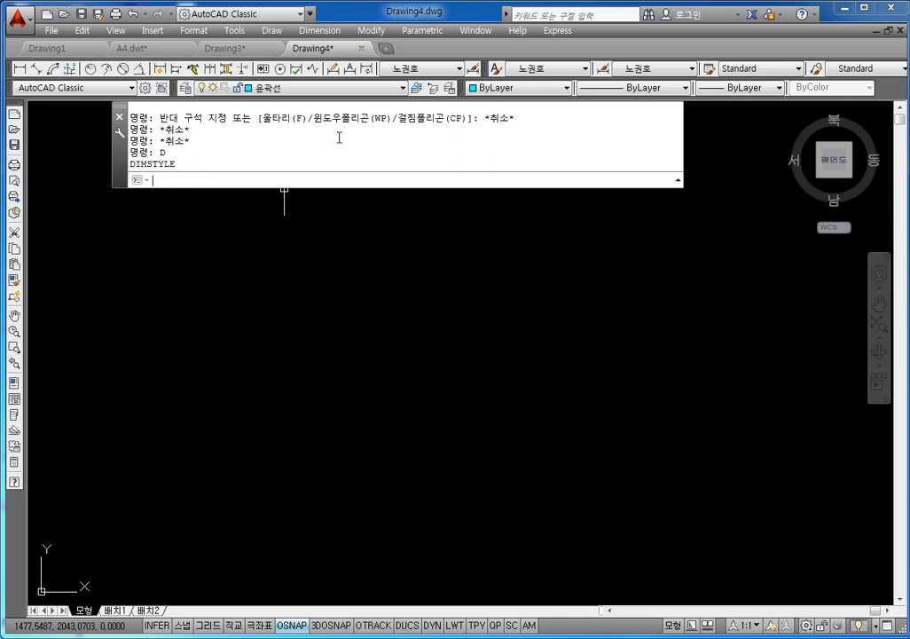
Draw the sheet border as a rectangle from 0,0 to 420,297.
text(ㄱㄷ)
text(C)
key(Return)
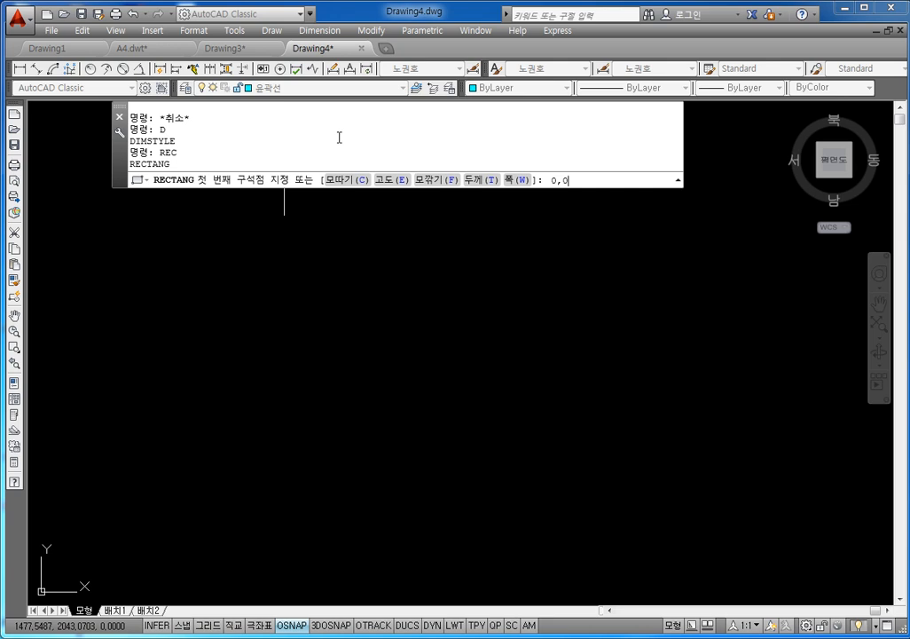
text(0,0)
key(Return)
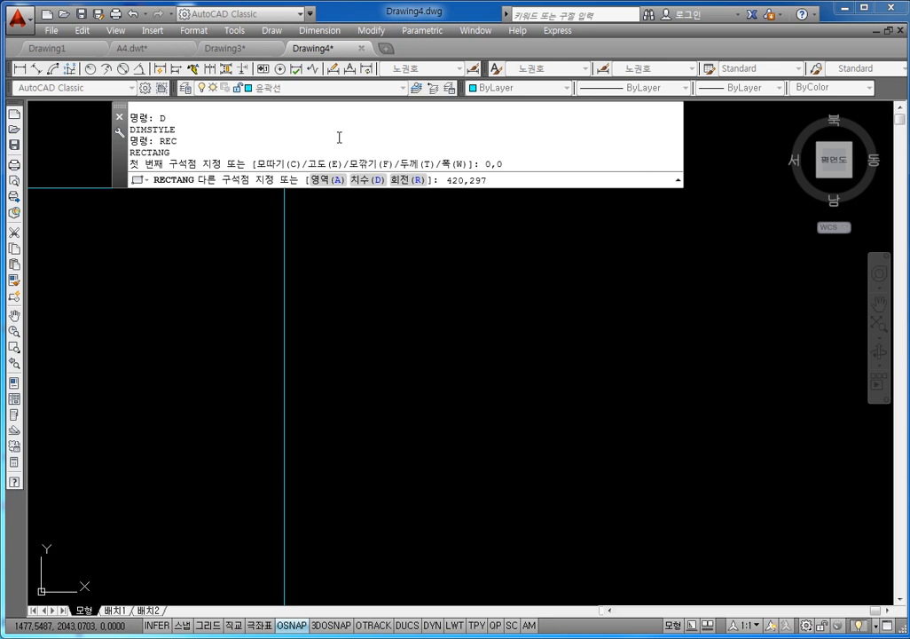
key(Return)
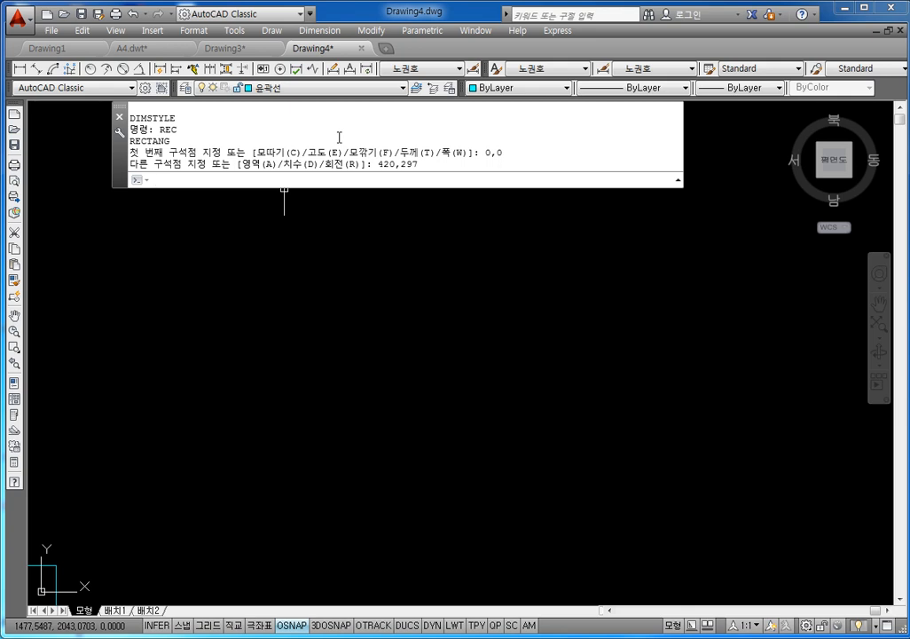
Explode the border rectangle into separate lines.
text(z)
key(Return)
text(e)
key(Return)
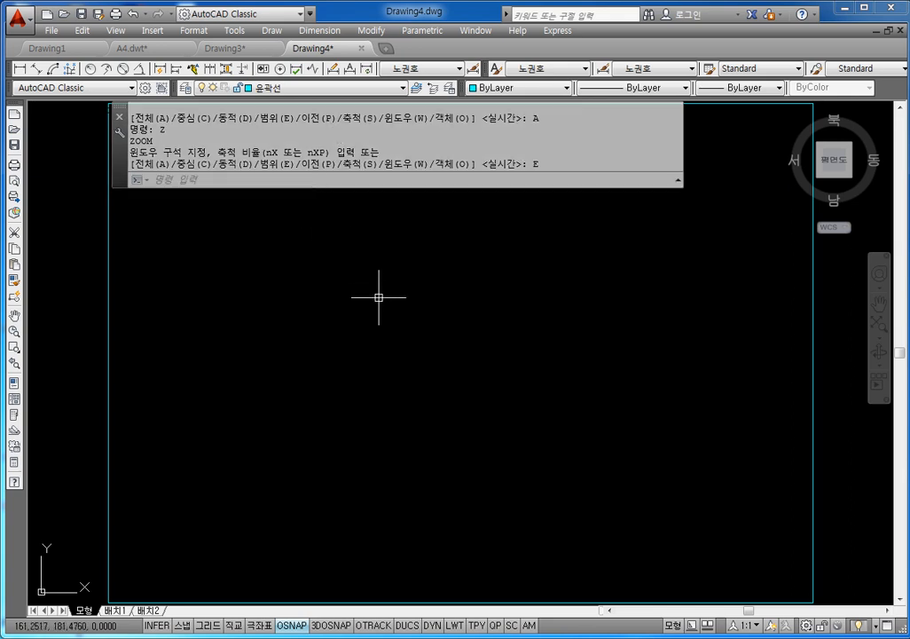
scroll(379, 298, down, 2)
middle_drag(382, 295, 398, 329)
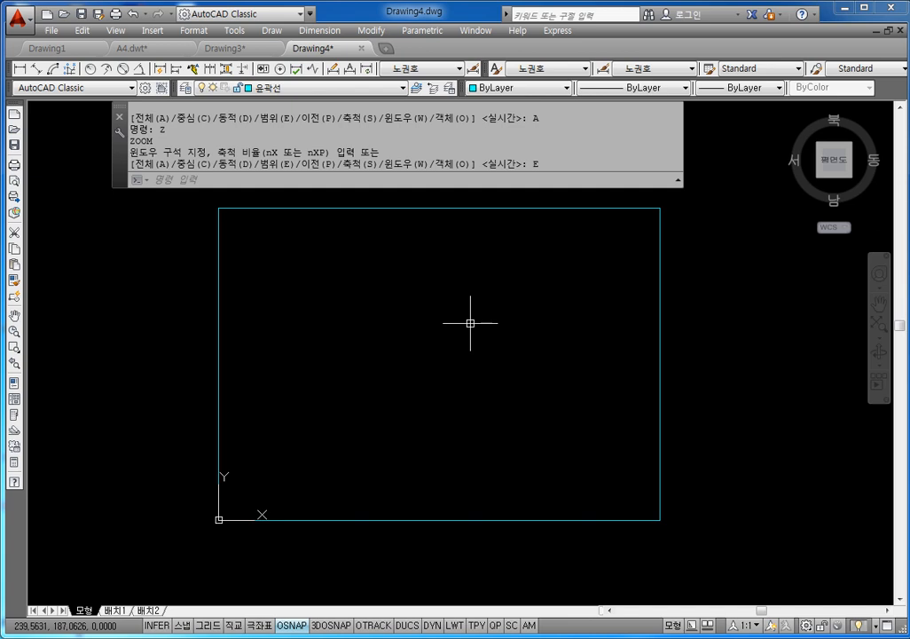
key(Escape)
key(Escape)
key(Escape)
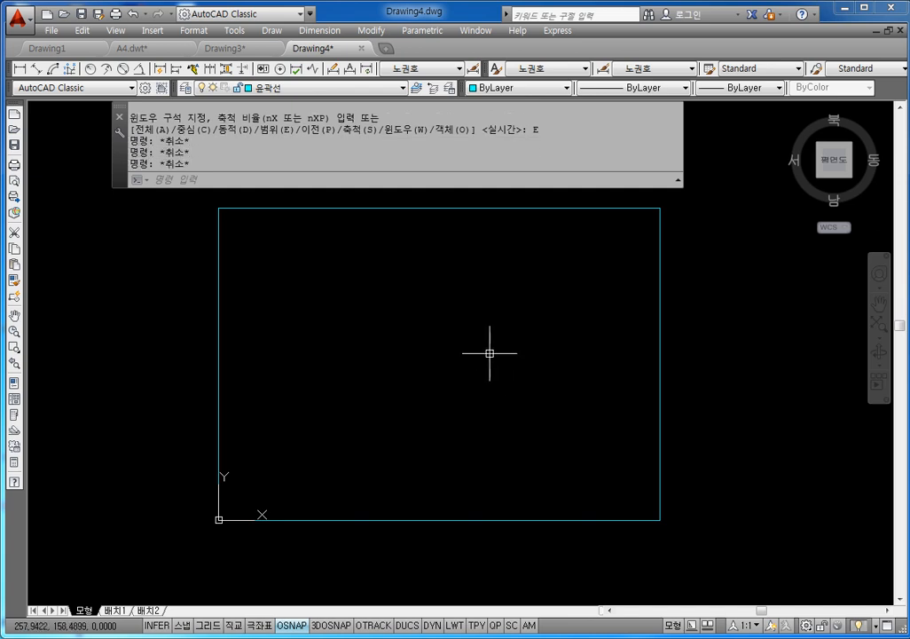
text(x)
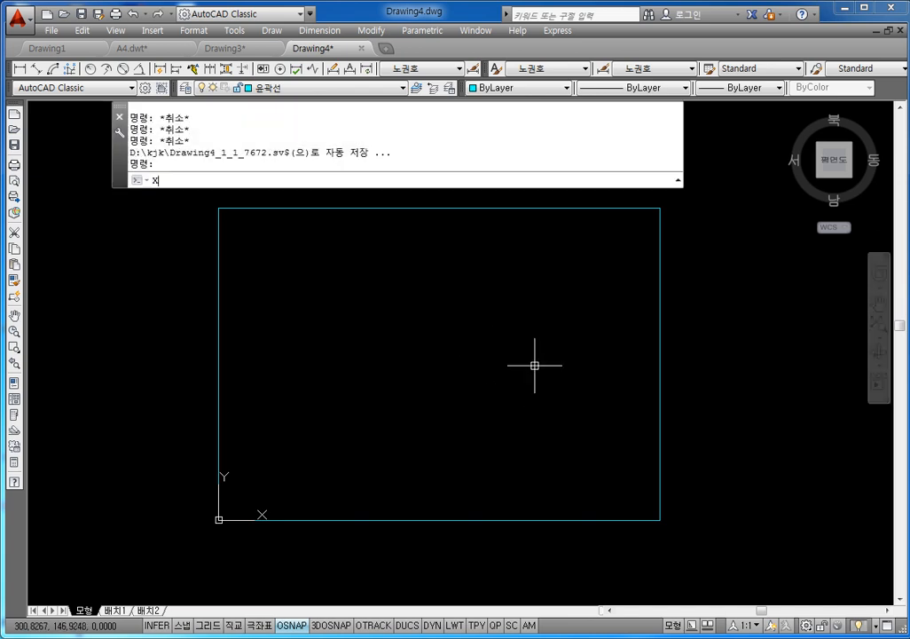
key(Return)
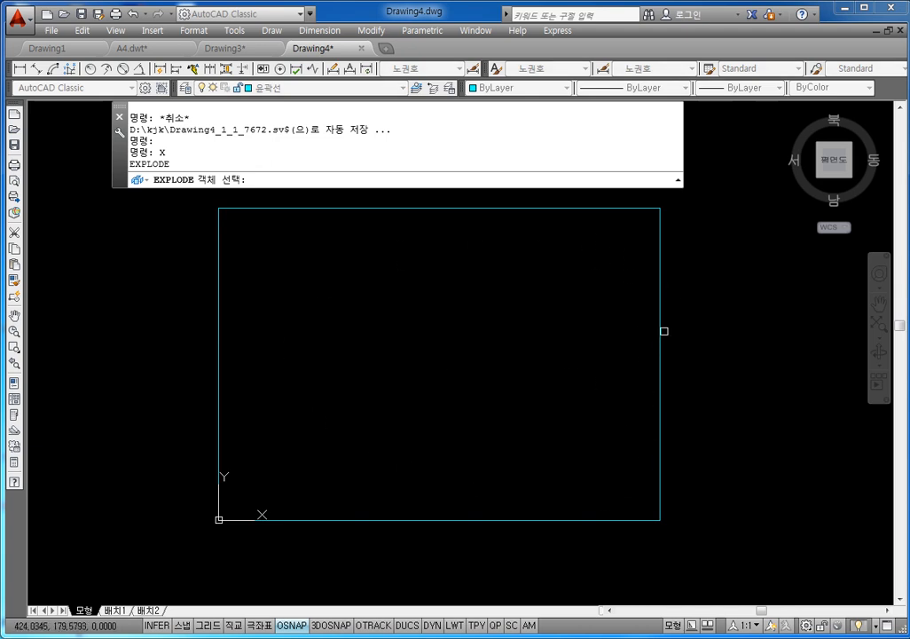
click(658, 322)
key(Return)
Select the border's right and bottom lines individually to check that they are separate objects.
click(658, 320)
click(610, 377)
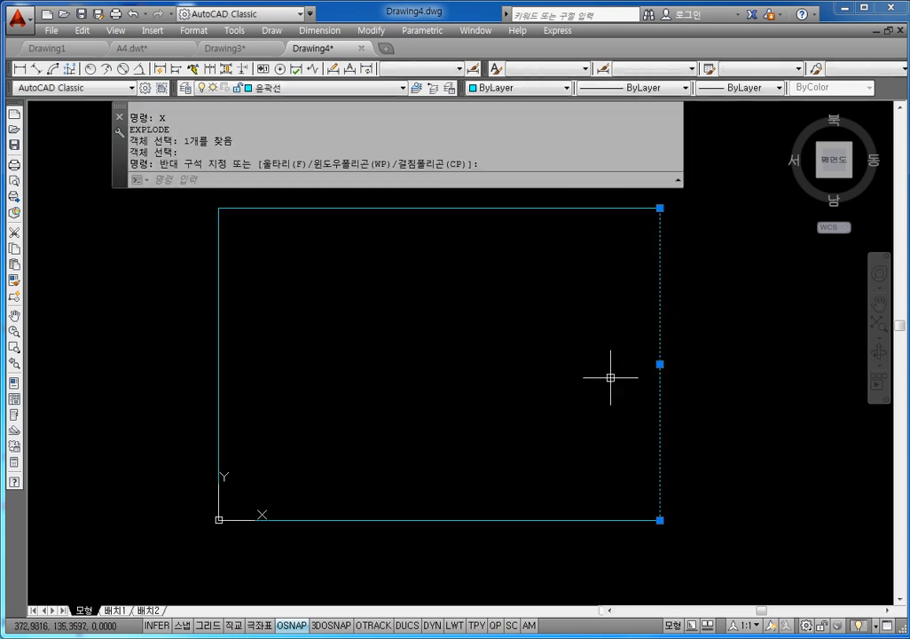
click(496, 554)
key(Escape)
key(Escape)
key(Escape)
key(Escape)
key(Escape)
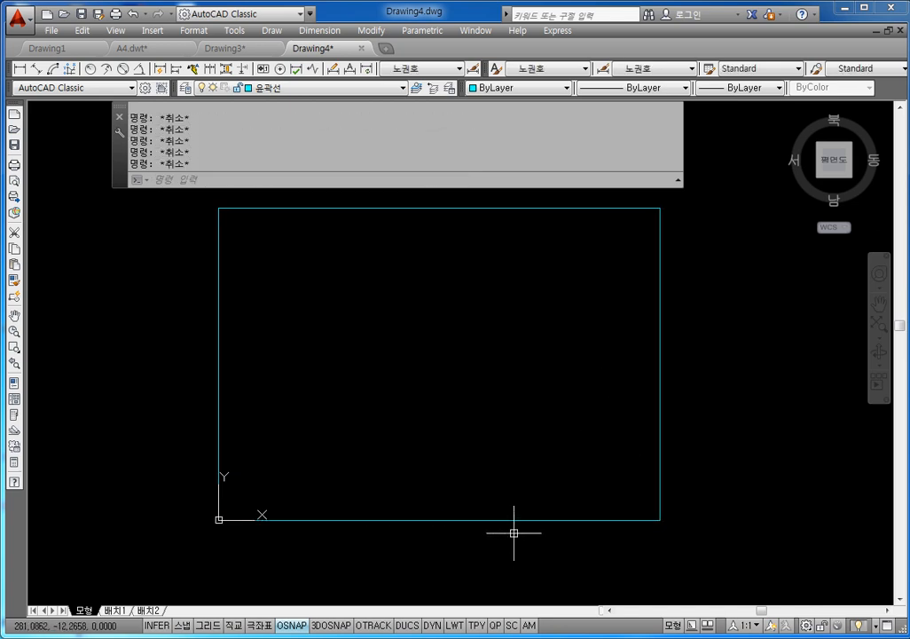
click(618, 495)
click(567, 540)
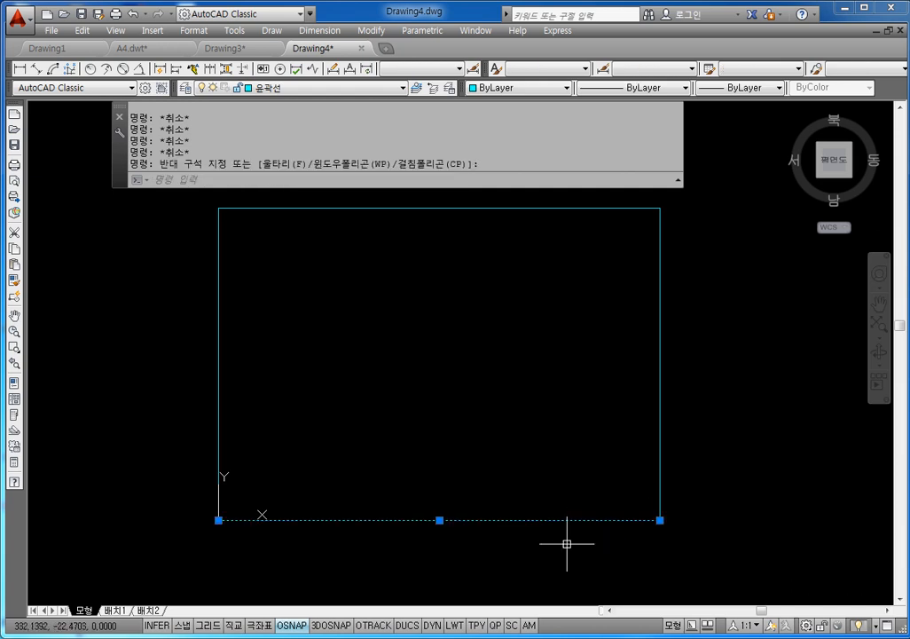
key(Escape)
key(Escape)
key(Escape)
Offset the border's bottom line 15 units upward.
scroll(607, 487, up, 2)
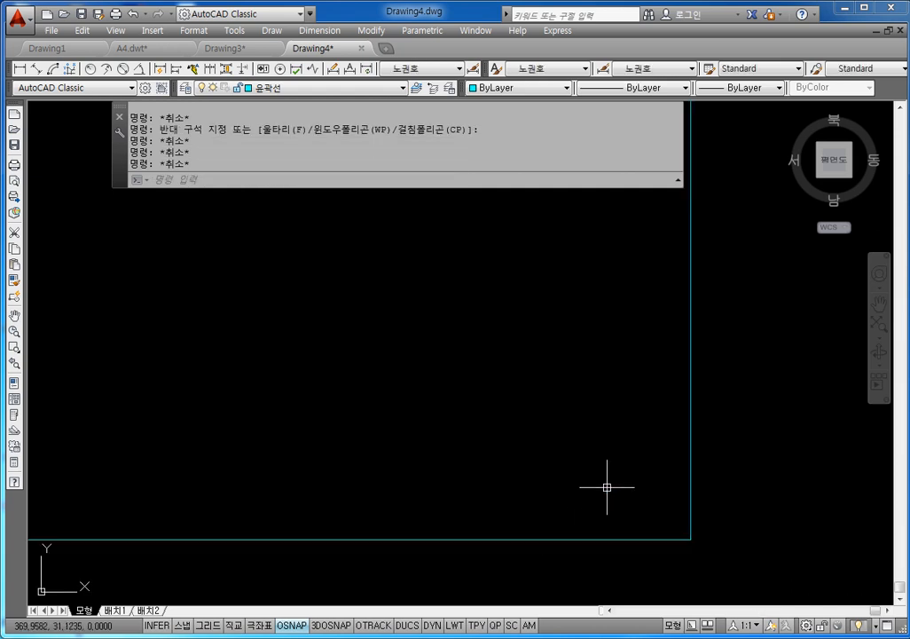
key(Escape)
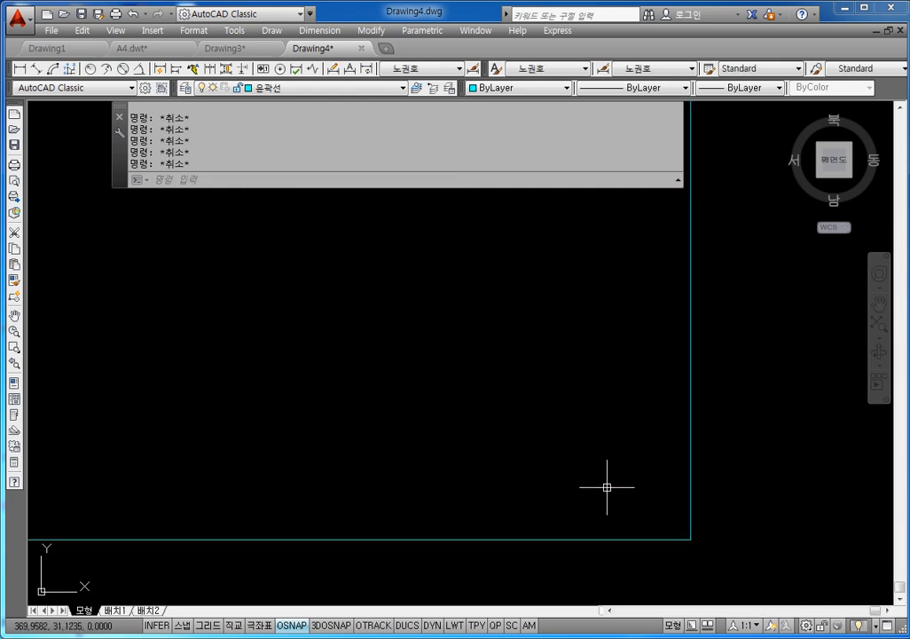
text(o)
key(Return)
text(15)
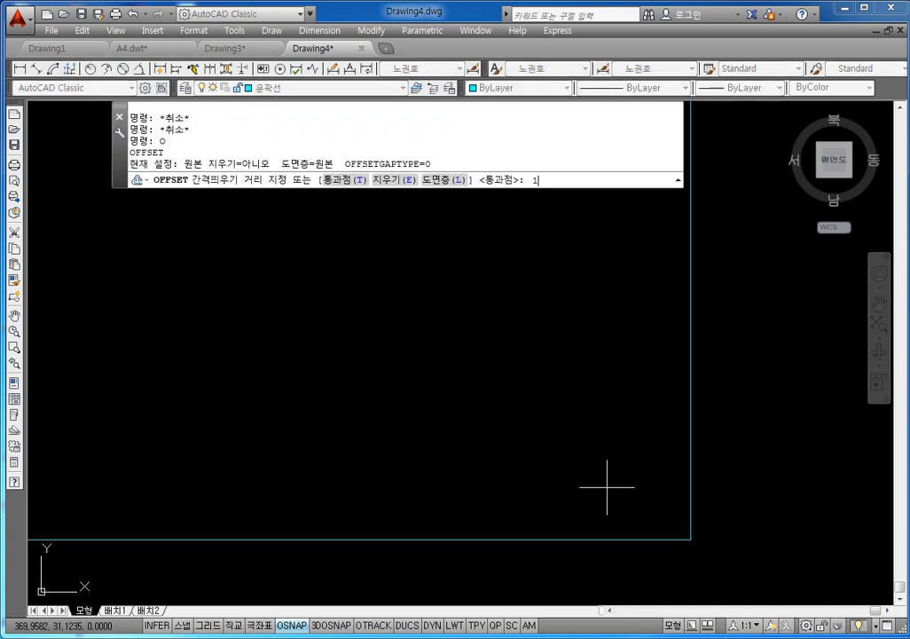
key(Return)
click(563, 539)
click(565, 467)
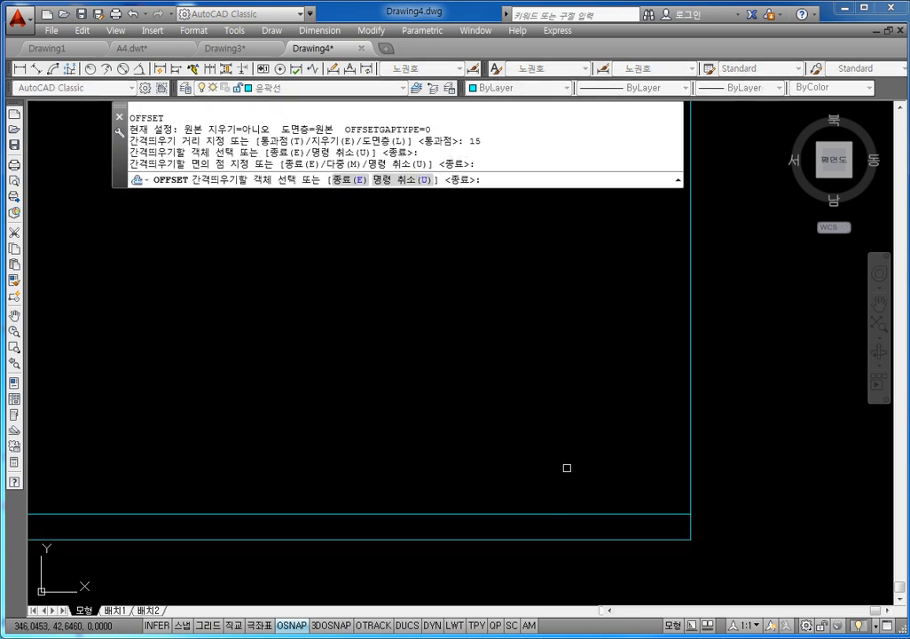
key(Escape)
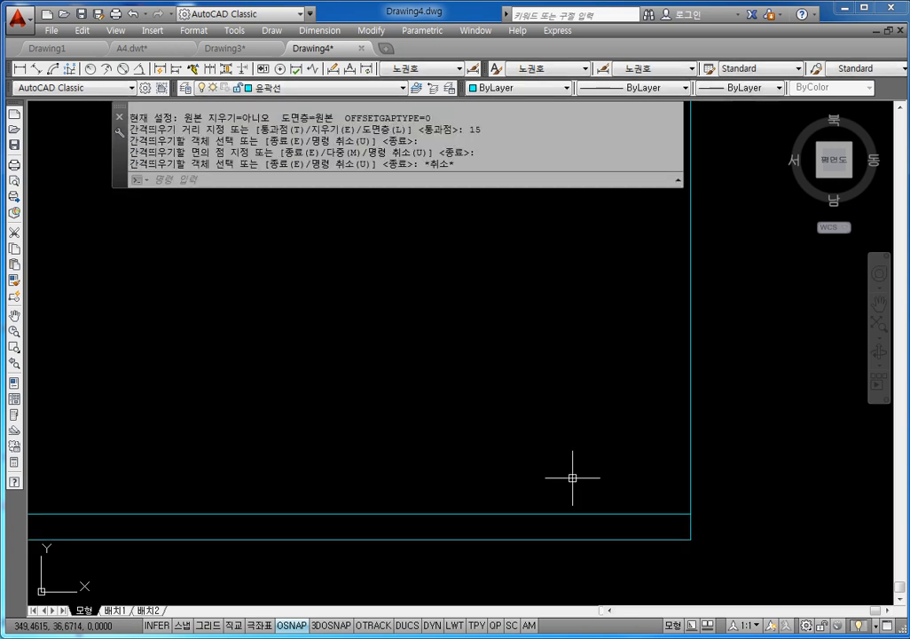
key(Escape)
key(Escape)
text(o)
key(Return)
text(o)
key(Escape)
key(Escape)
key(Escape)
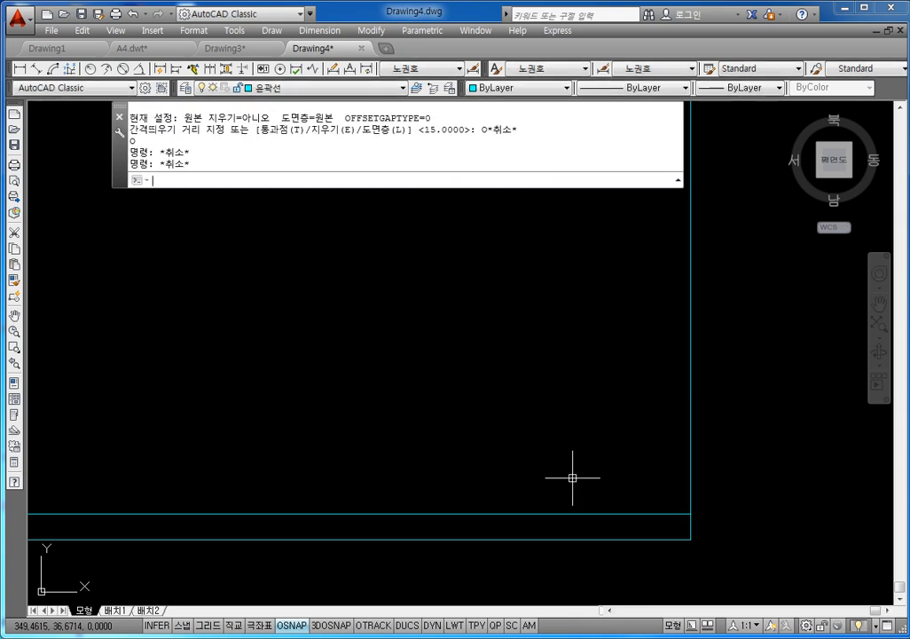
Offset the inner horizontal line upward twice in succession, 10 units each time.
text(o)
key(Return)
text(10)
key(Return)
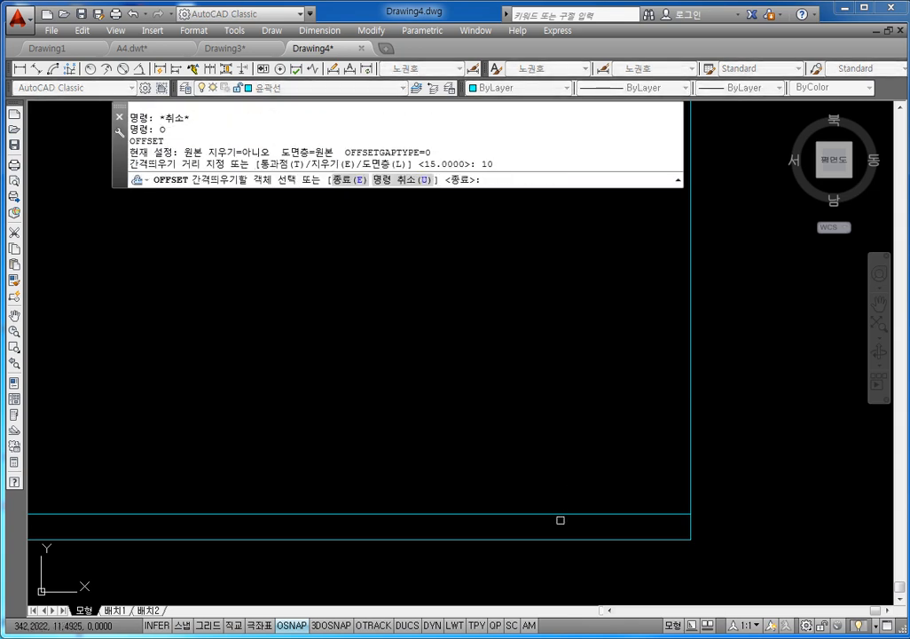
click(561, 514)
click(565, 472)
click(576, 497)
click(546, 300)
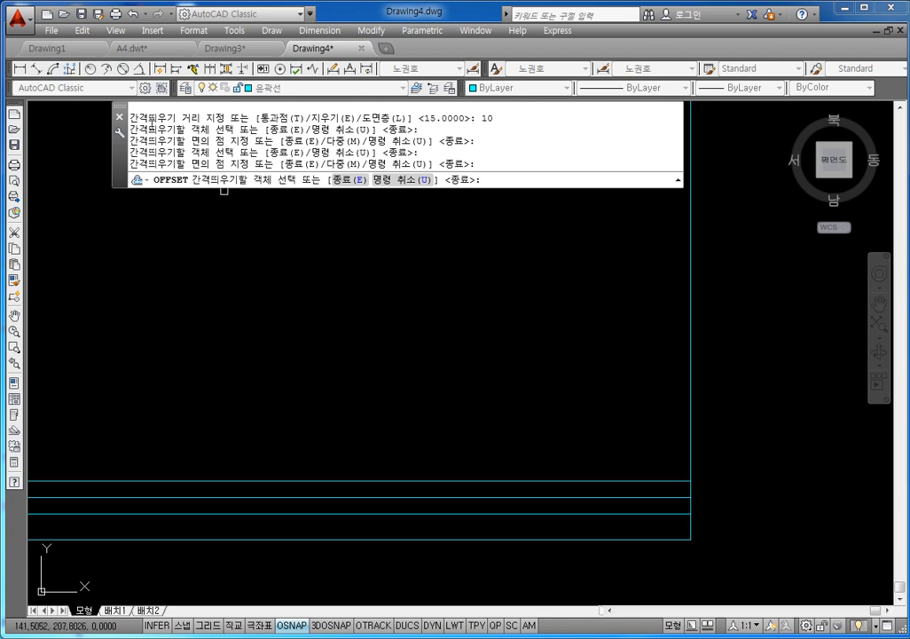
key(Escape)
key(Escape)
Add a vertical linear dimension at the border's right edge between the bottom line and the first offset line.
click(20, 68)
click(690, 539)
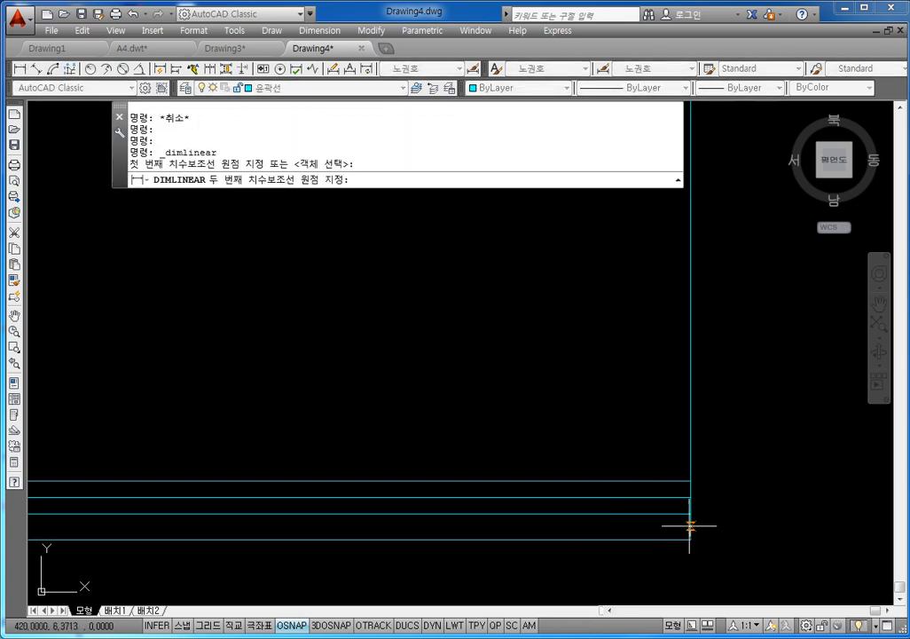
click(690, 513)
click(702, 523)
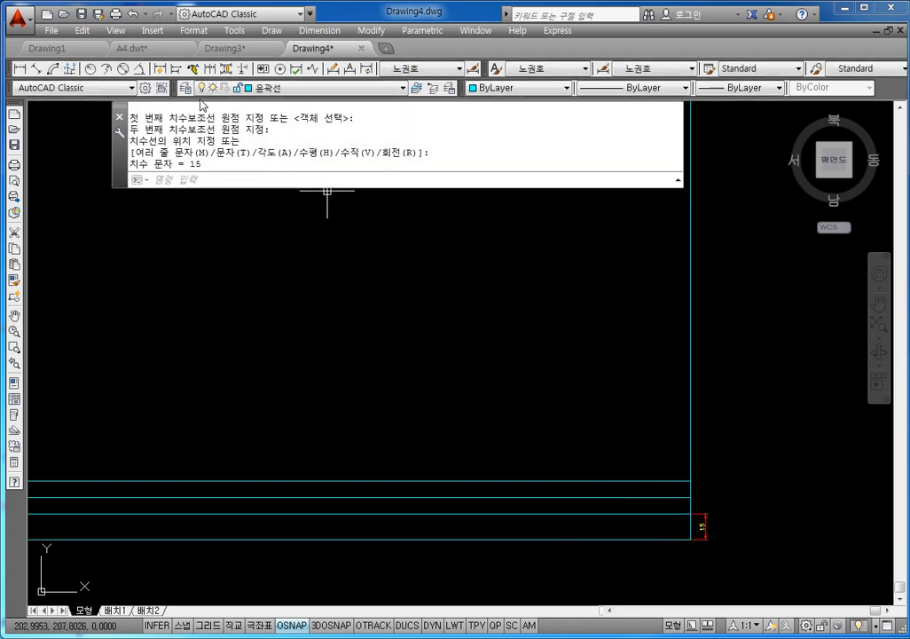
Continue the vertical dimension chain at the border's right edge up to the second and third horizontal offset lines.
click(195, 68)
click(690, 497)
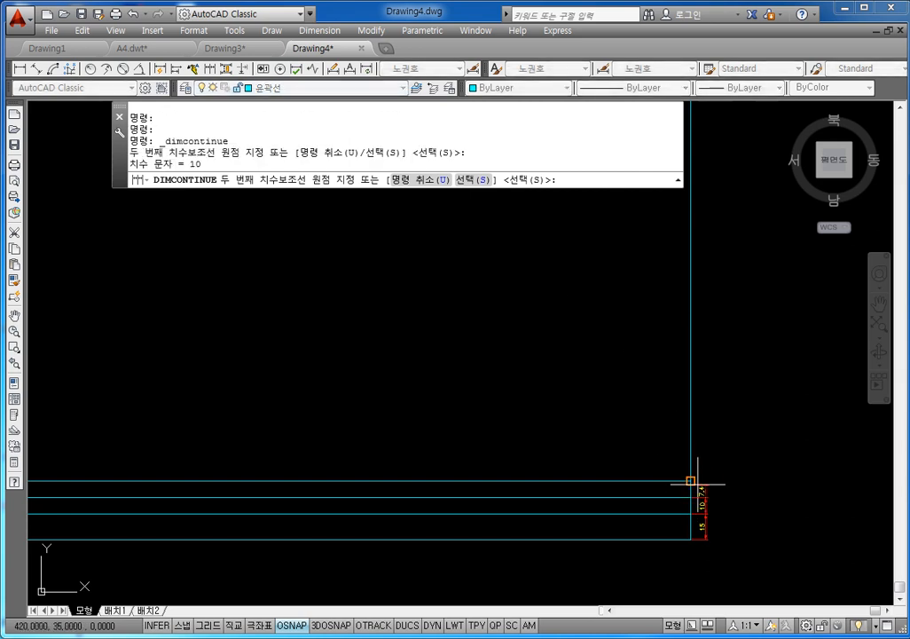
click(691, 481)
key(Escape)
scroll(710, 506, up, 4)
scroll(715, 413, down, 2)
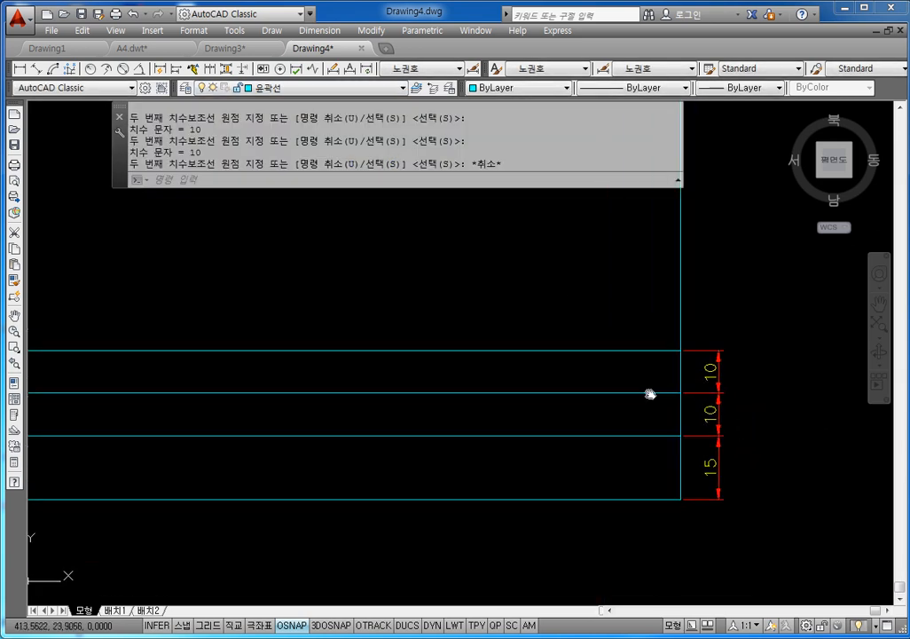
key(Escape)
key(Escape)
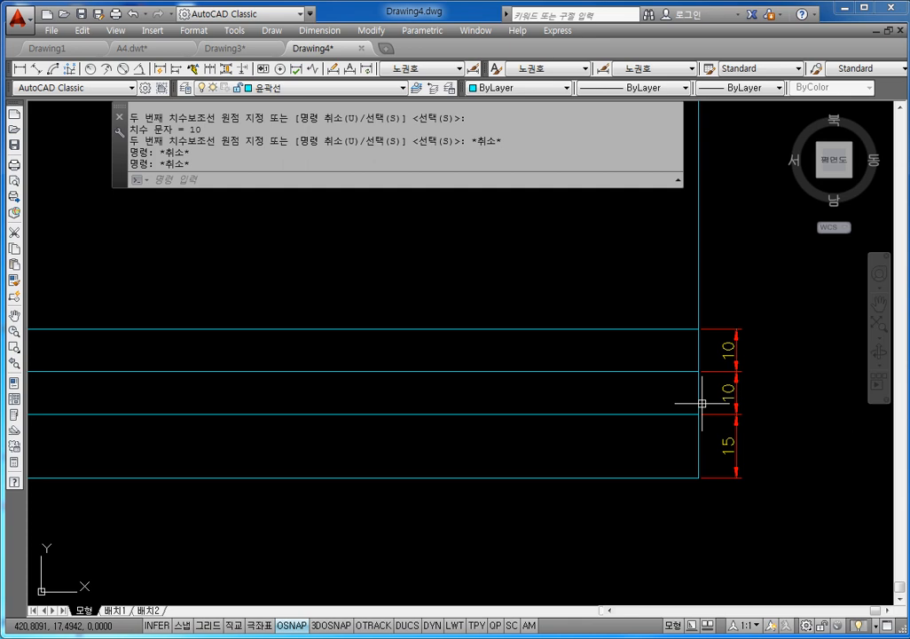
key(Escape)
key(Escape)
key(Escape)
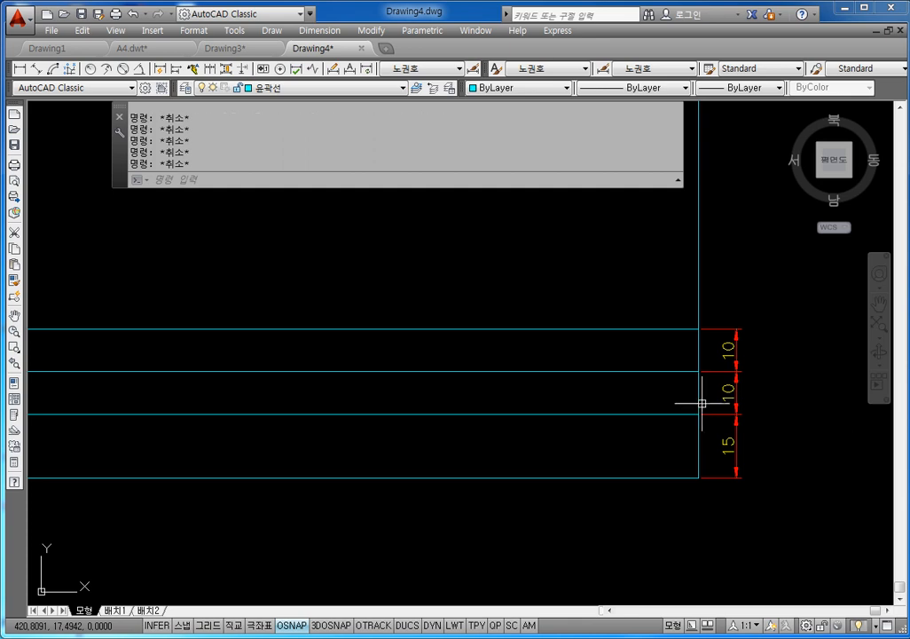
Offset the border's right line 30 units to the left.
text(o)
key(Return)
text(30)
key(Return)
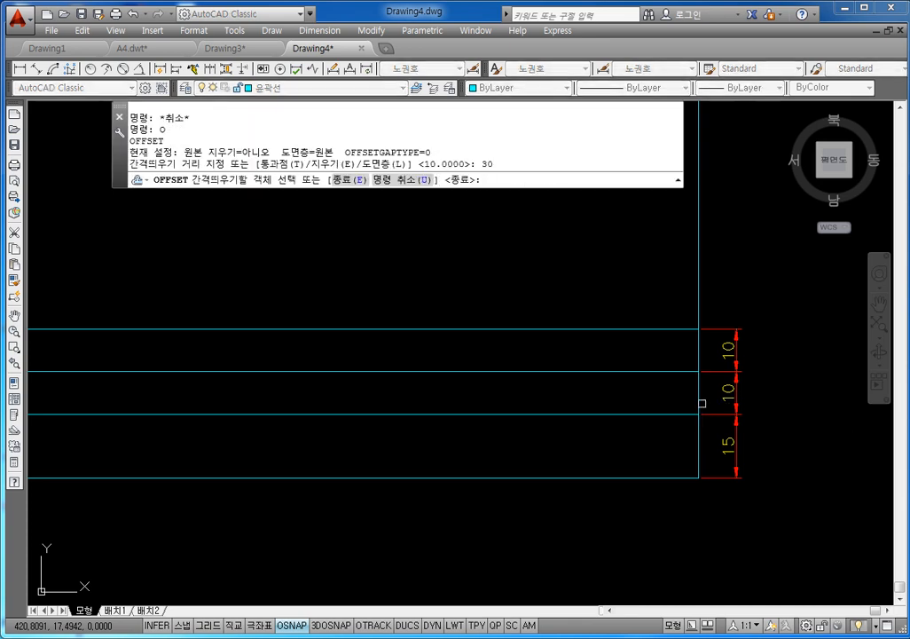
click(697, 280)
click(648, 288)
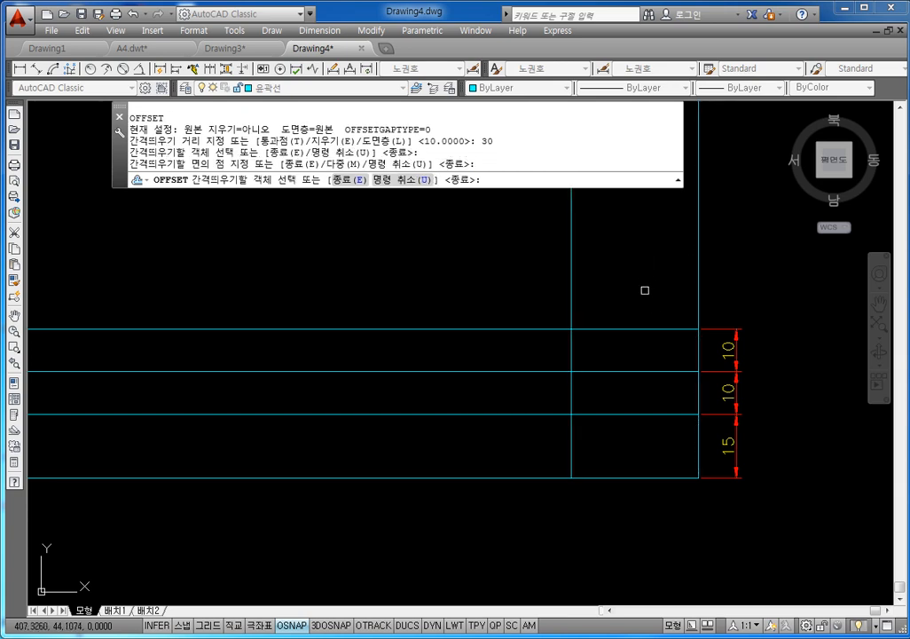
key(Escape)
key(Escape)
key(Escape)
key(Escape)
key(Escape)
Offset the first inner vertical line 15 units to the left.
text(o)
key(Return)
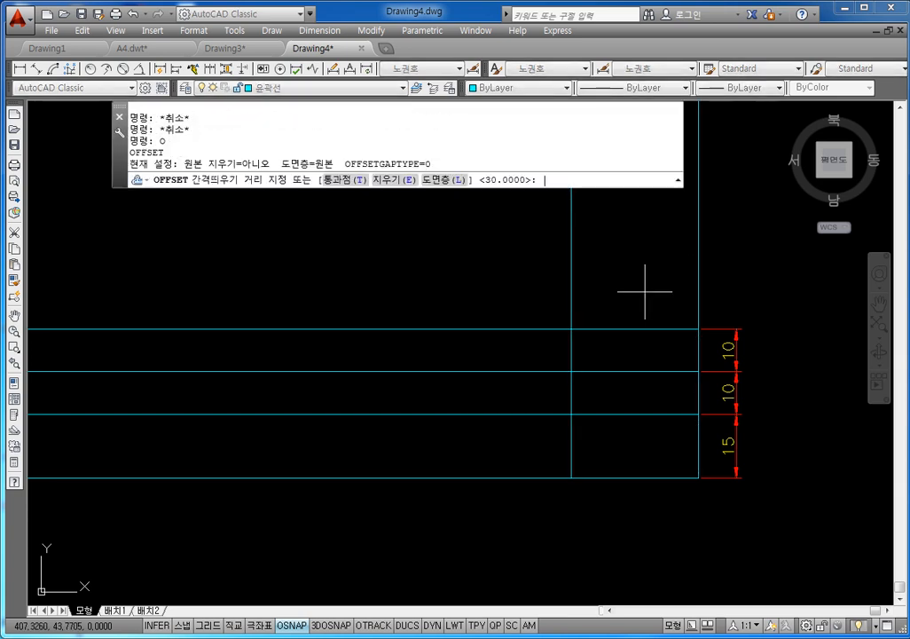
text(15)
key(Return)
click(570, 273)
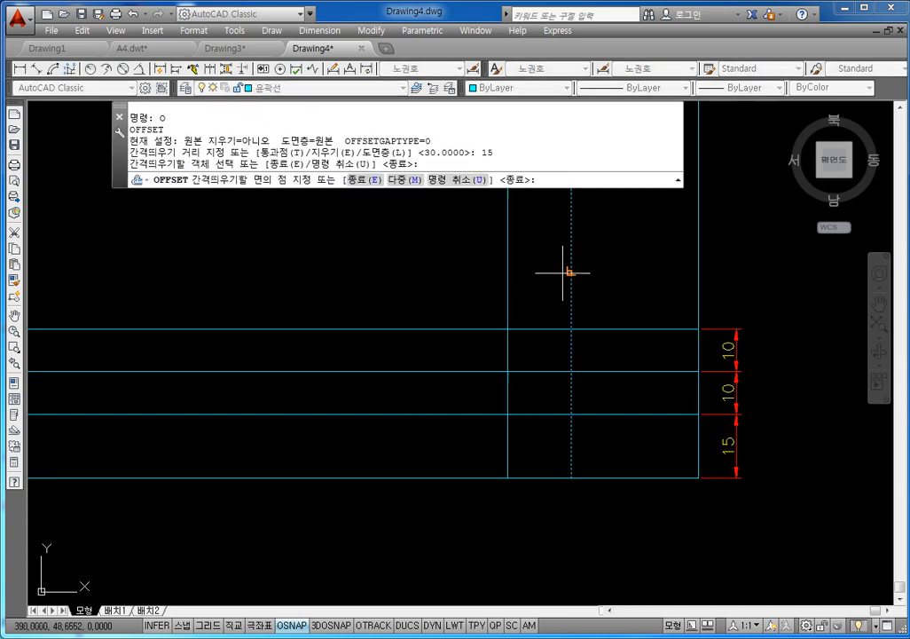
click(533, 275)
key(Escape)
key(Escape)
key(Escape)
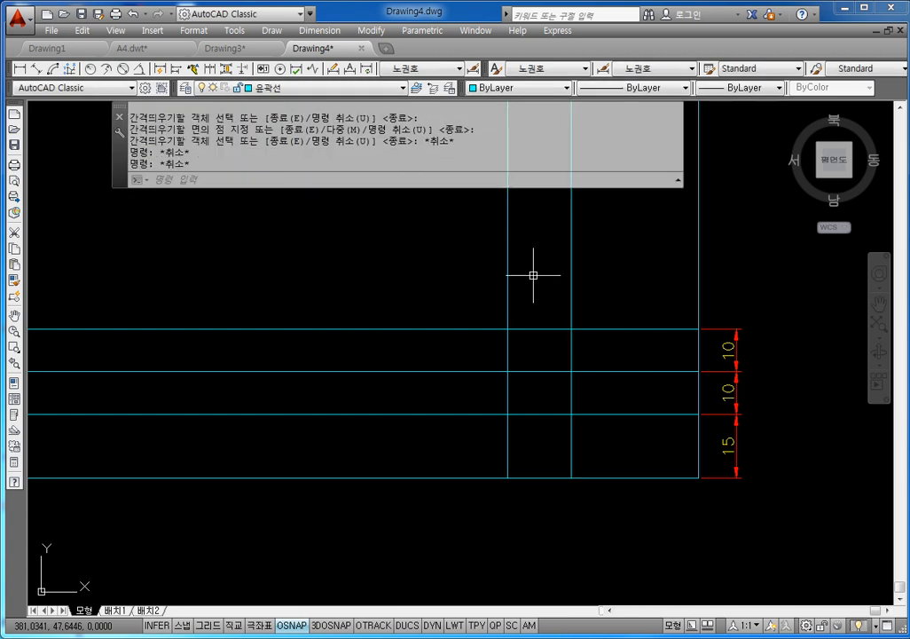
Offset the second inner vertical line 40 units to the left.
text(o)
key(Return)
text(40)
key(Return)
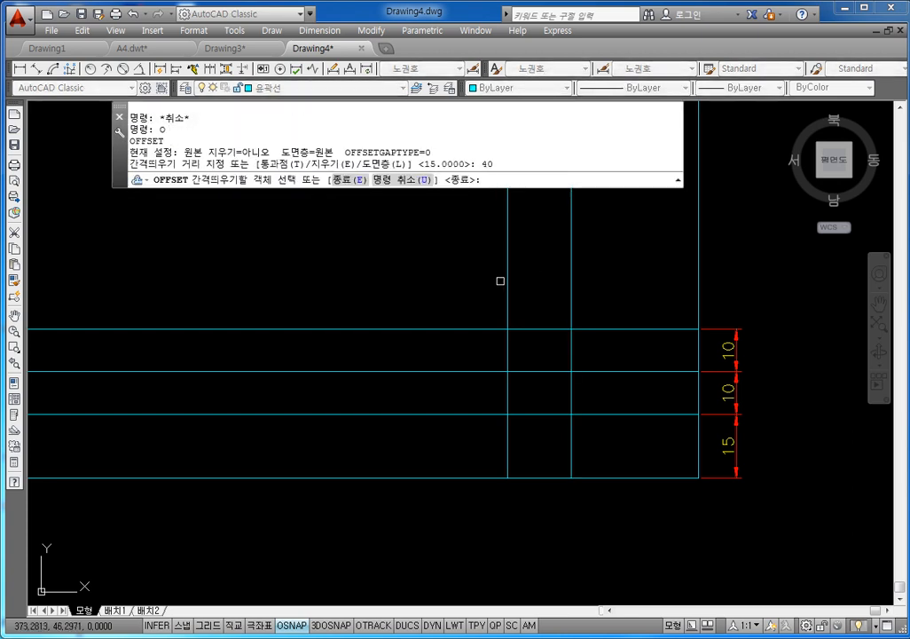
click(507, 275)
click(395, 273)
key(Escape)
key(Escape)
key(Escape)
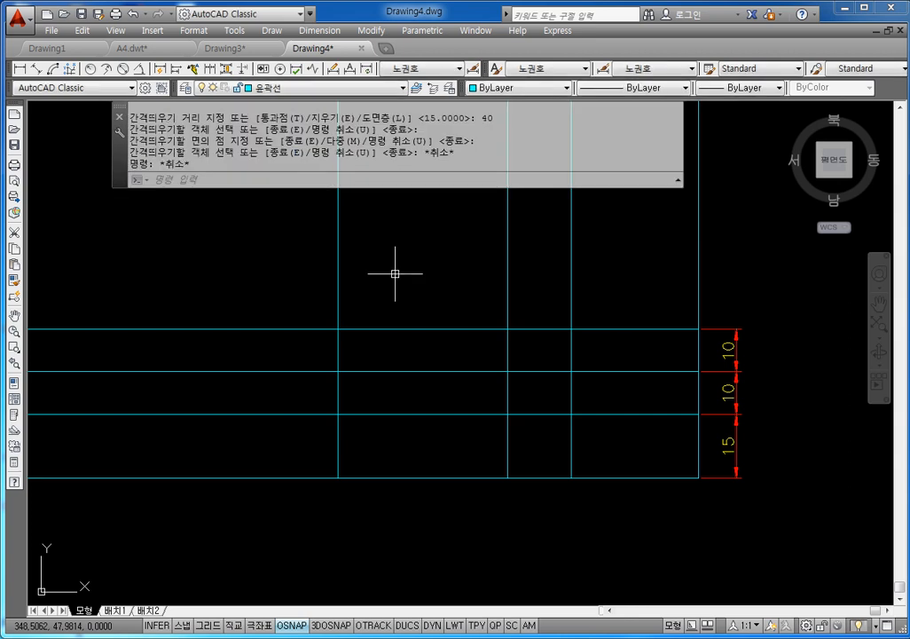
Offset the third inner vertical line 20 units to the left.
text(o)
key(Return)
text(20)
key(Return)
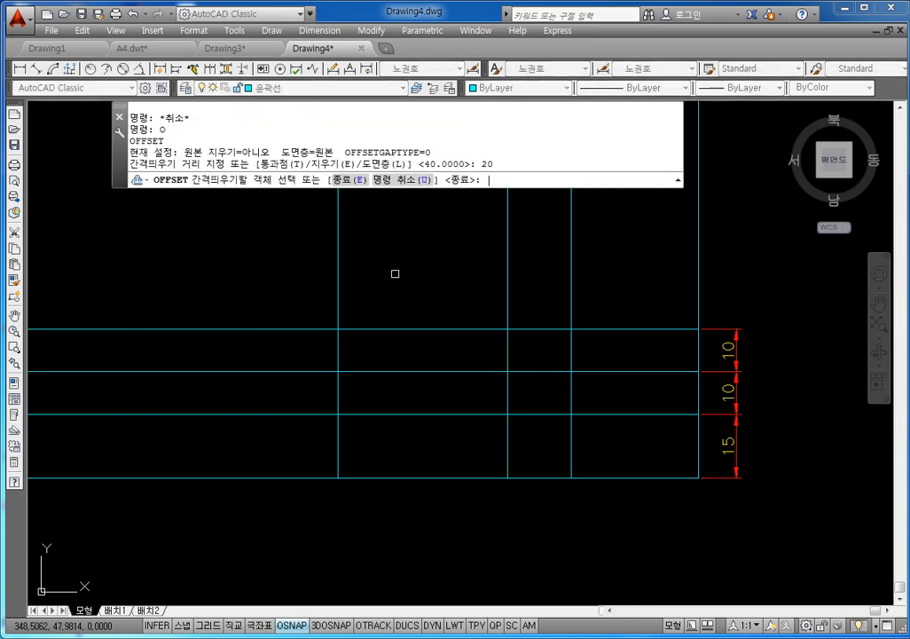
click(339, 283)
click(287, 279)
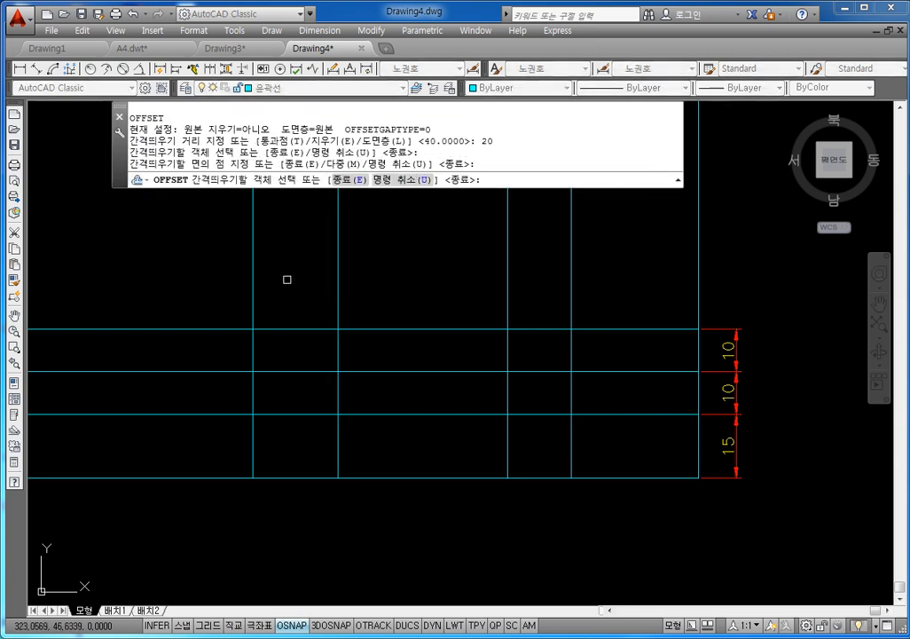
key(Escape)
key(Escape)
key(Escape)
Offset the fourth inner vertical line 15 units to the left.
text(o)
key(Return)
text(15)
key(Return)
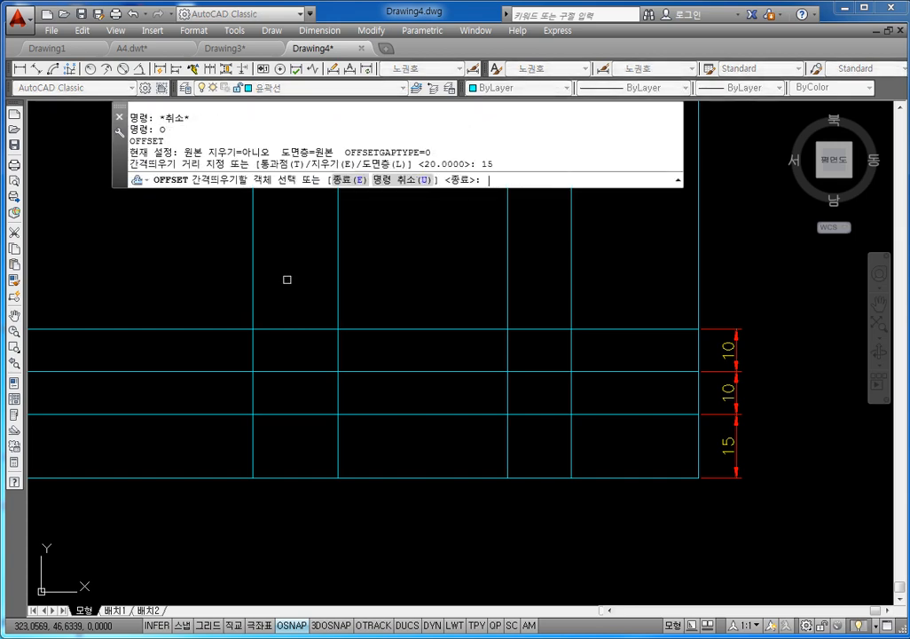
click(251, 293)
click(241, 299)
middle_drag(242, 299, 267, 318)
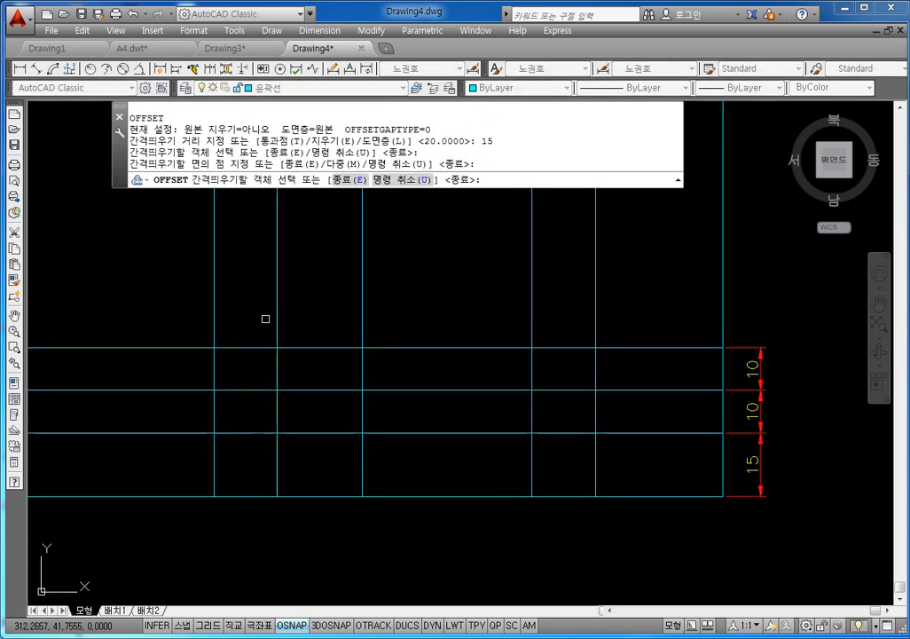
key(Escape)
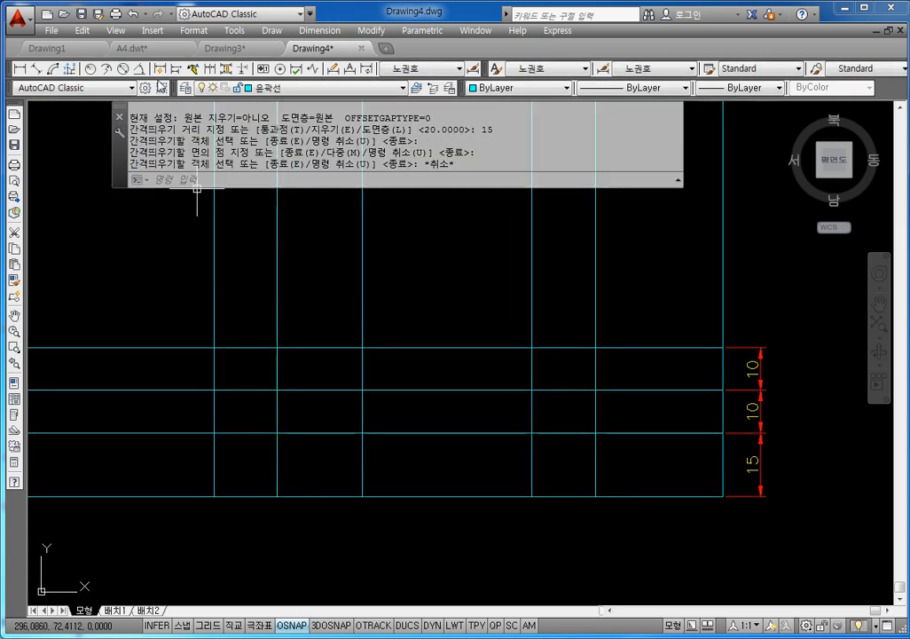
Add a horizontal linear dimension above the grid between the border's right line and the first inner vertical line.
click(20, 69)
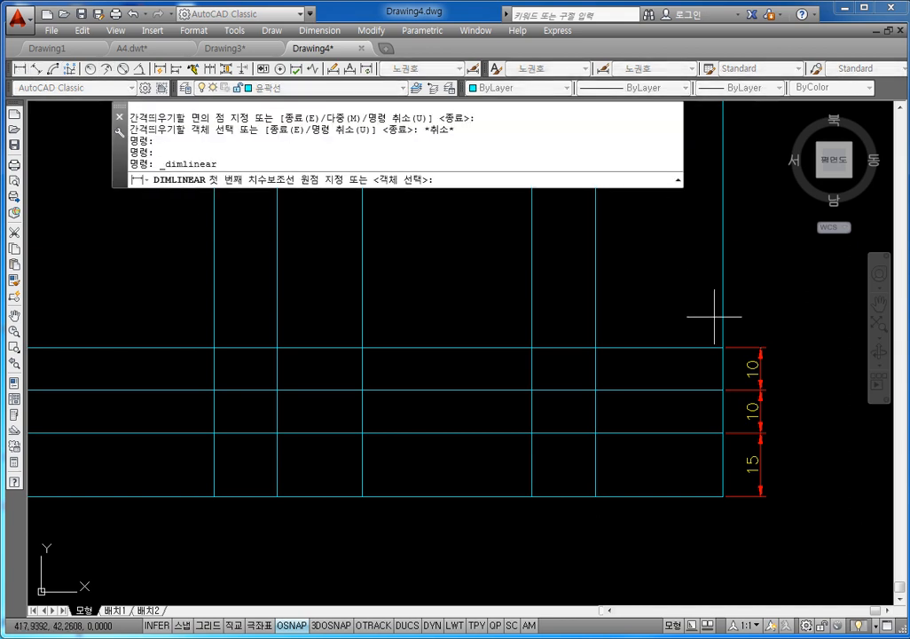
click(723, 347)
click(595, 347)
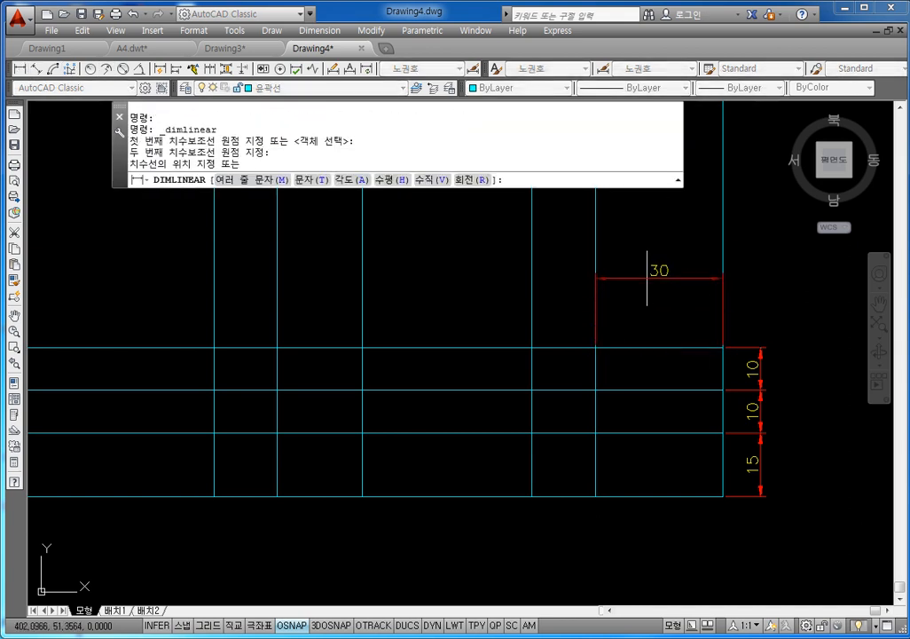
click(646, 277)
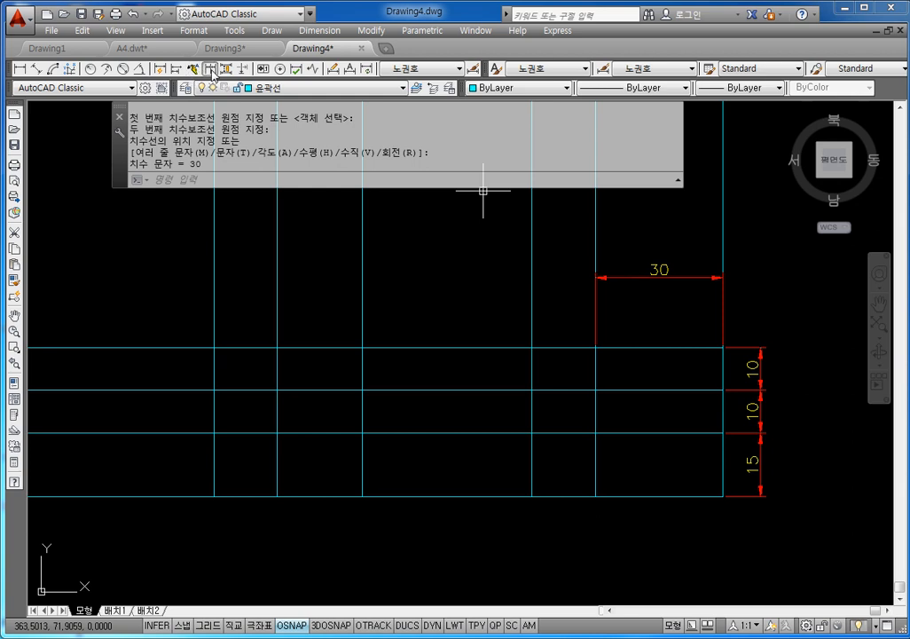
Continue the horizontal dimension chain leftward across the remaining four inner vertical lines.
click(190, 71)
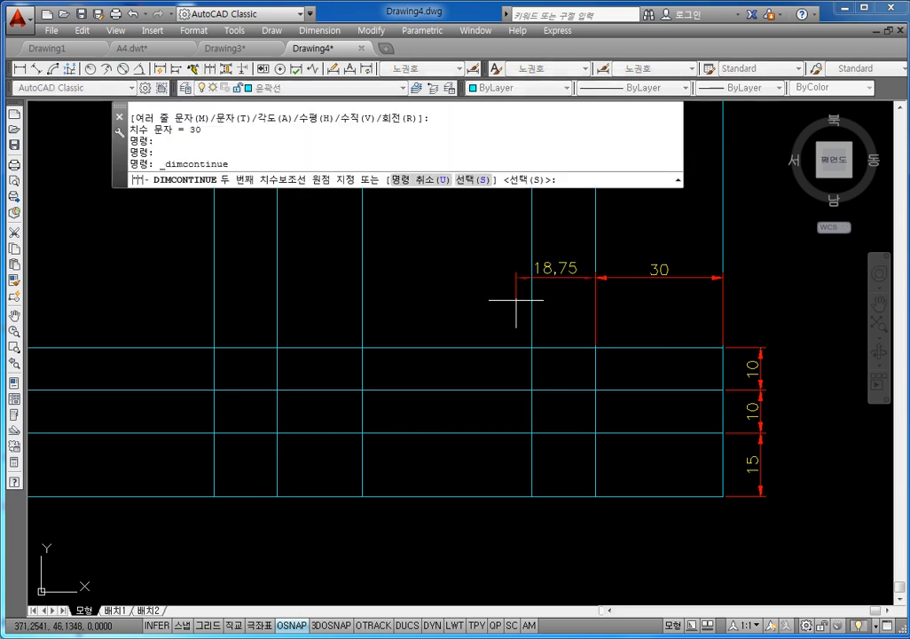
click(532, 348)
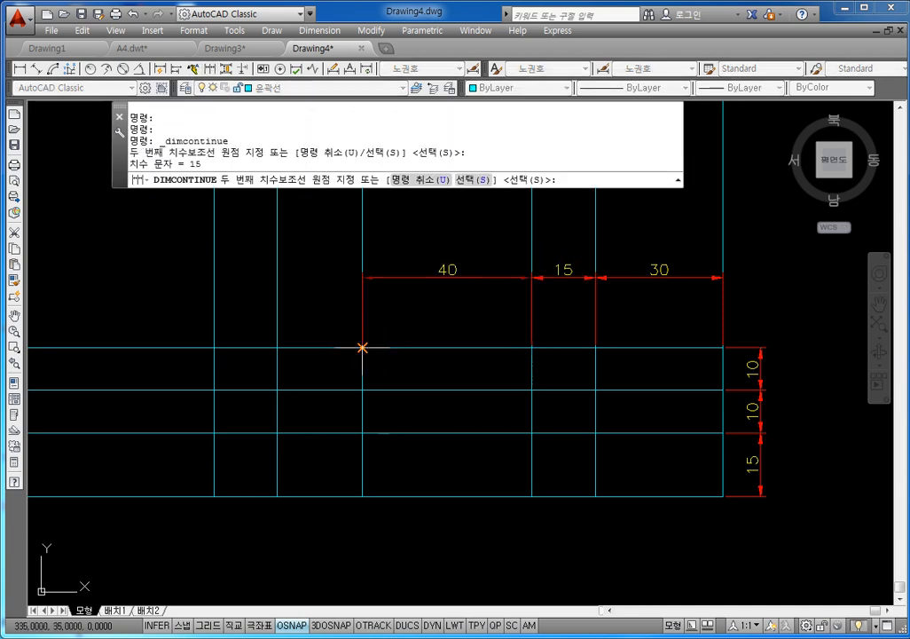
click(362, 348)
click(277, 348)
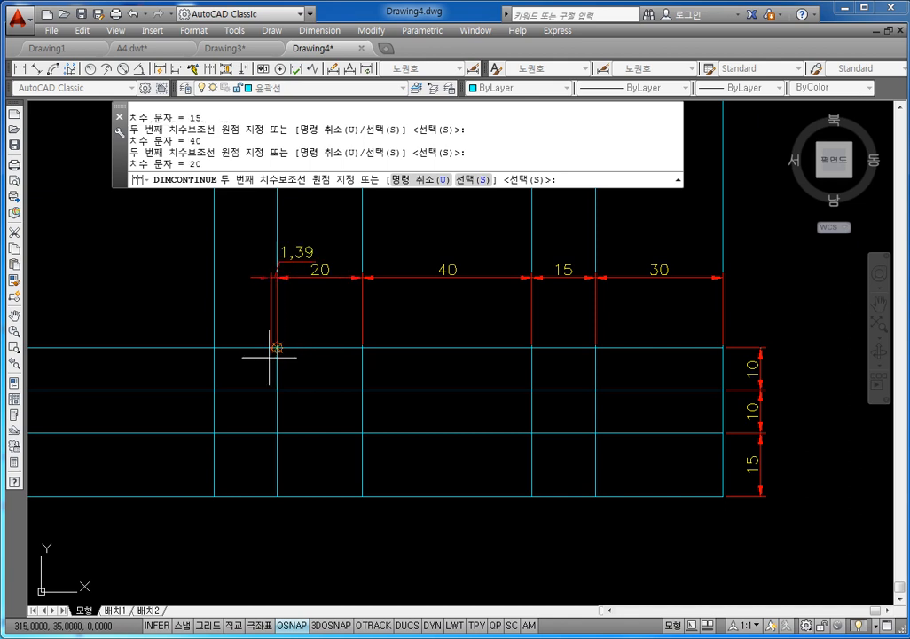
click(214, 348)
key(Escape)
key(Escape)
key(Escape)
key(Escape)
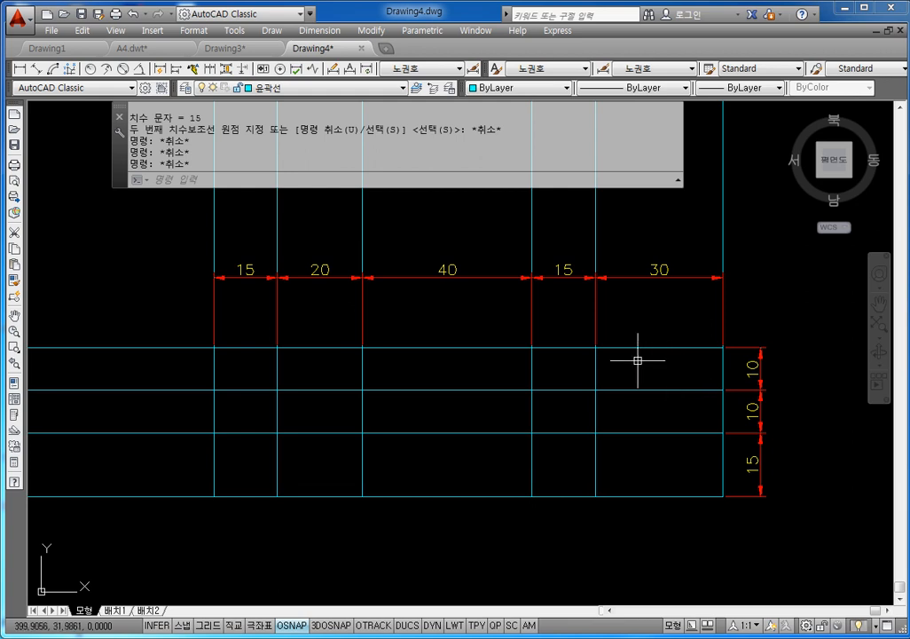
Trim the vertical lines above the grid and the horizontal offset lines left of it, leaving the table in the border's lower-right corner.
scroll(602, 342, down, 2)
middle_drag(581, 323, 561, 362)
middle_click(561, 361)
middle_click(561, 361)
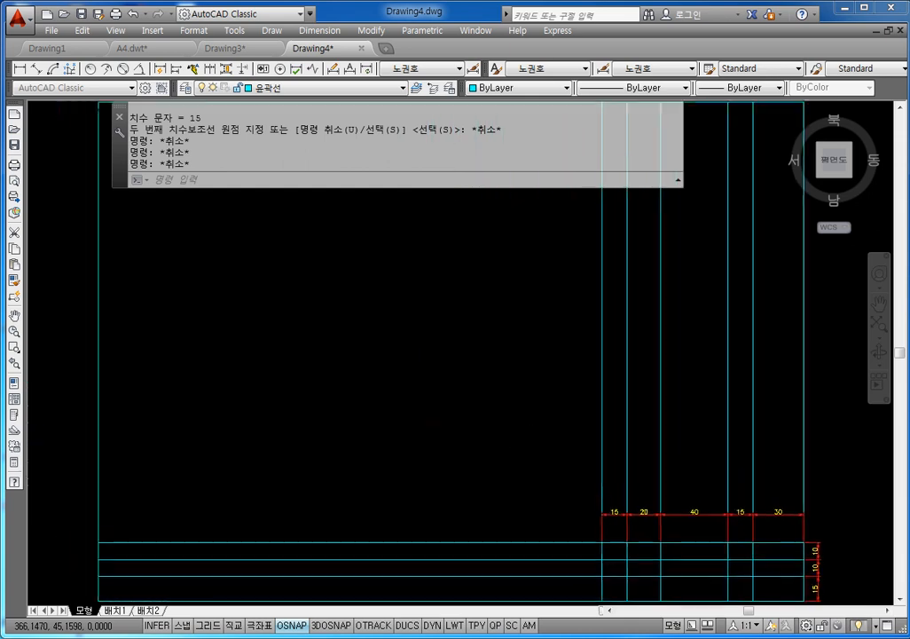
middle_drag(657, 387, 539, 321)
mouse_move(610, 386)
middle_down()
mouse_move(528, 330)
mouse_move(560, 340)
middle_up()
scroll(561, 353, up, 2)
key(Escape)
key(Escape)
key(Escape)
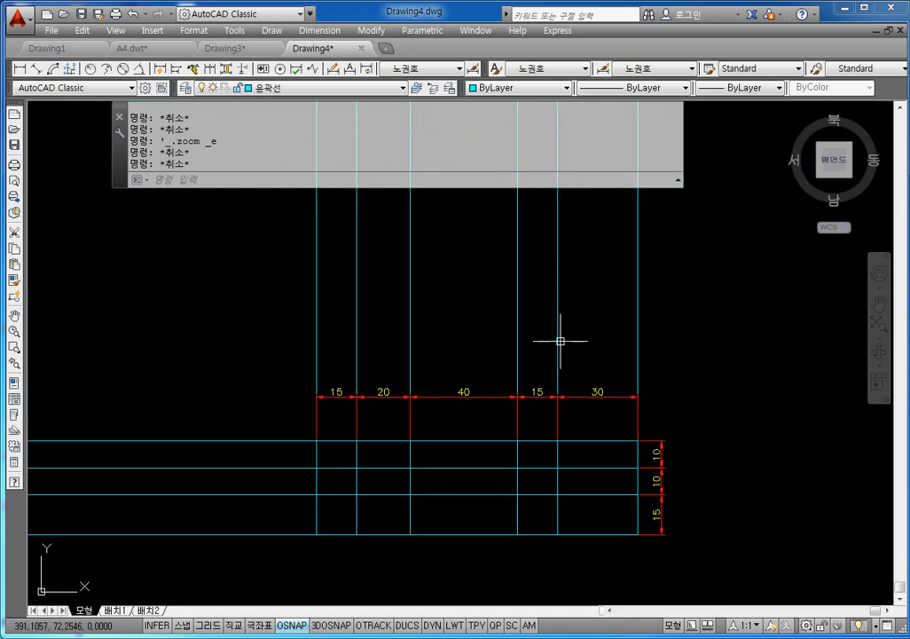
text(tr)
key(Return)
key(Return)
click(577, 238)
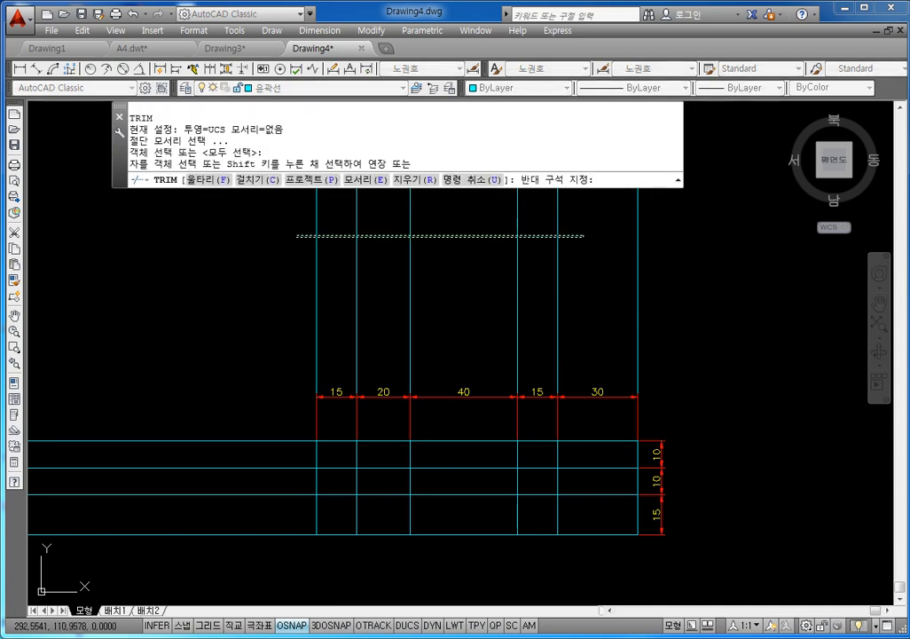
click(250, 387)
click(244, 501)
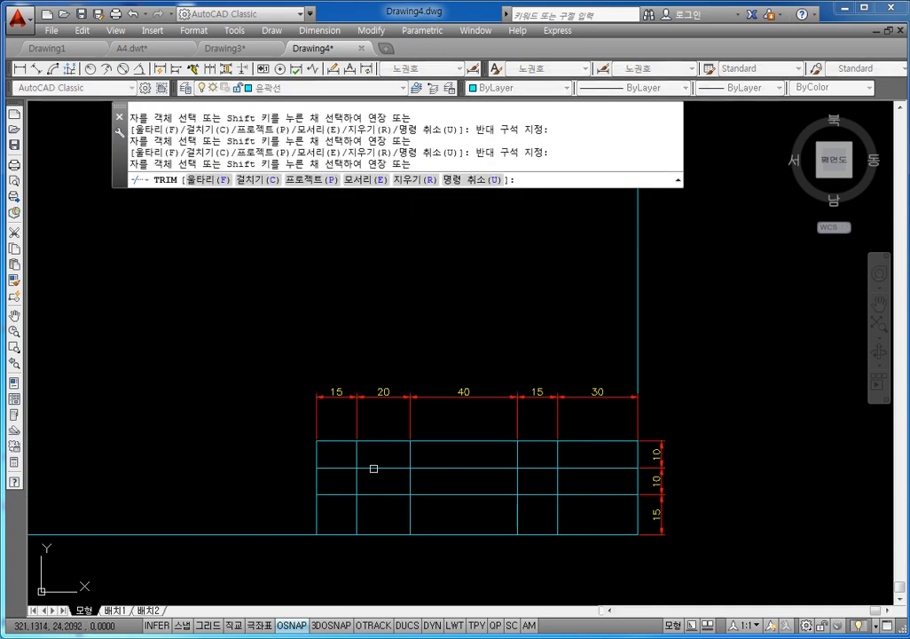
scroll(387, 520, up, 2)
middle_drag(543, 407, 497, 377)
key(Escape)
key(Escape)
key(Escape)
key(Escape)
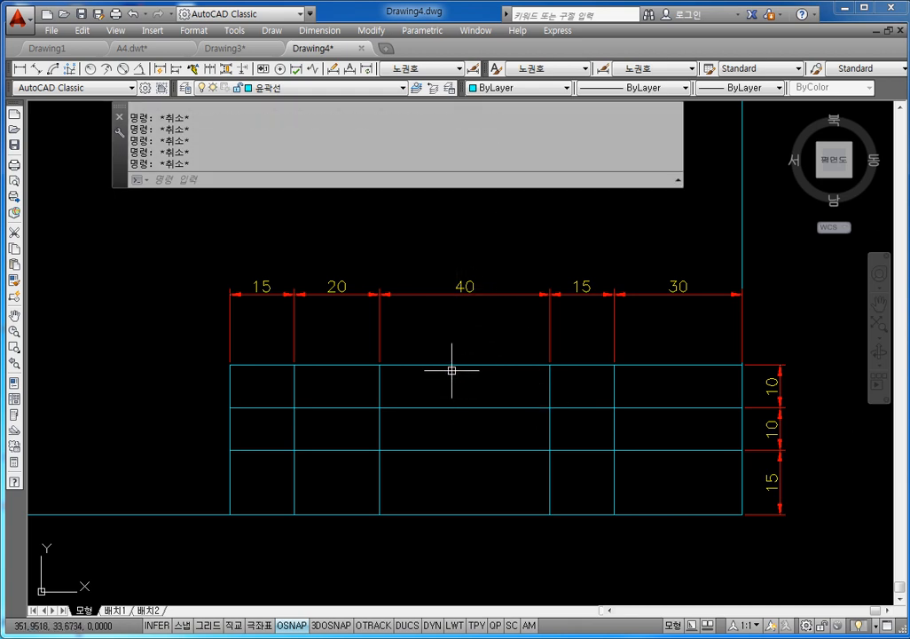
text(L)
key(Return)
key(Escape)
key(Escape)
key(Escape)
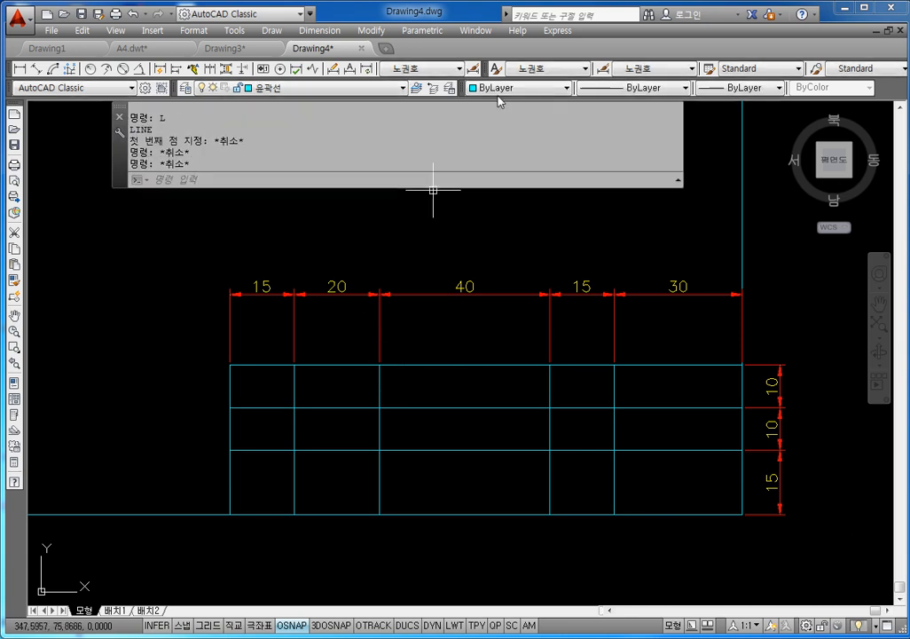
Set the object color to red (빨간색) and draw a zigzag of diagonal lines through the cells of the table's top row.
click(501, 88)
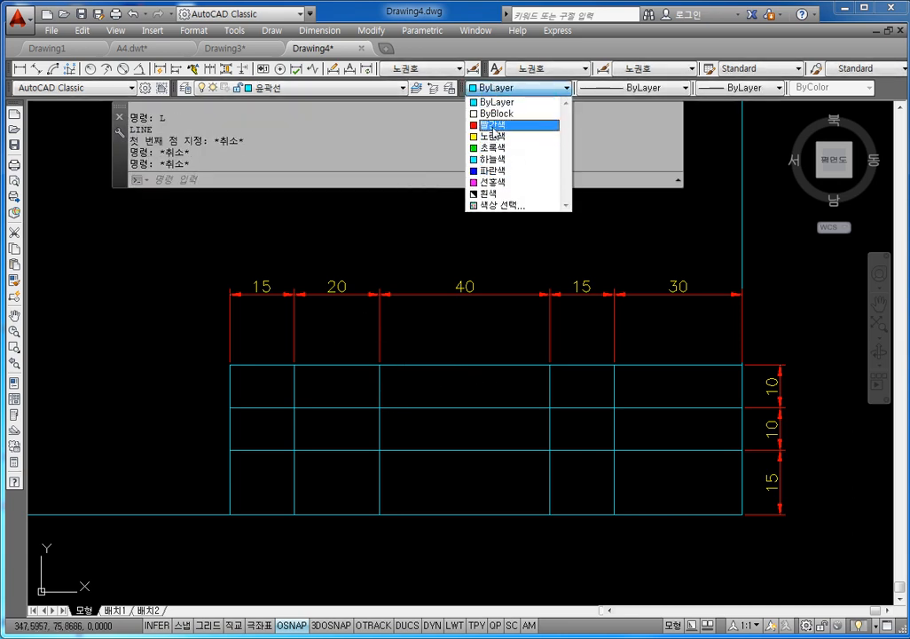
click(496, 125)
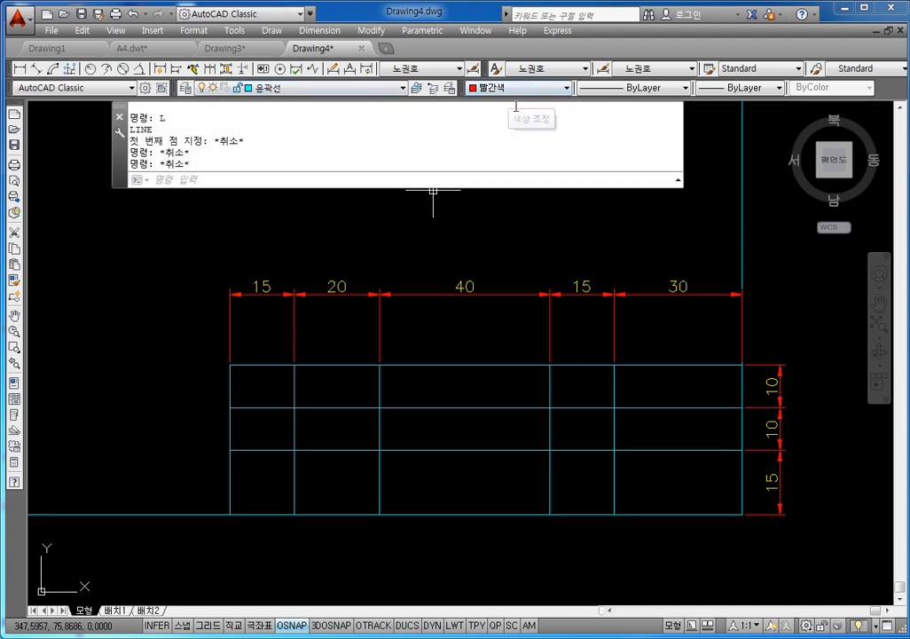
key(Escape)
key(Escape)
key(Escape)
text(ㅣ)
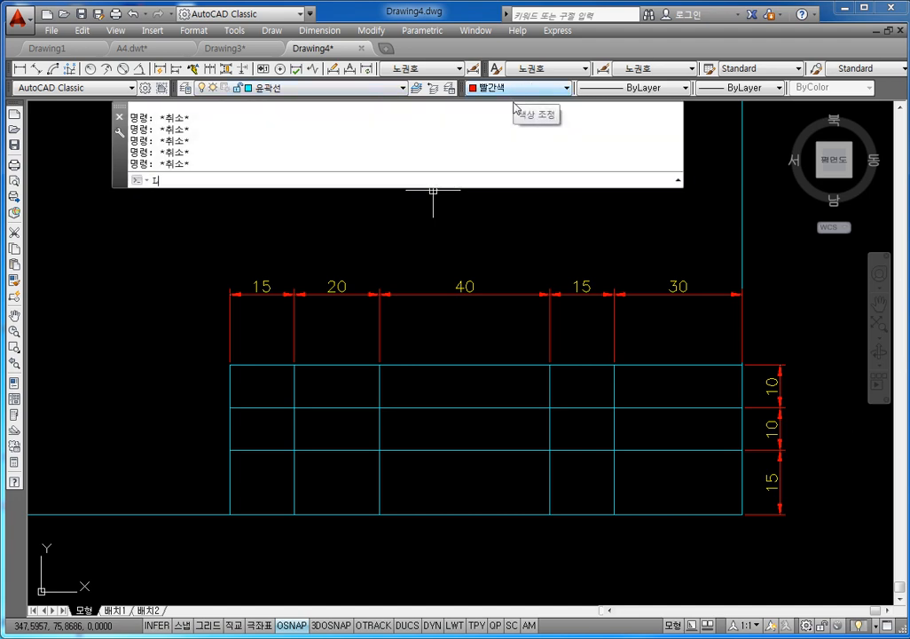
key(Return)
click(230, 364)
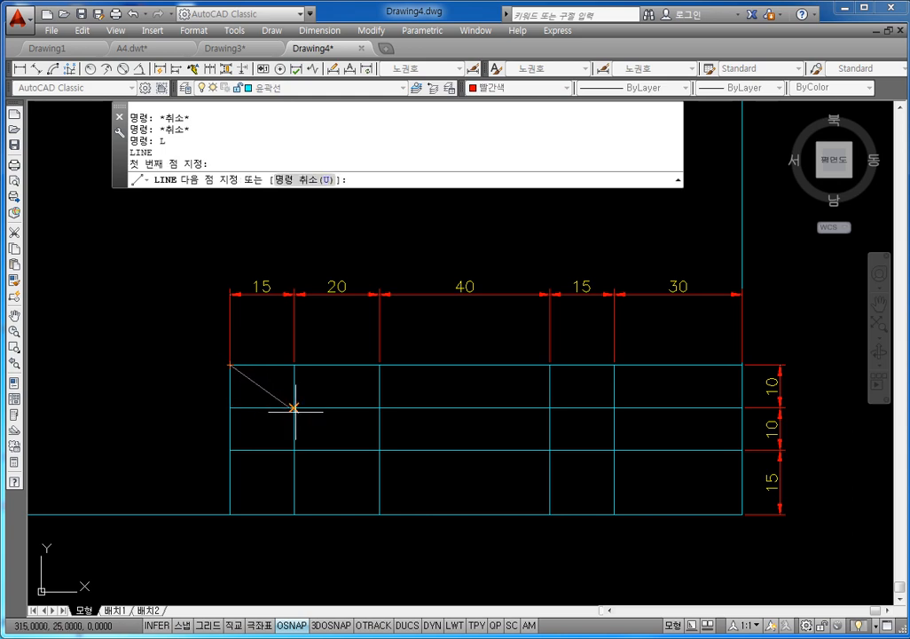
click(294, 408)
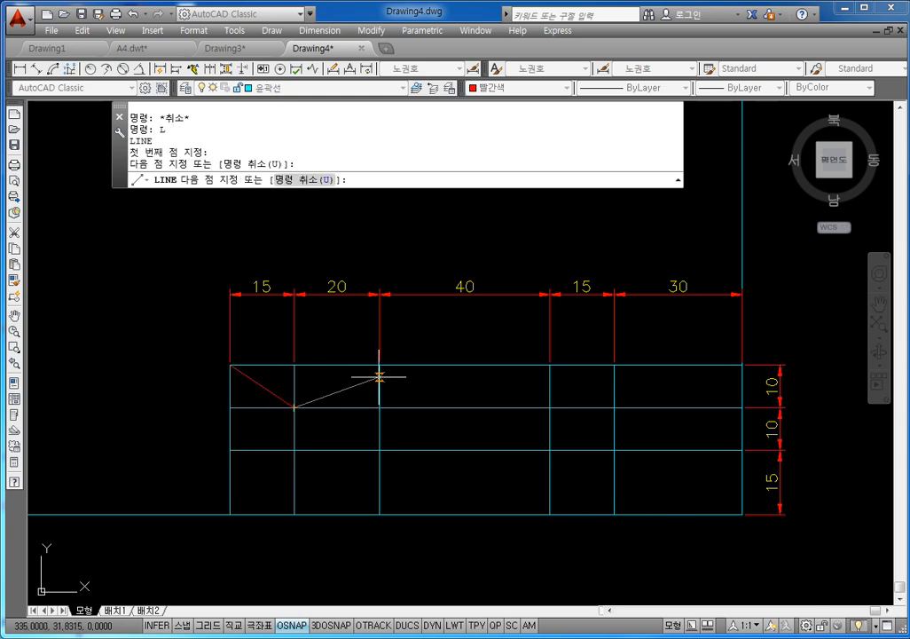
click(379, 365)
click(550, 407)
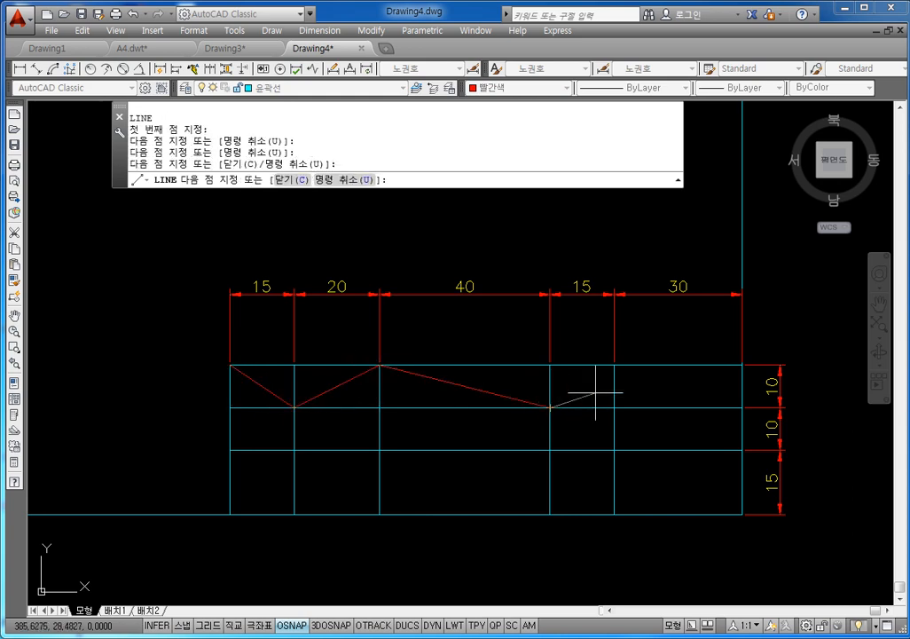
click(615, 364)
click(742, 407)
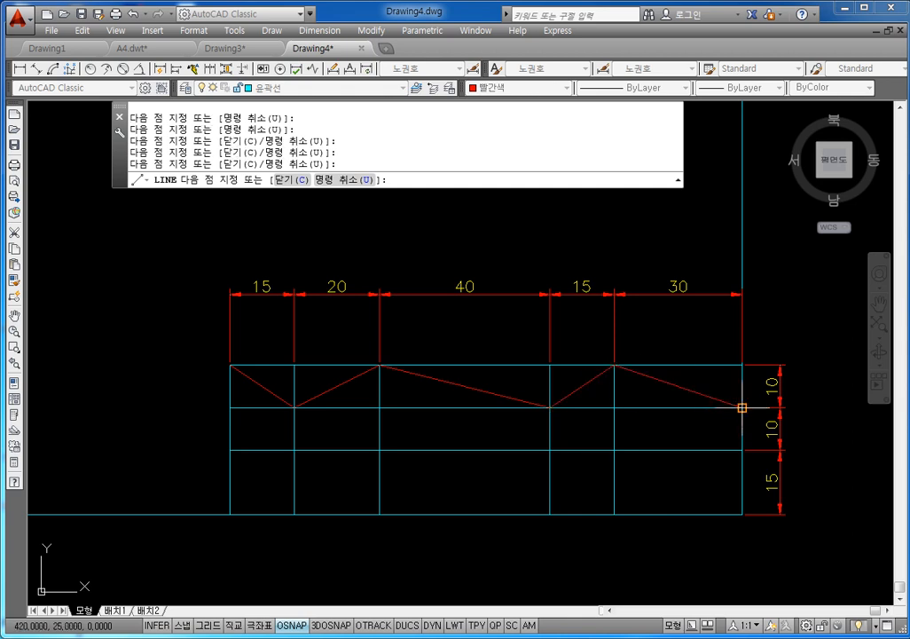
Continue the red zigzag back through the middle row's cells, ending at that row's lower-left corner.
click(614, 450)
click(550, 408)
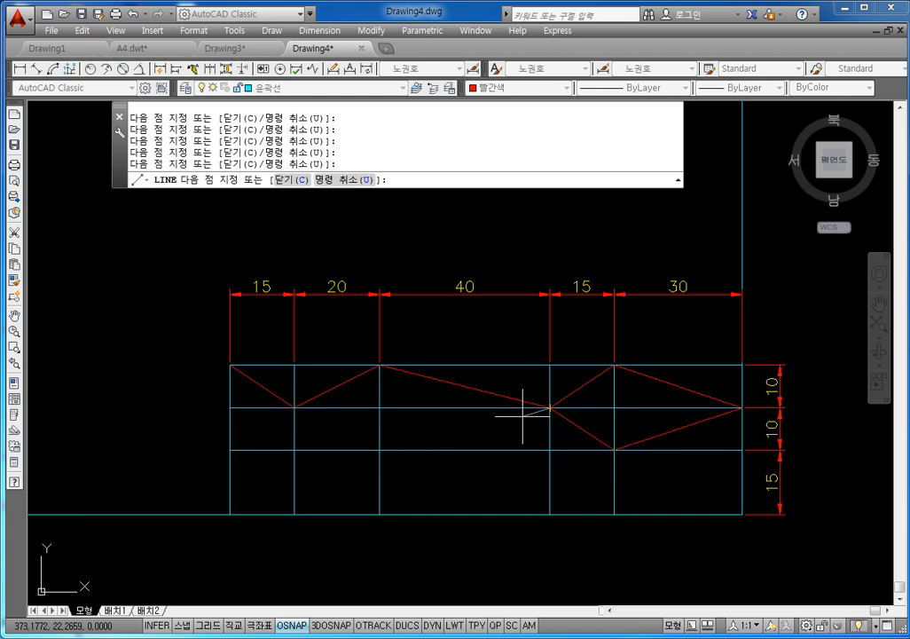
click(380, 450)
click(294, 407)
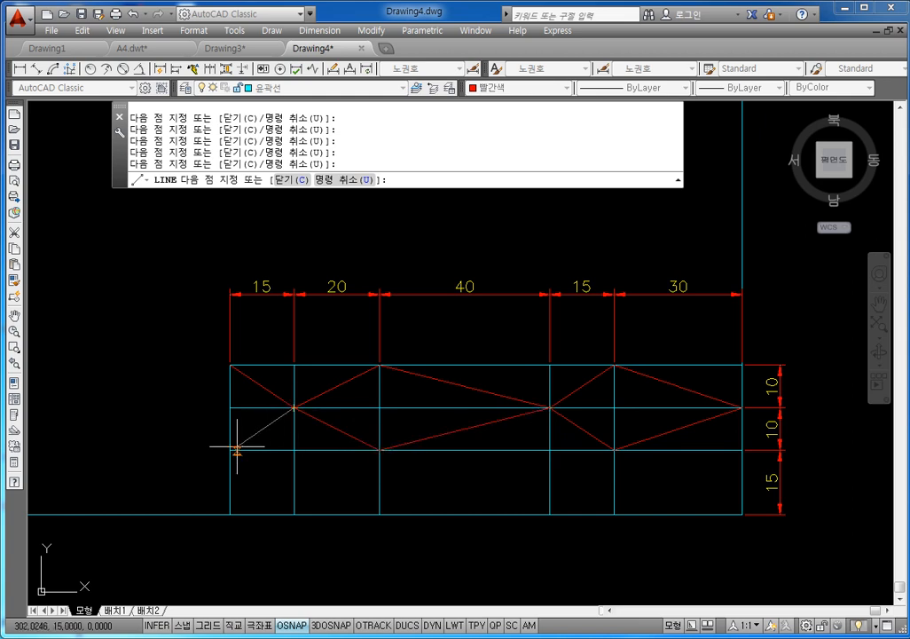
click(230, 450)
key(Escape)
key(Escape)
key(Escape)
key(Escape)
key(Escape)
key(Escape)
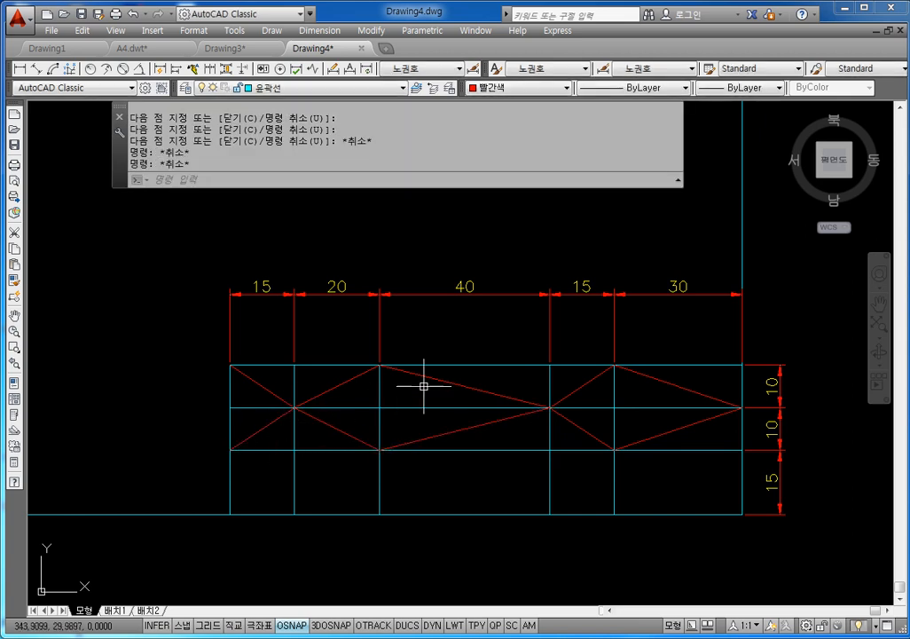
text(tr)
key(Return)
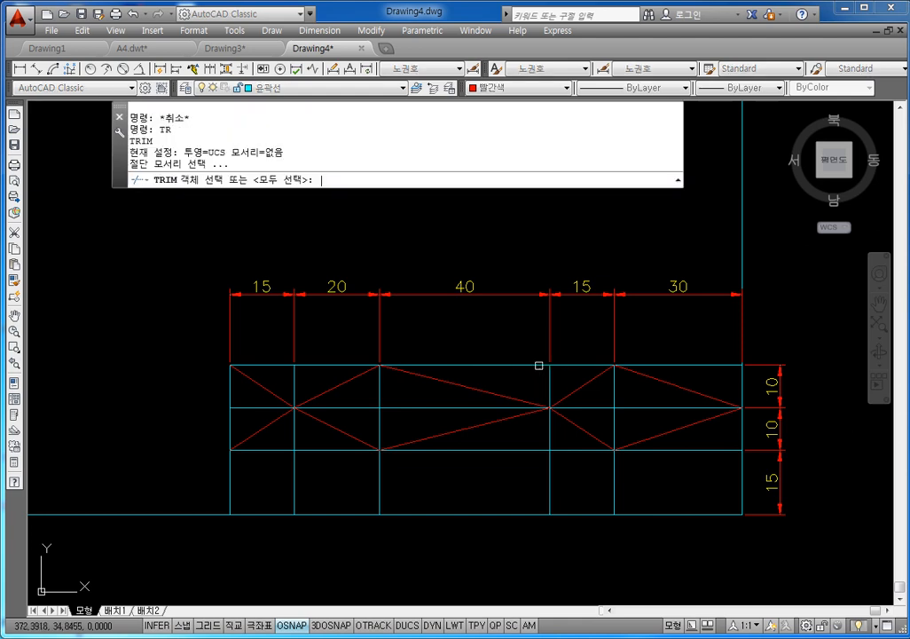
key(Return)
key(Escape)
key(Escape)
key(Escape)
text(tr)
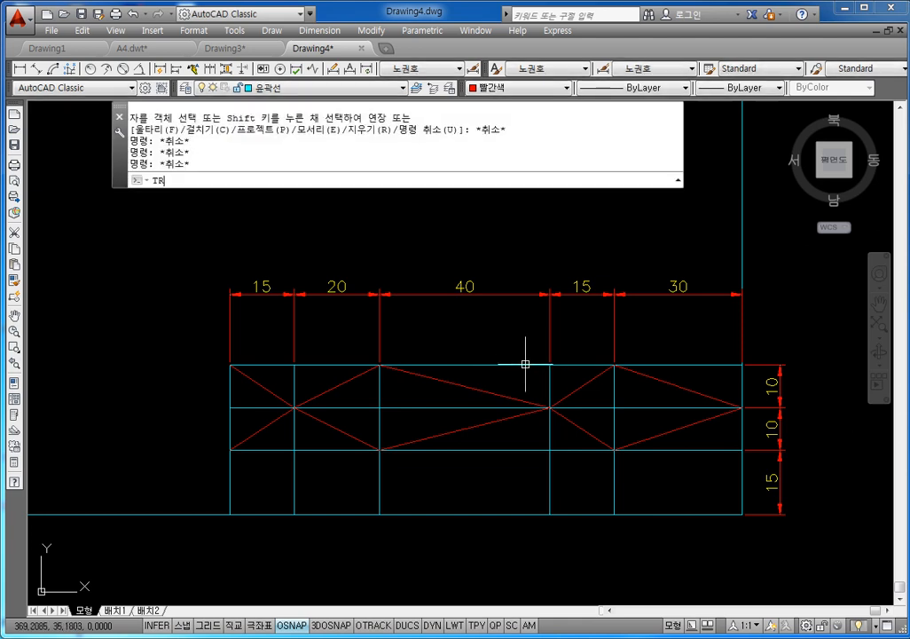
key(Return)
key(Return)
key(Escape)
key(Escape)
Trim the two leftmost inner vertical lines out of the table's bottom row, merging its first three cells.
text(tr)
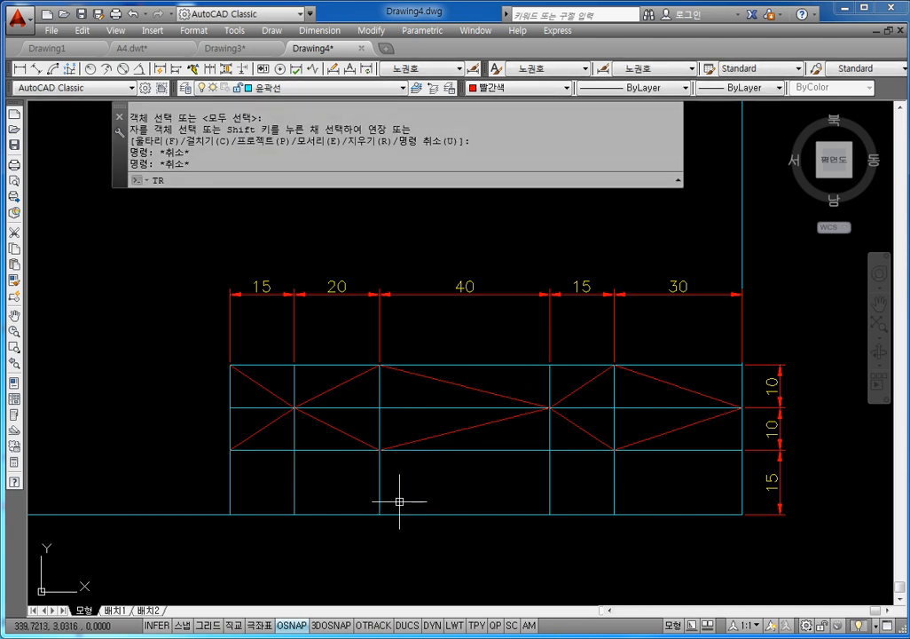
key(Return)
key(Return)
click(405, 489)
click(290, 470)
click(419, 477)
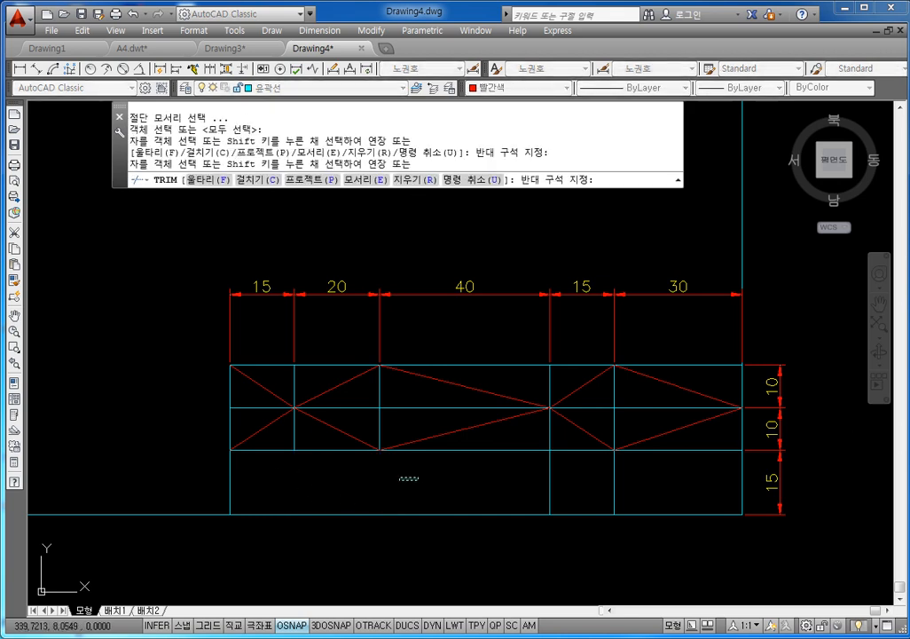
click(277, 485)
key(Escape)
key(Escape)
key(Escape)
Draw red diagonals through the bottom row, crossing the wide merged cell and the two cells to its right.
text(l)
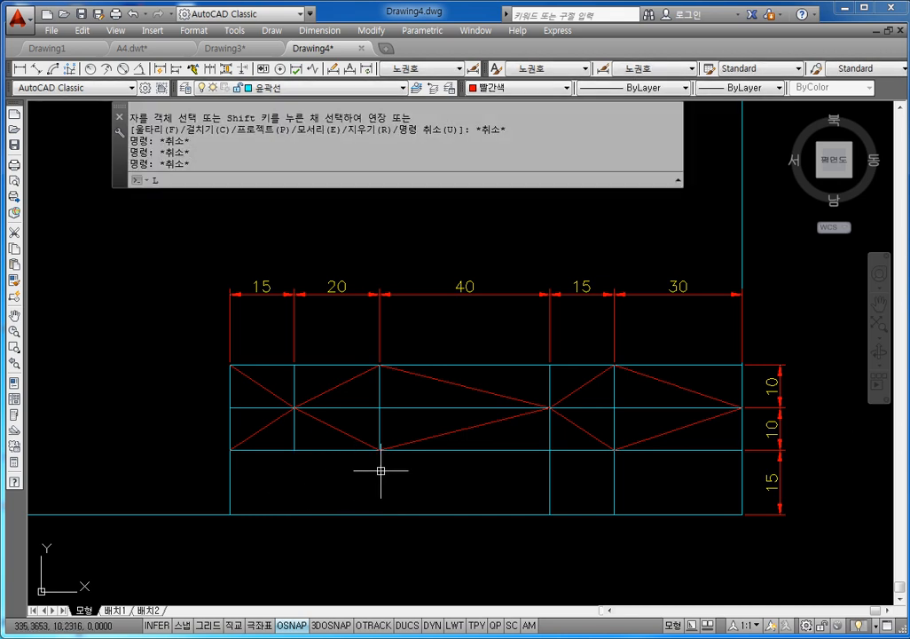
key(Return)
click(230, 451)
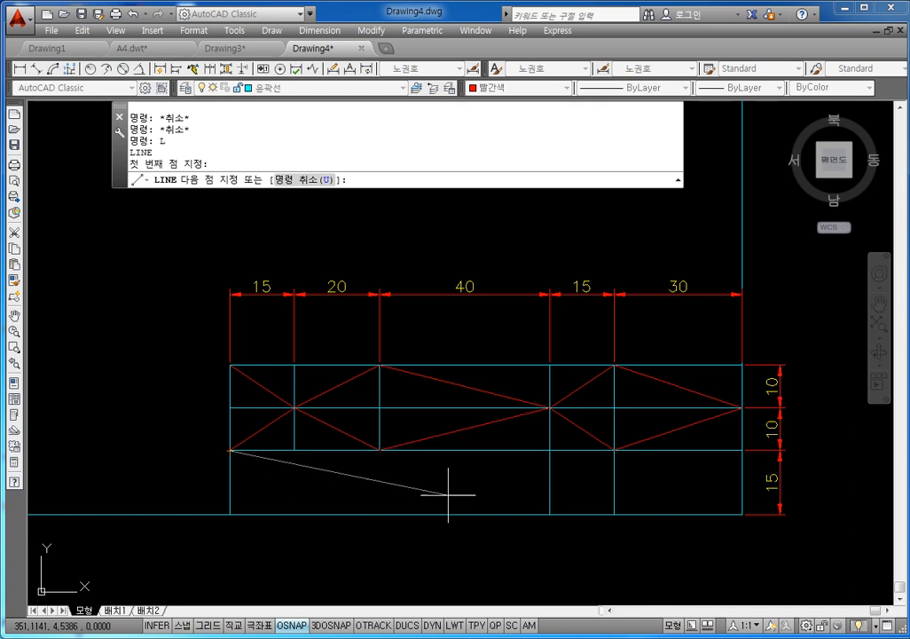
click(550, 514)
click(614, 450)
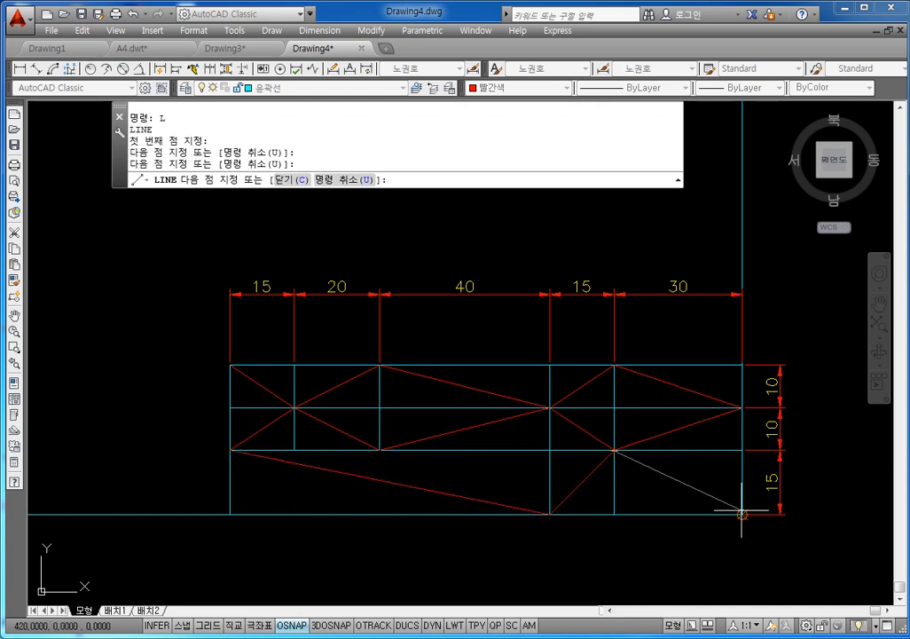
click(742, 514)
key(Escape)
key(Escape)
key(Escape)
key(Escape)
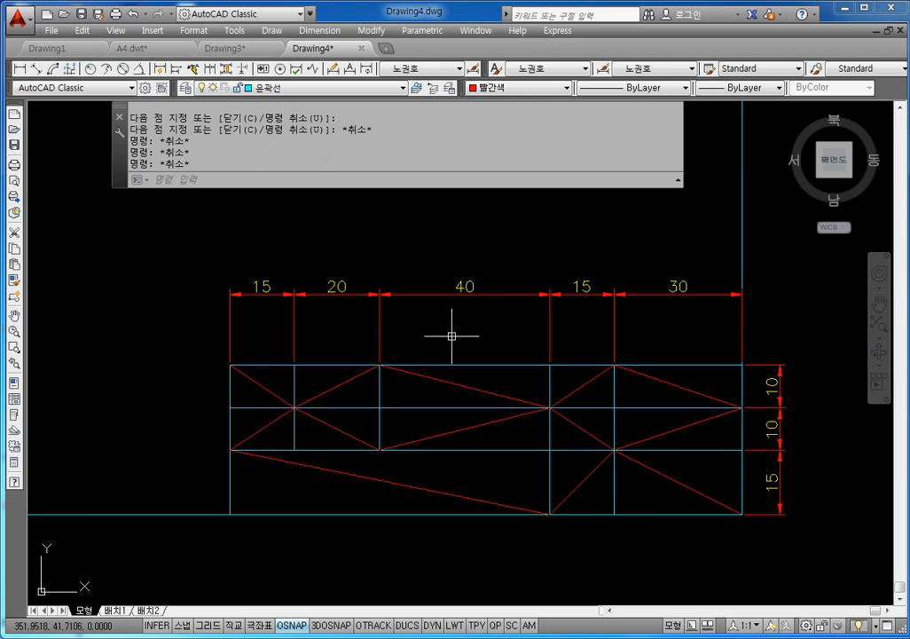
Start multiline text spanning the table's top-left cell, with text height 3.5 and yellow (노란색) color.
key(Escape)
key(Escape)
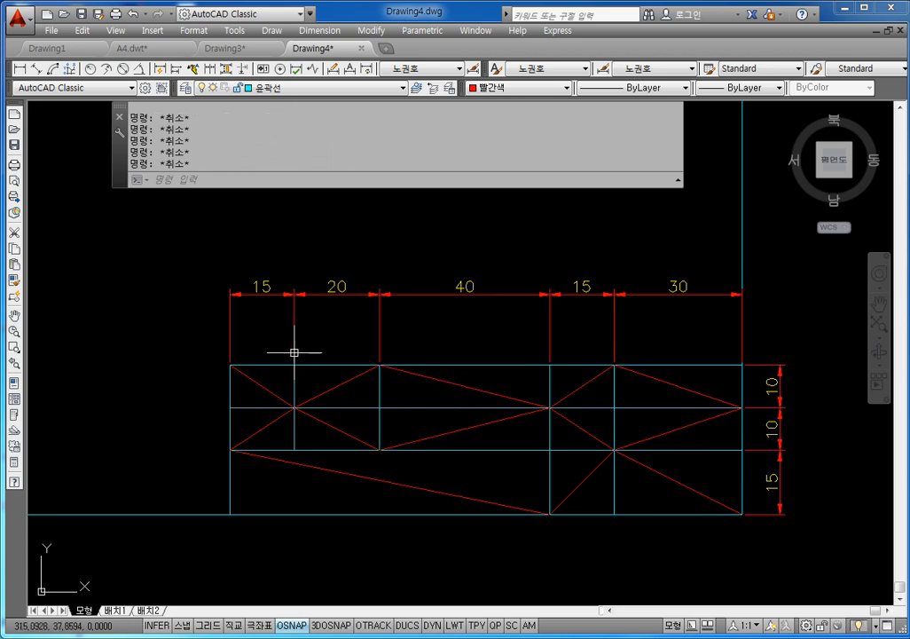
text(MT)
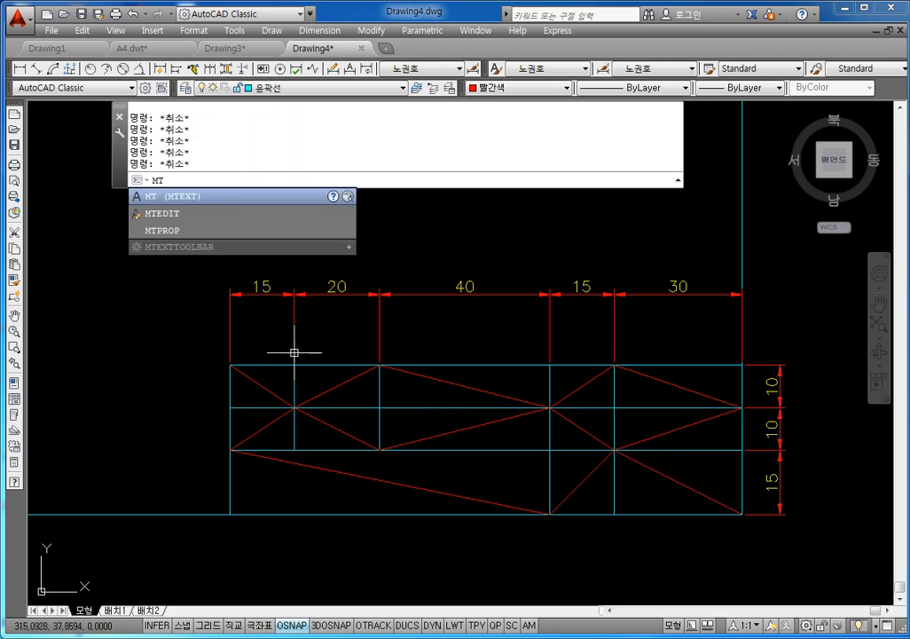
key(Return)
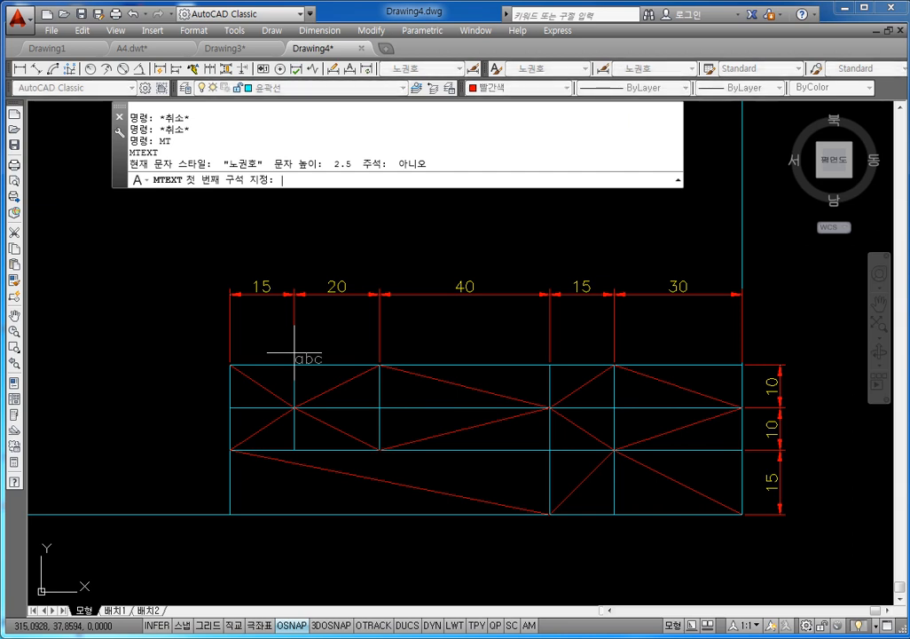
scroll(213, 348, up, 2)
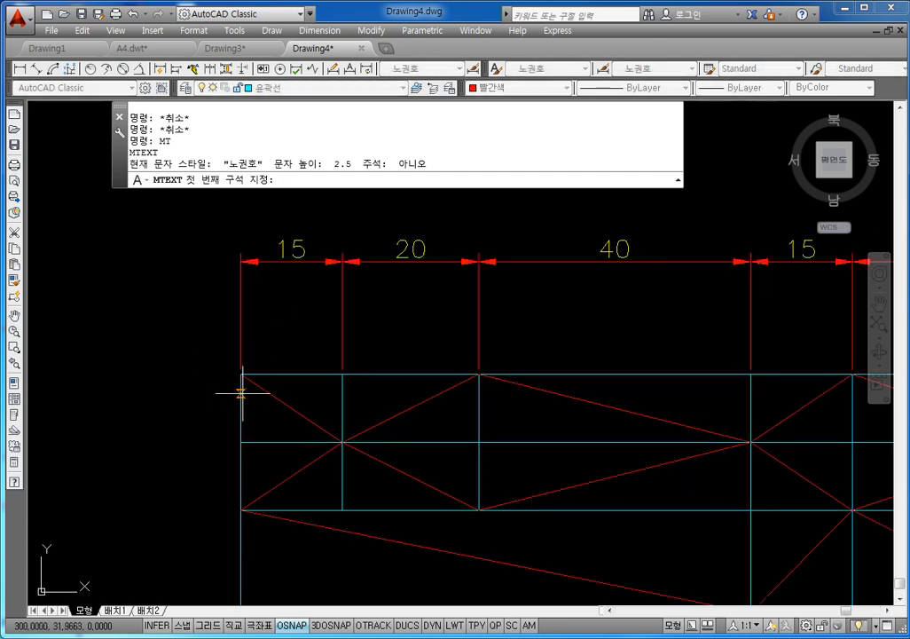
click(241, 373)
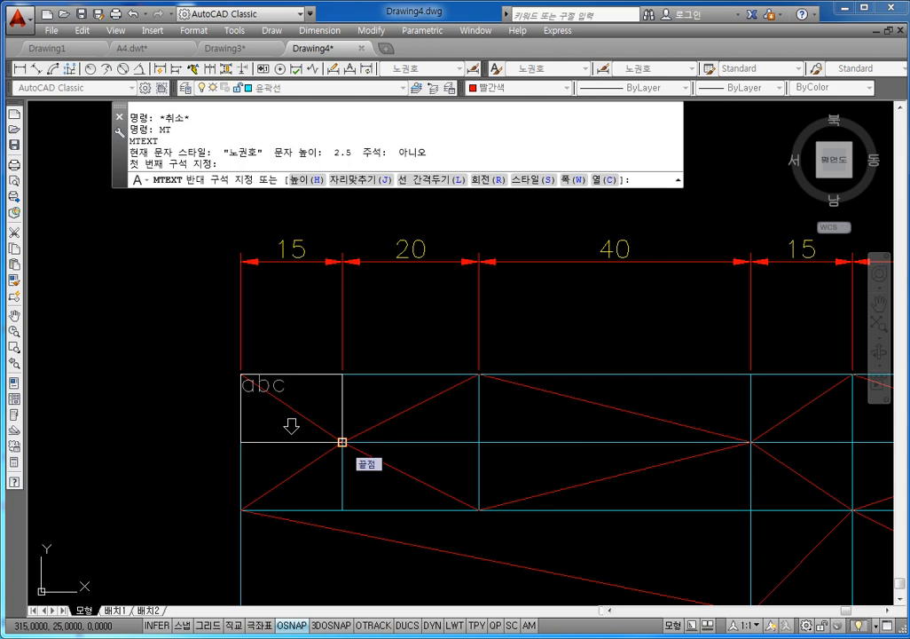
click(343, 441)
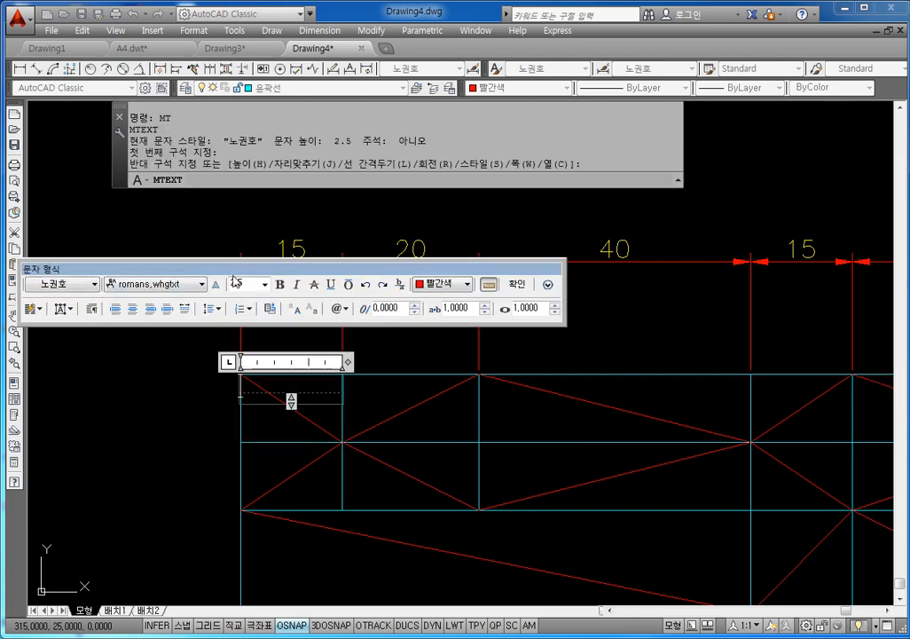
drag(238, 268, 336, 176)
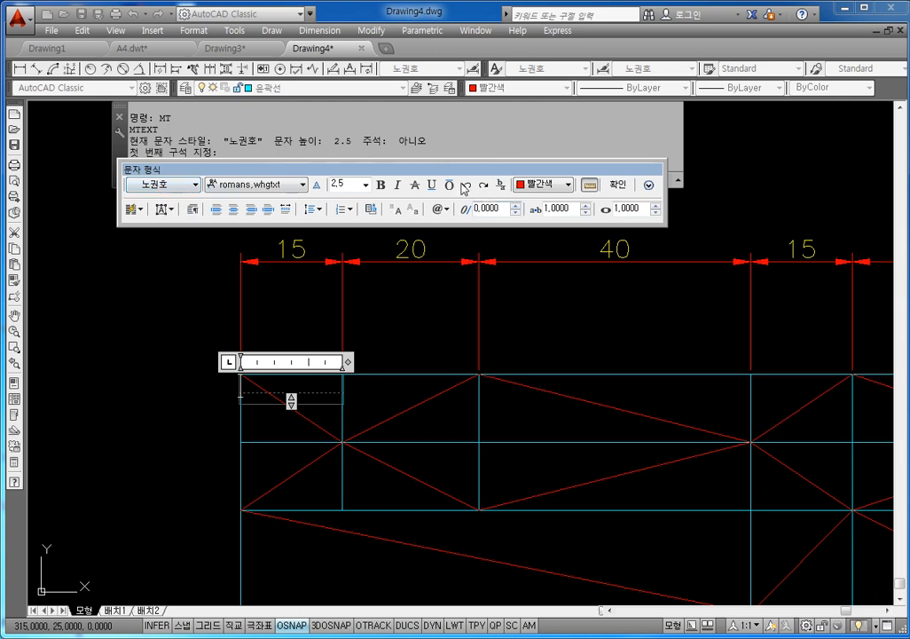
drag(357, 184, 299, 185)
text(3.5)
click(543, 185)
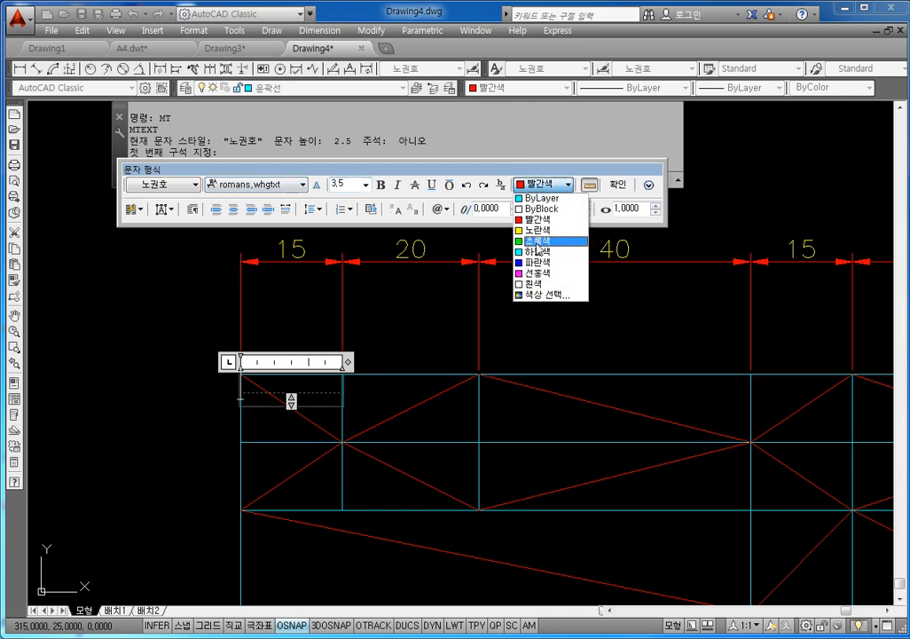
click(538, 232)
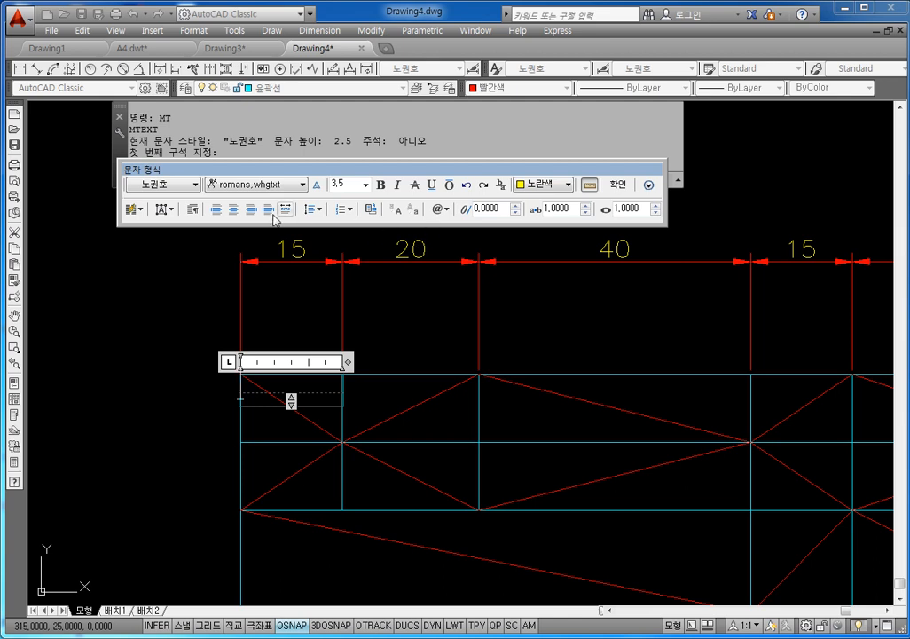
Justify the cell text to middle center (MC) and enter 1 as its content.
click(163, 210)
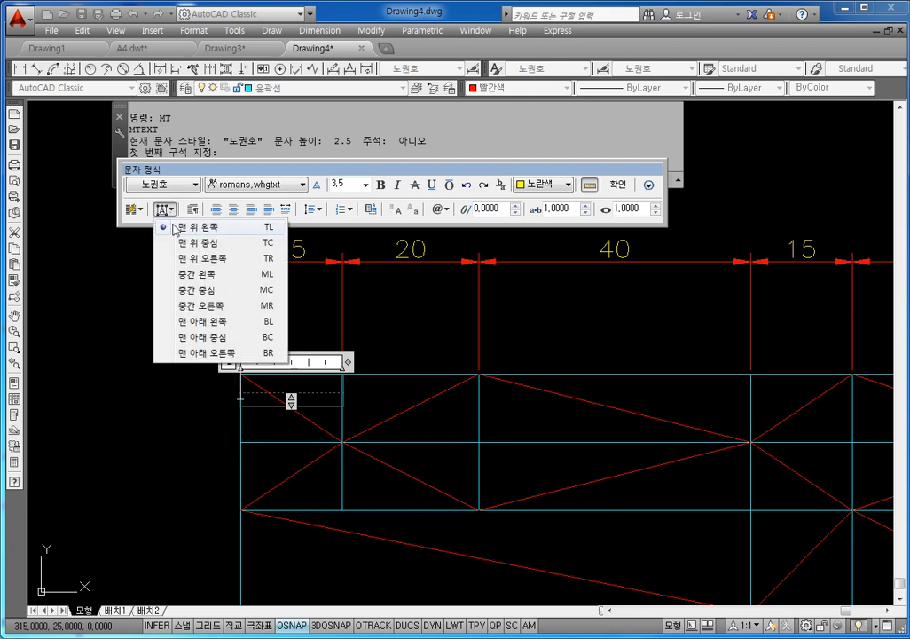
click(189, 295)
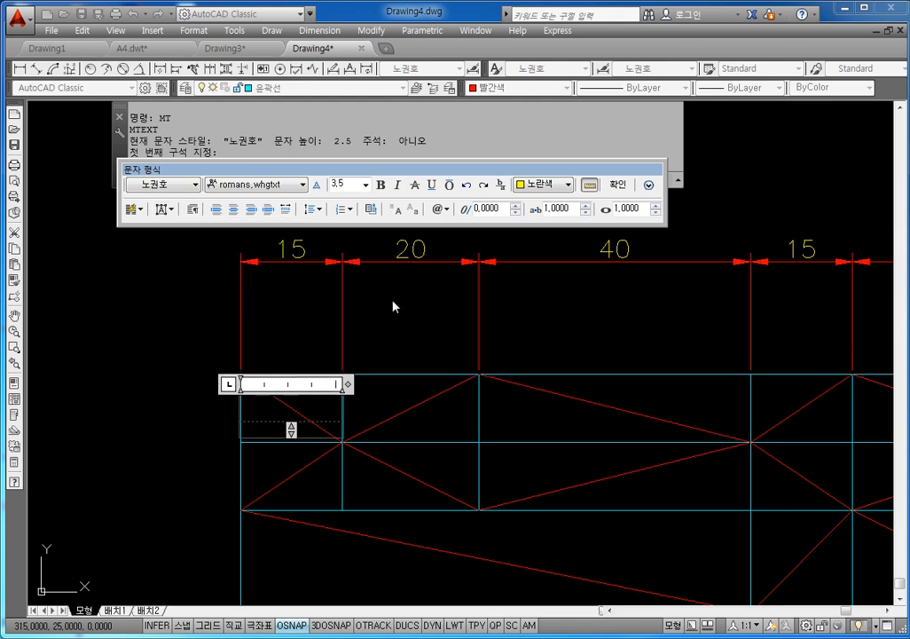
text(1)
click(618, 184)
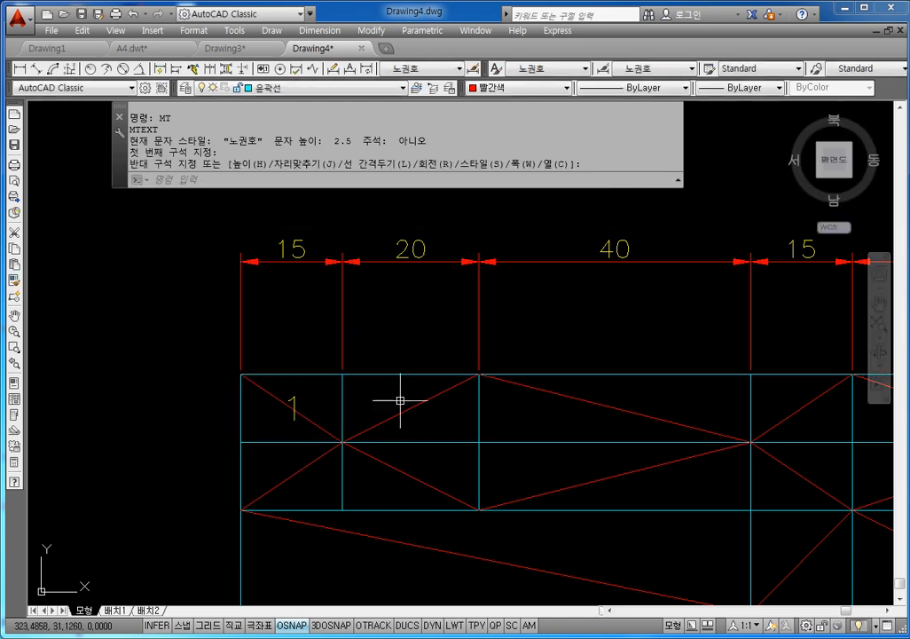
scroll(302, 381, up, 4)
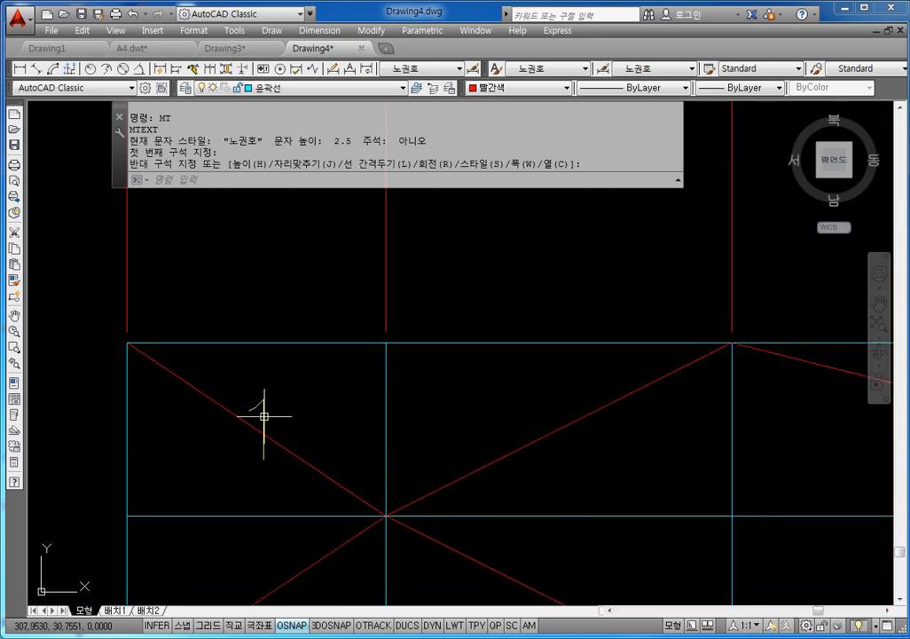
key(Escape)
scroll(264, 438, down, 4)
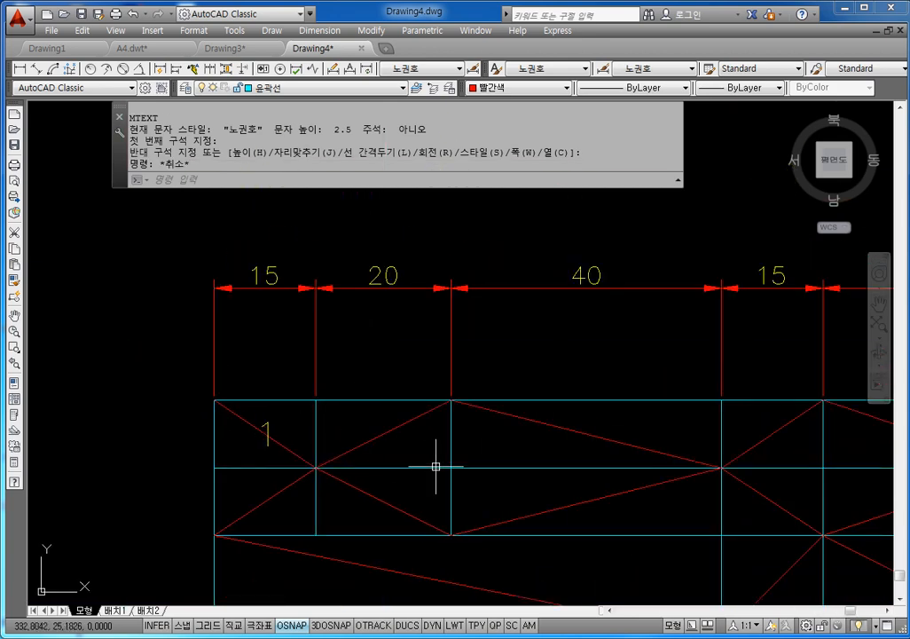
scroll(436, 466, down, 5)
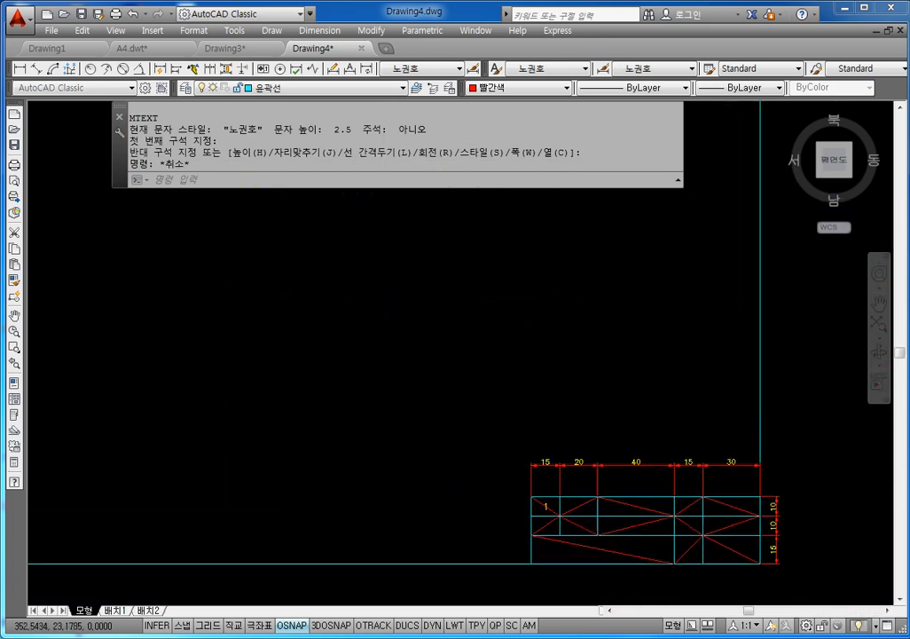
middle_click(570, 413)
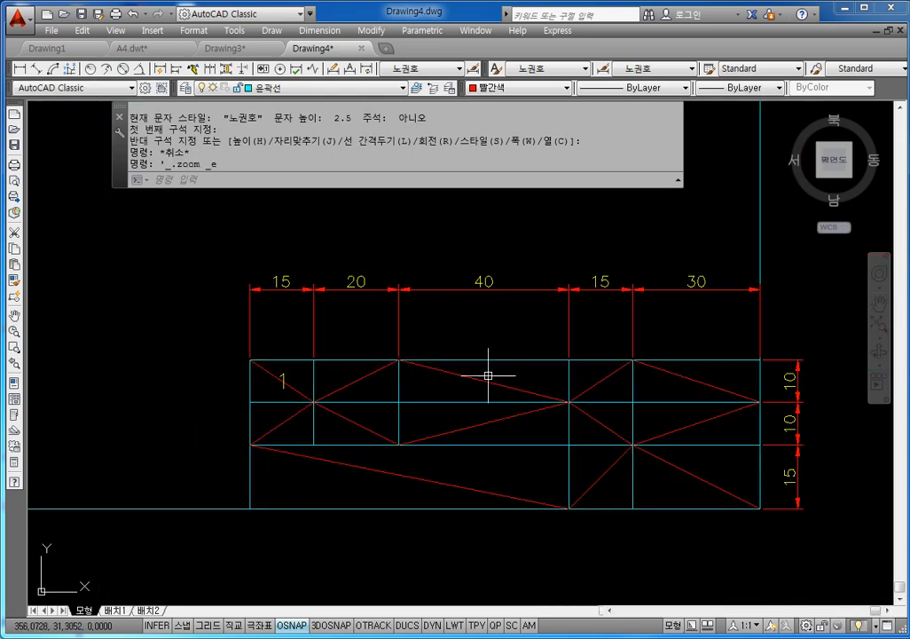
scroll(266, 348, up, 8)
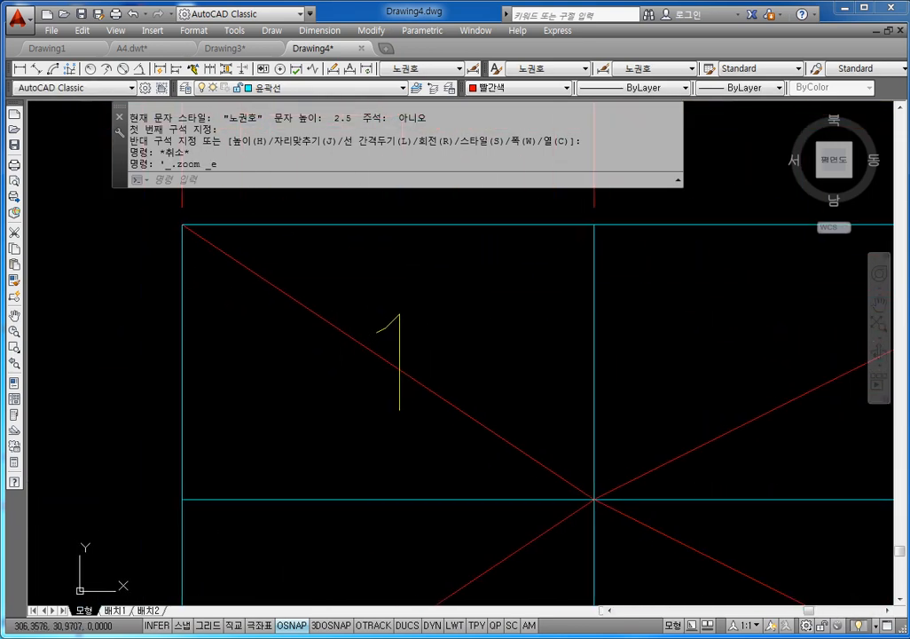
Start copying the 1 text in the table's top-left cell, using the midpoint of that cell's red diagonal as base point.
scroll(392, 350, down, 10)
scroll(414, 358, up, 3)
middle_drag(386, 345, 348, 374)
key(Escape)
key(Escape)
key(Escape)
key(Escape)
text(CO)
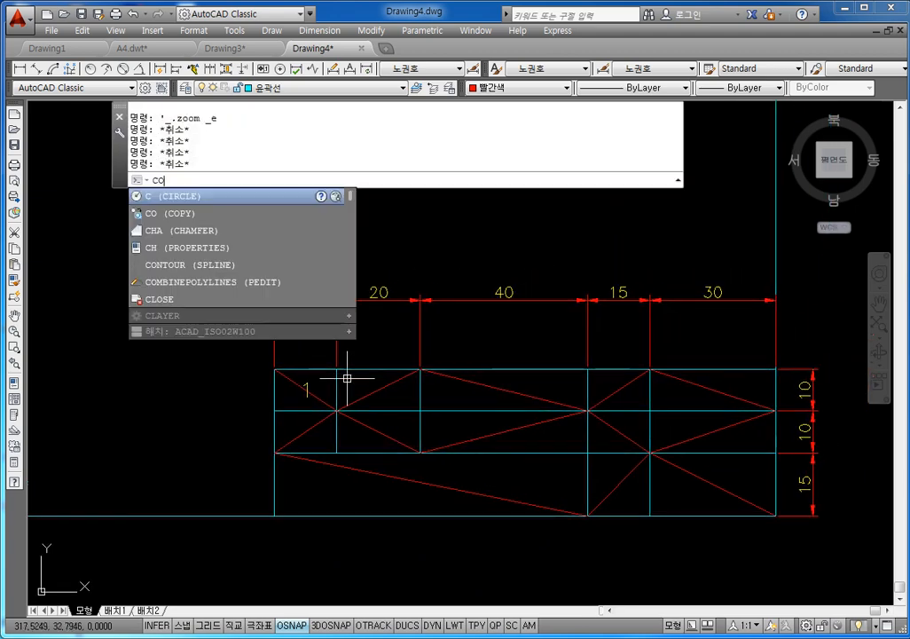
key(Return)
scroll(347, 378, up, 6)
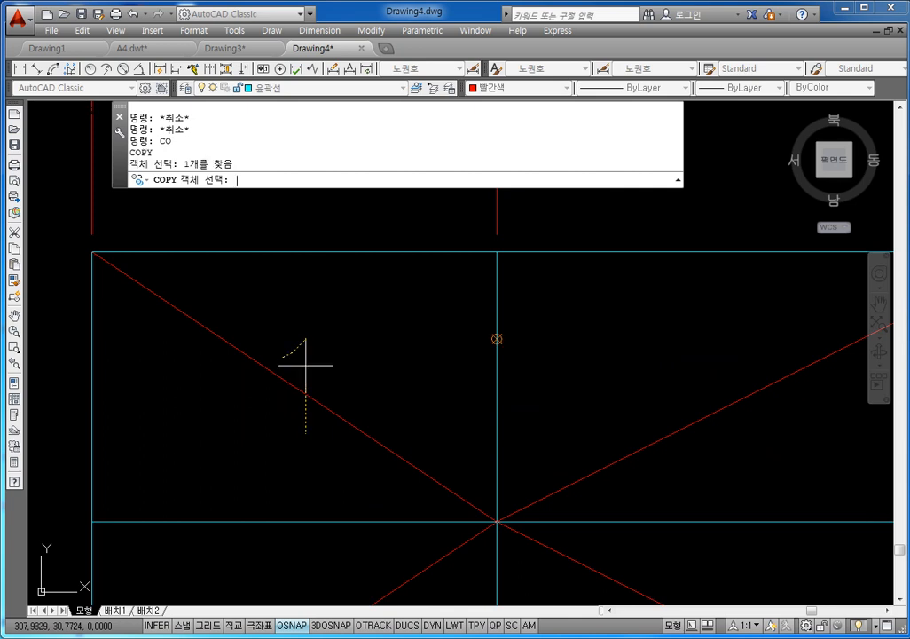
key(Return)
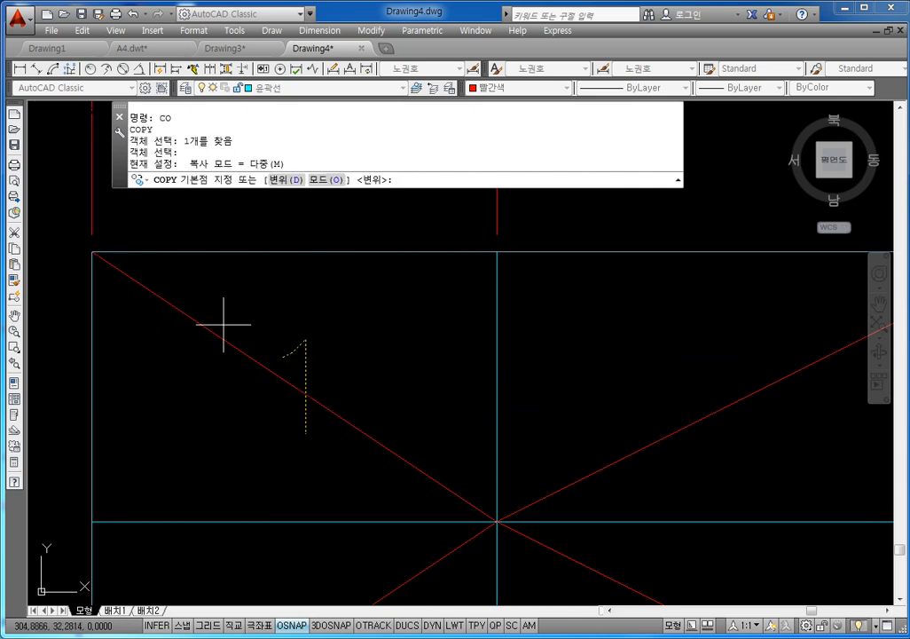
click(294, 385)
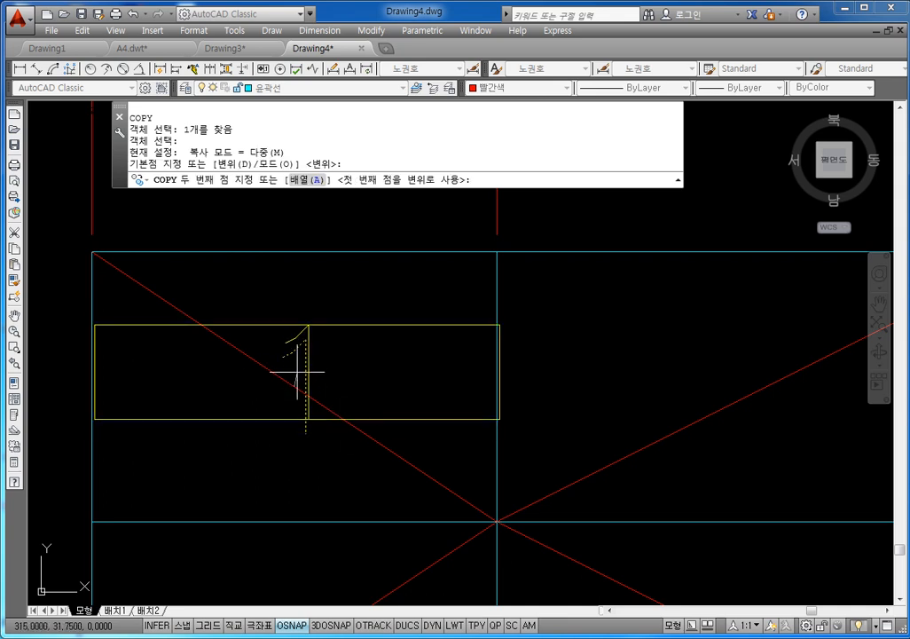
Place copies of the 1 text at the diagonal midpoints of the other four top-row cells.
scroll(298, 373, down, 4)
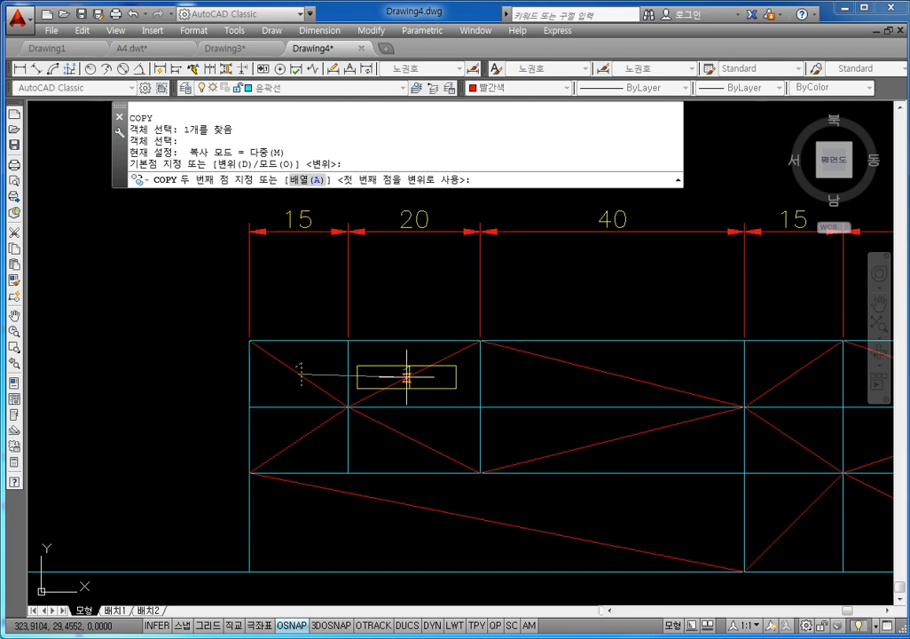
click(415, 374)
mouse_move(631, 365)
middle_down()
mouse_move(538, 344)
mouse_move(495, 347)
middle_up()
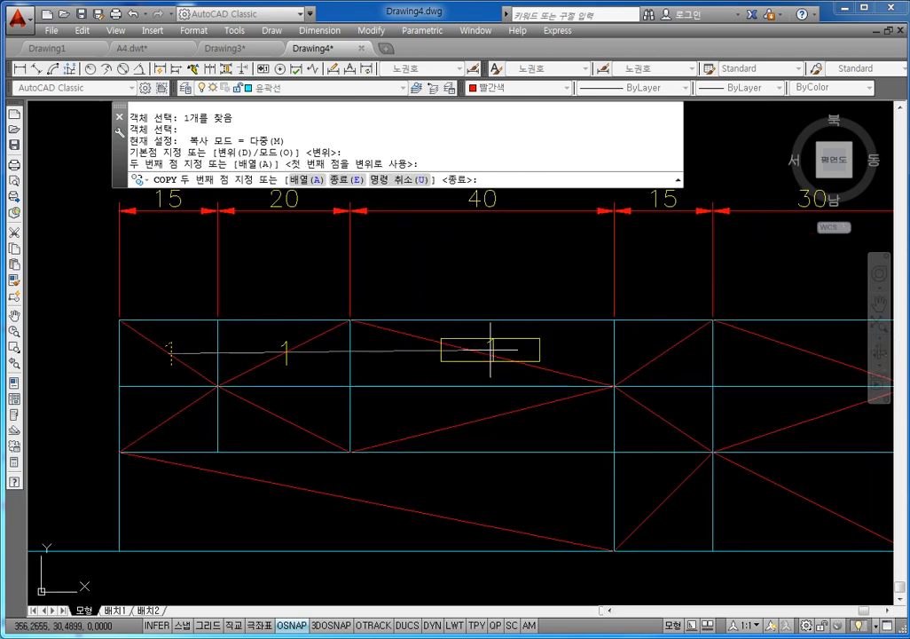
click(664, 353)
middle_drag(723, 356, 459, 327)
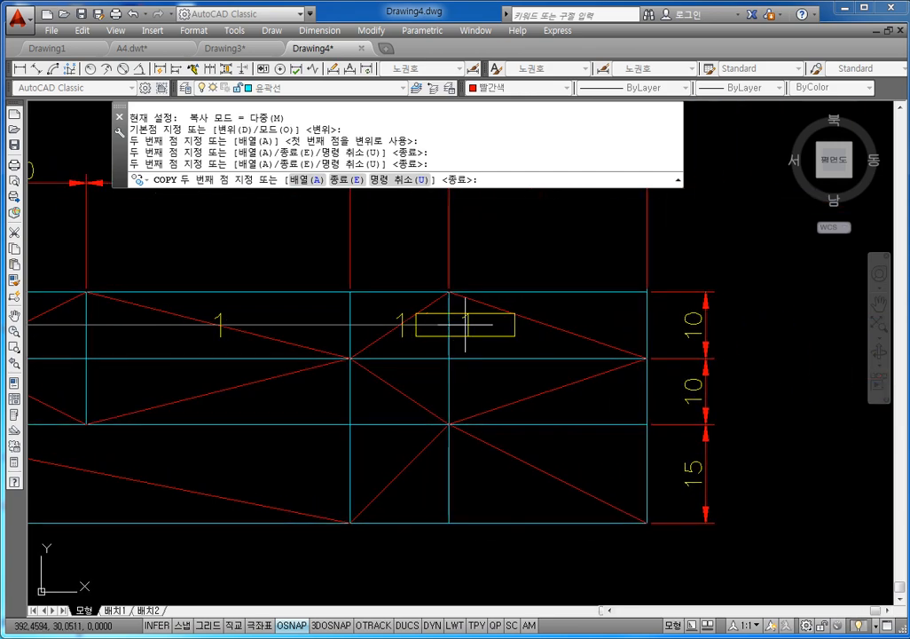
click(551, 325)
Place copies of the 1 text at the diagonal midpoints of all five middle-row cells.
click(550, 389)
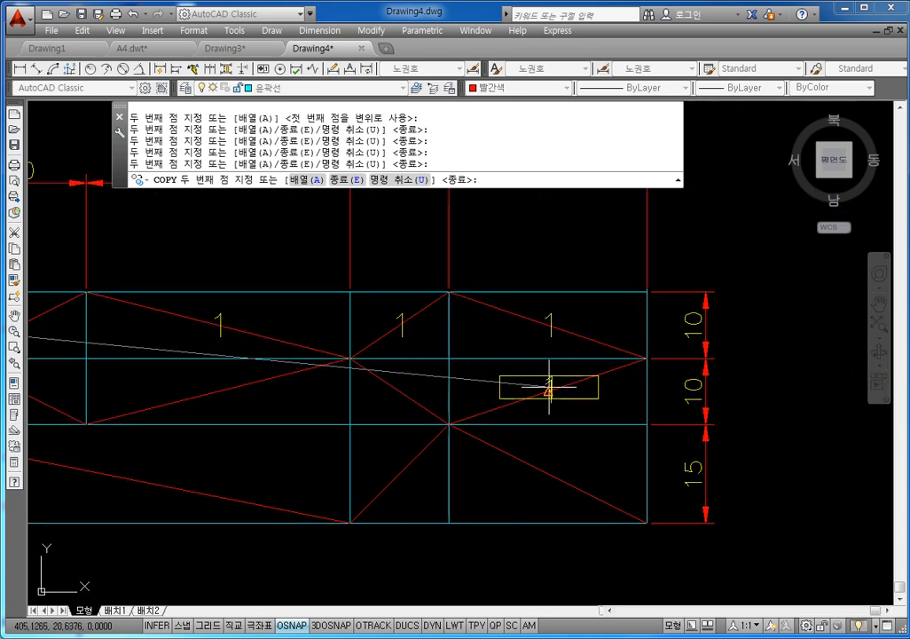
click(401, 392)
middle_drag(295, 380, 480, 380)
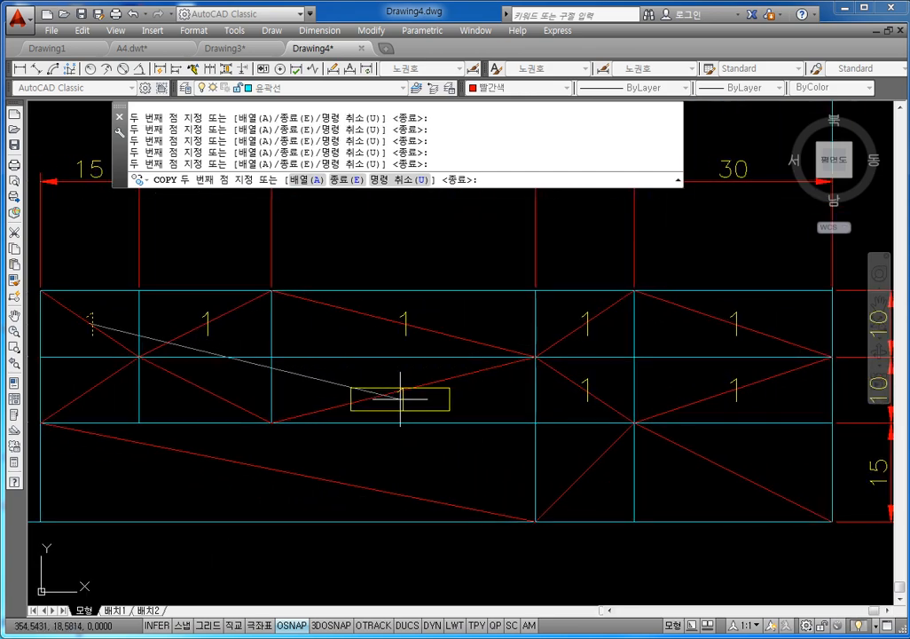
middle_drag(312, 386, 482, 376)
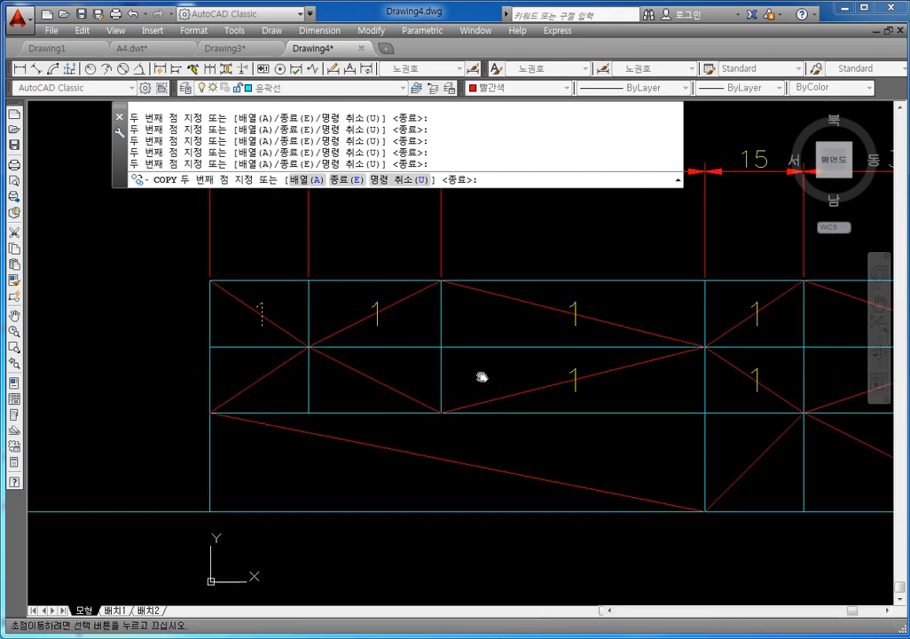
click(373, 382)
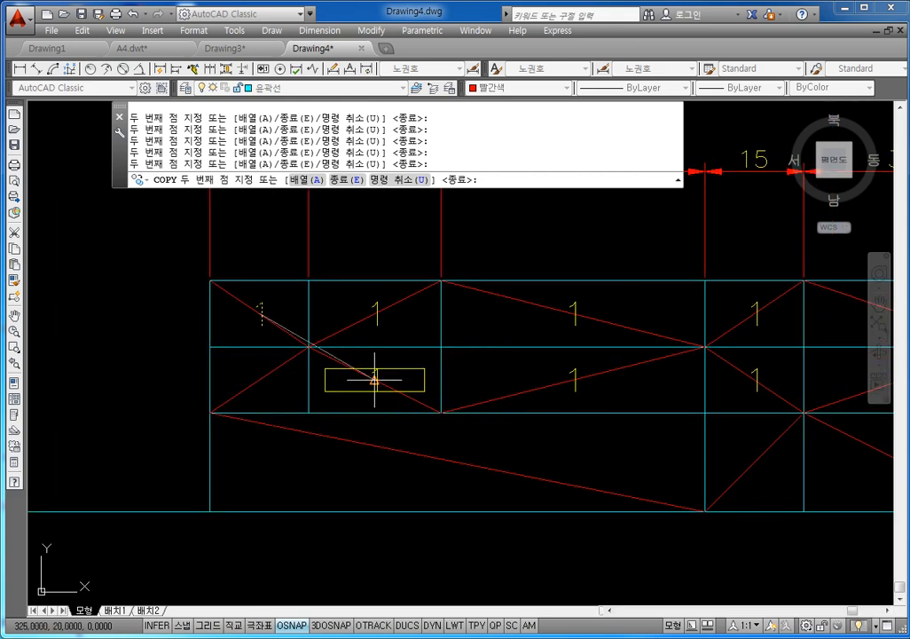
click(259, 380)
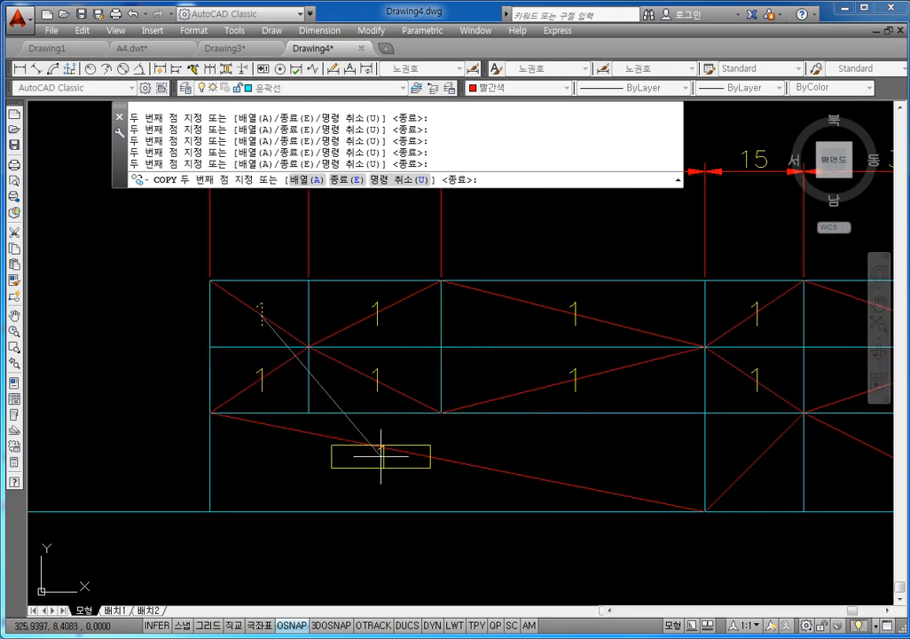
Place copies of the 1 text at the diagonal midpoints of the three bottom-row cells and end the copying.
click(459, 463)
scroll(459, 463, down, 2)
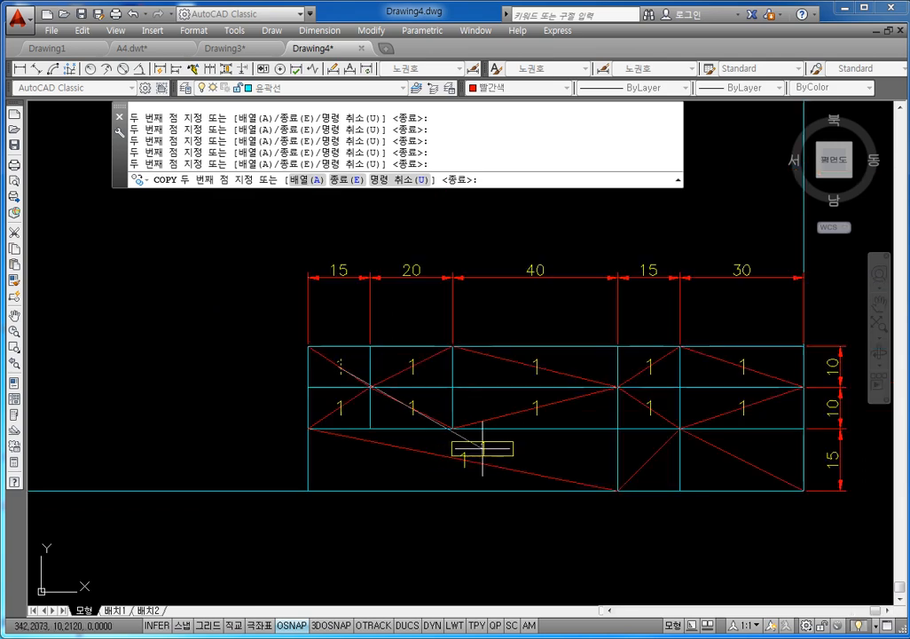
middle_drag(480, 446, 321, 407)
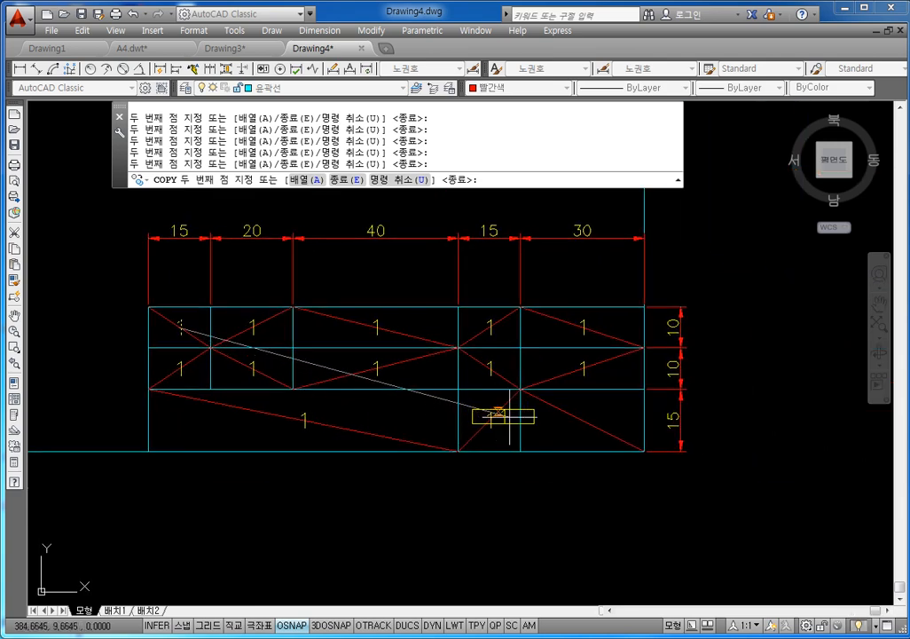
click(493, 417)
click(583, 420)
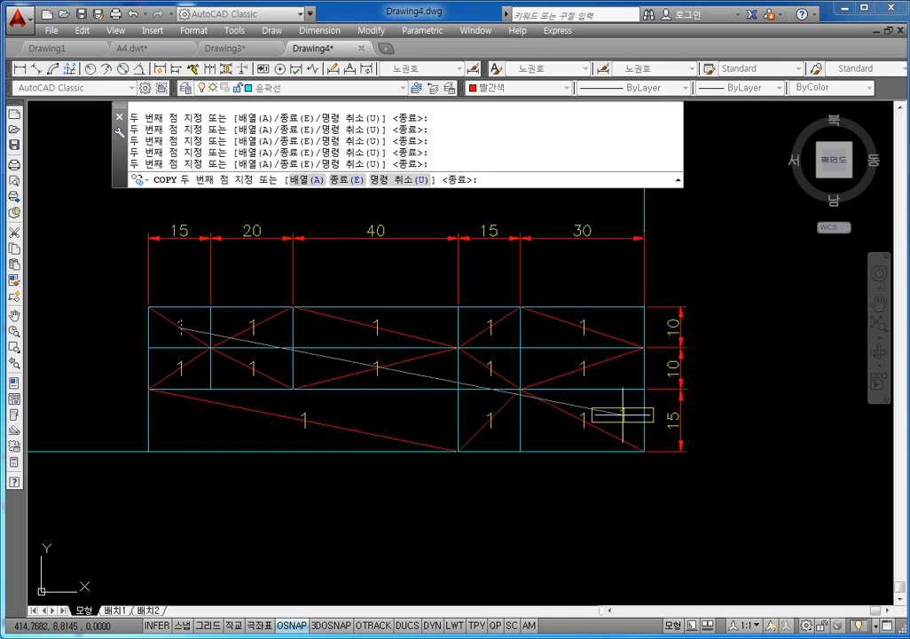
key(Escape)
key(Escape)
key(Escape)
key(Escape)
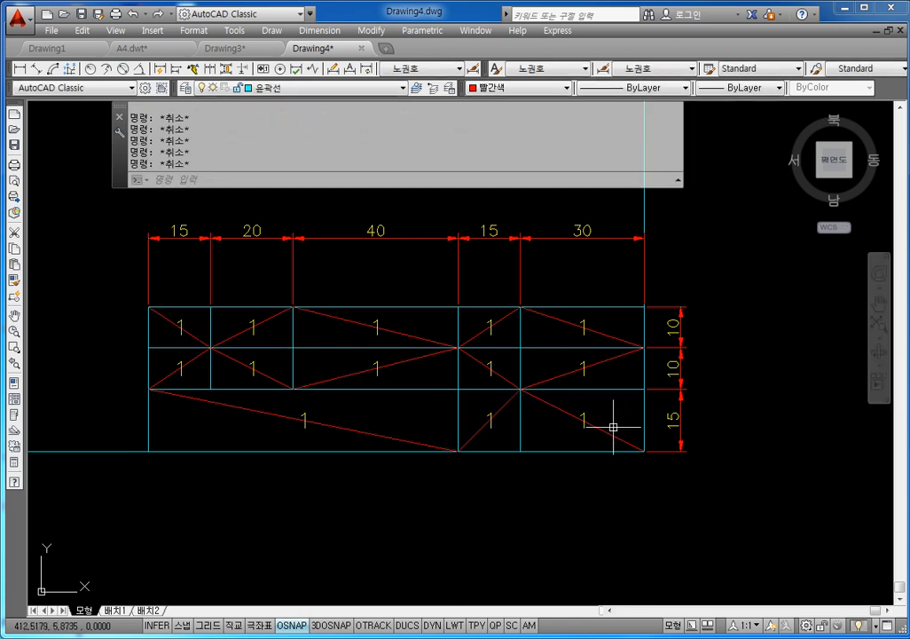